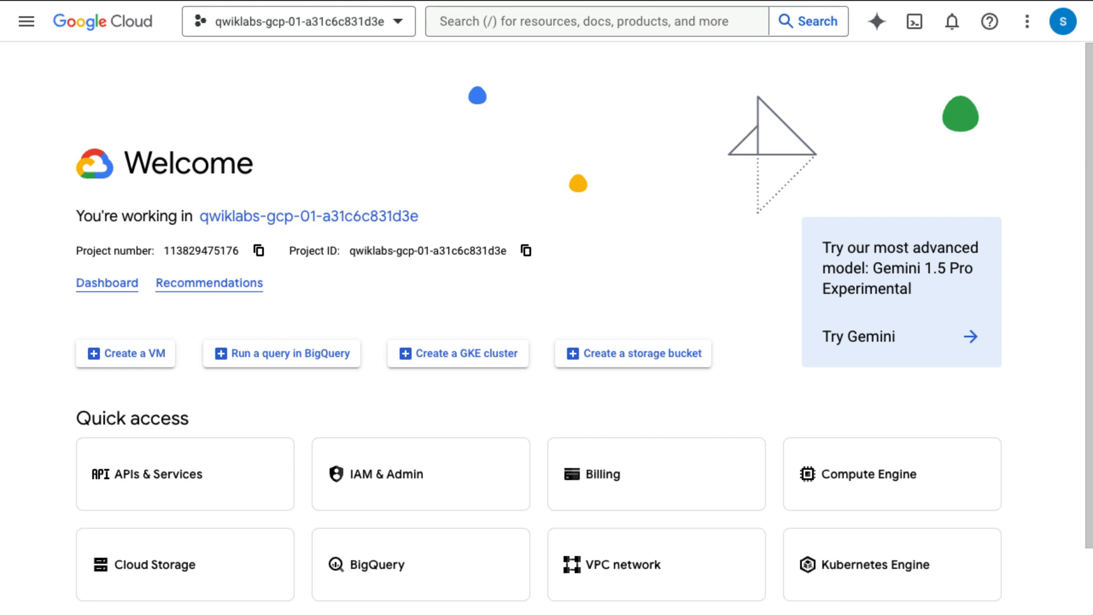
Step: Launch a Cloud Shell terminal session from the console's top bar
click(913, 23)
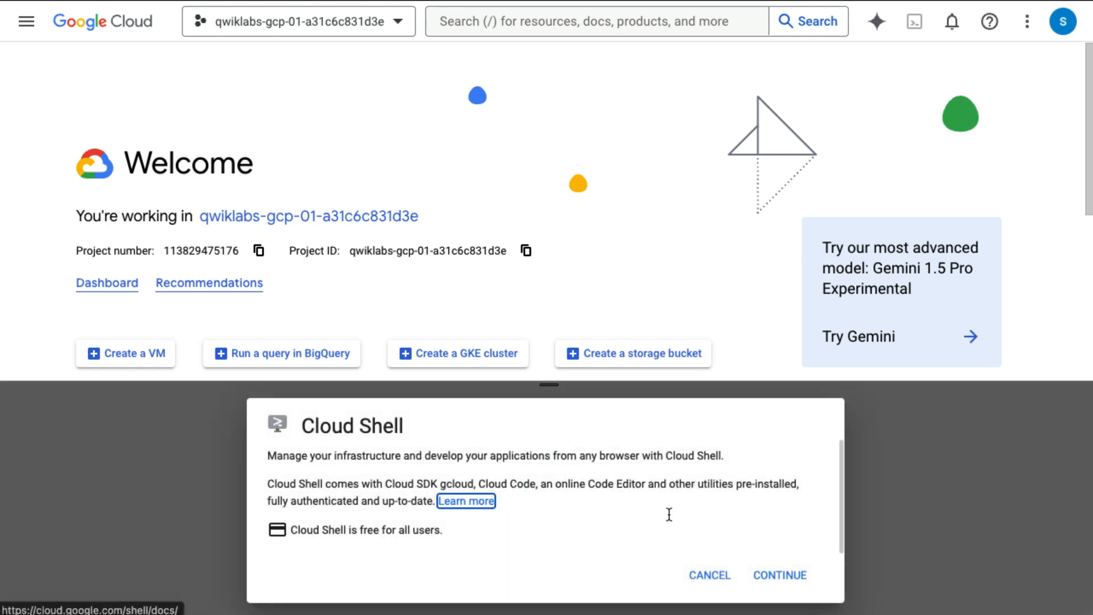
click(785, 576)
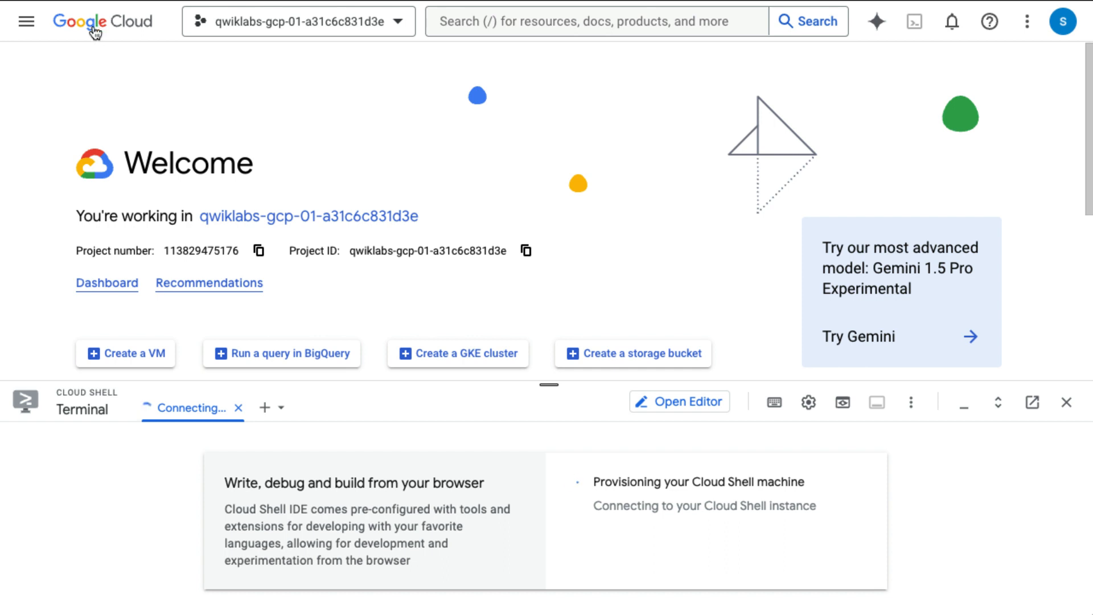
Step: Search the console for 'proxies' and open the Apigee API proxies list
click(513, 27)
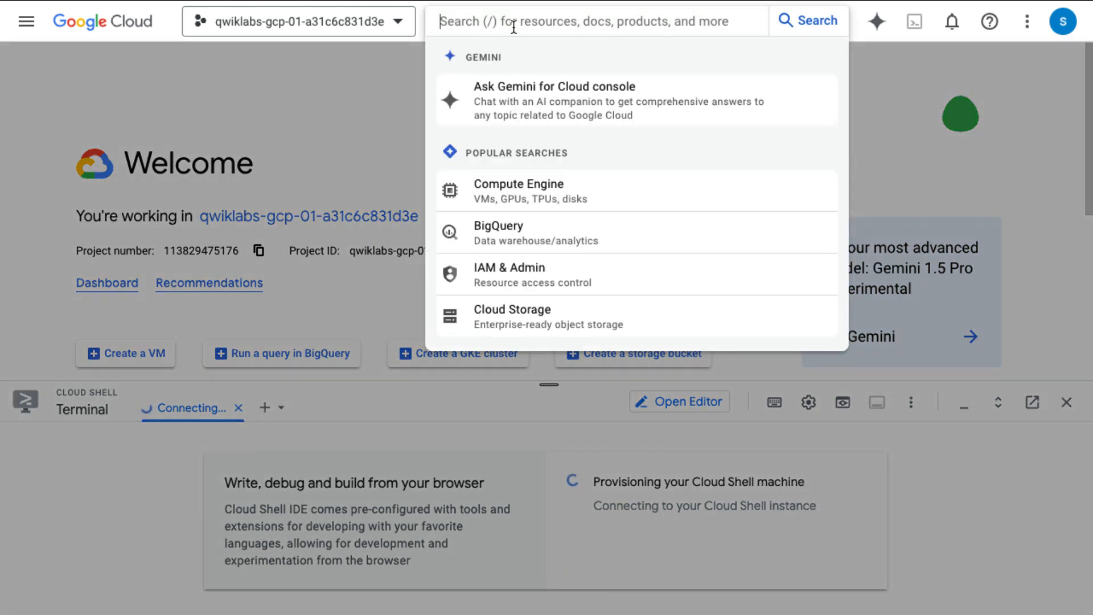
text(api)
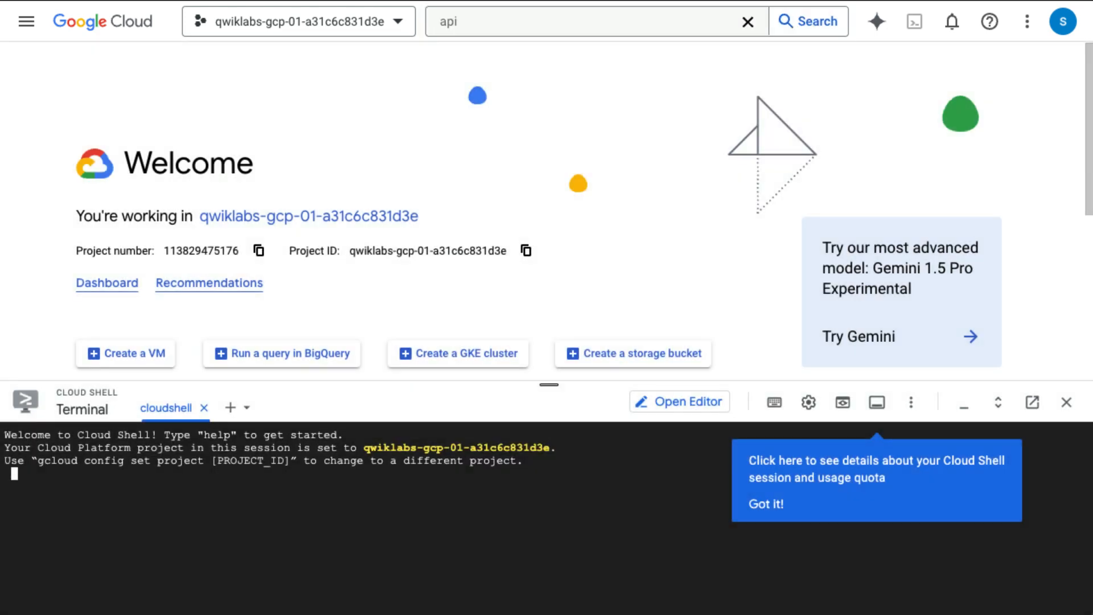
click(609, 33)
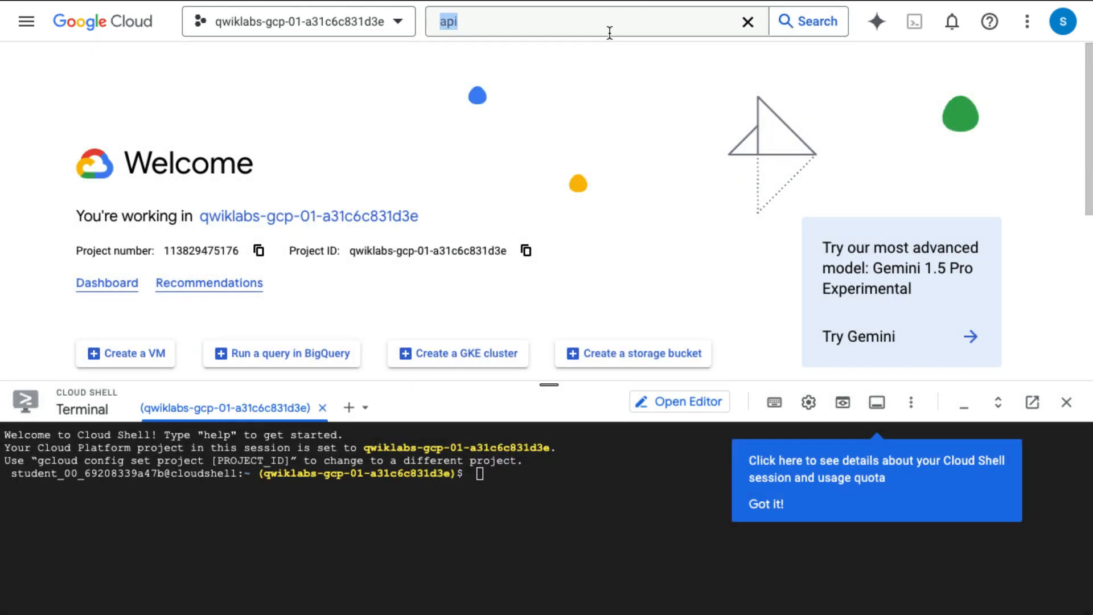
text(proxies)
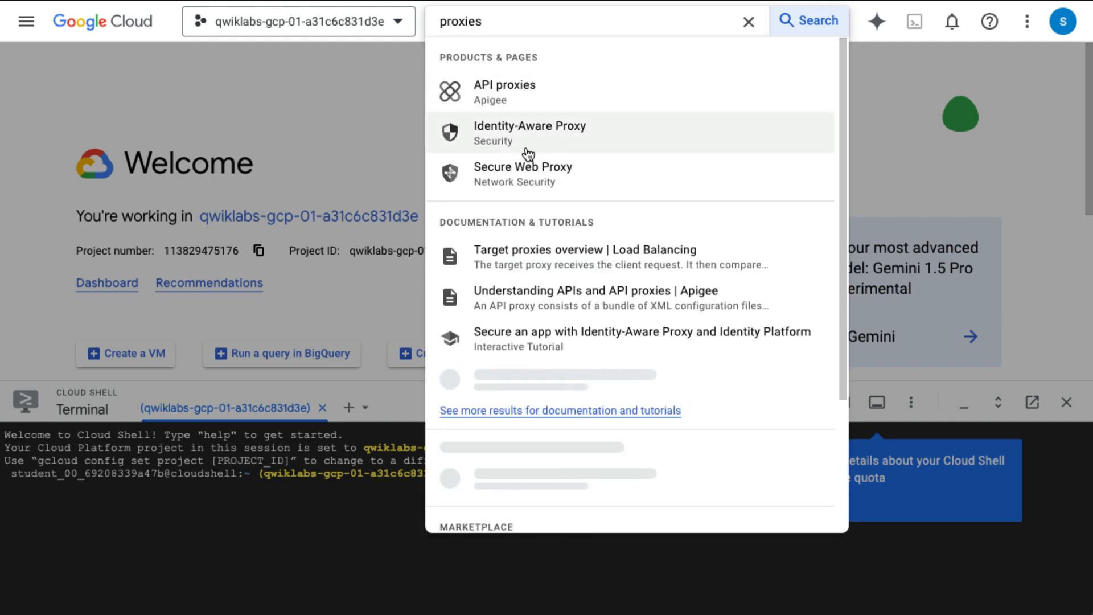
click(503, 96)
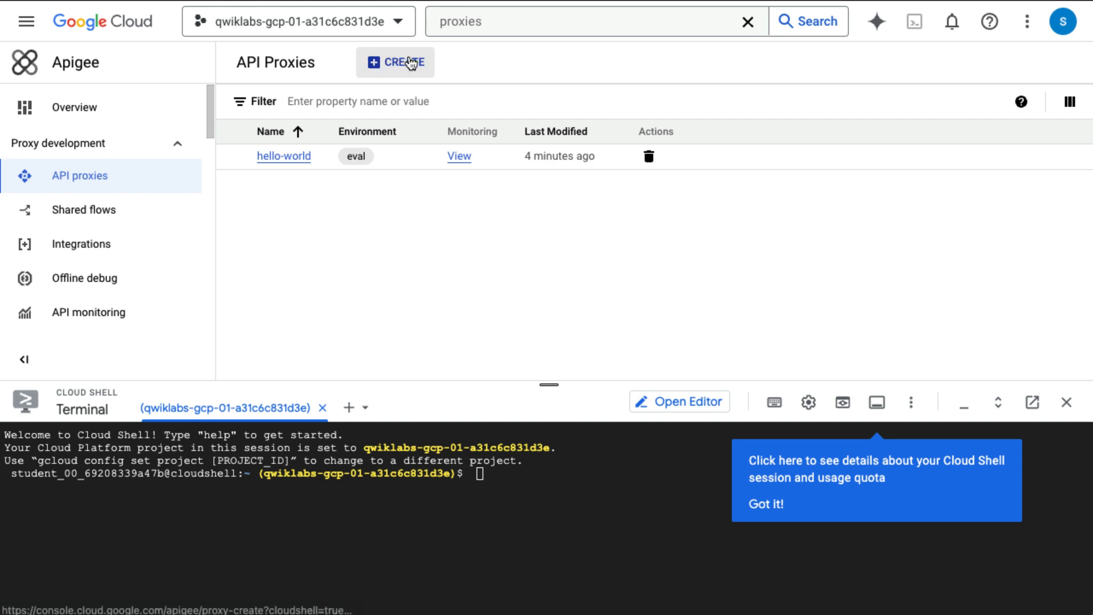
Step: Briefly visit the proxy creation page and API monitoring, then return to the API proxies list
click(406, 61)
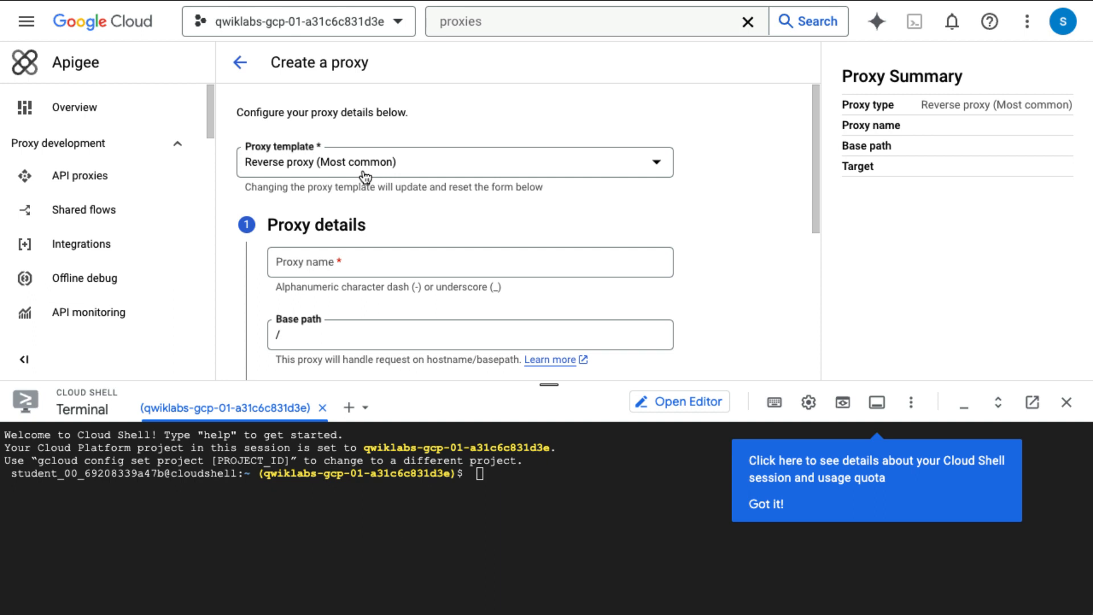
scroll(431, 219, down, 1)
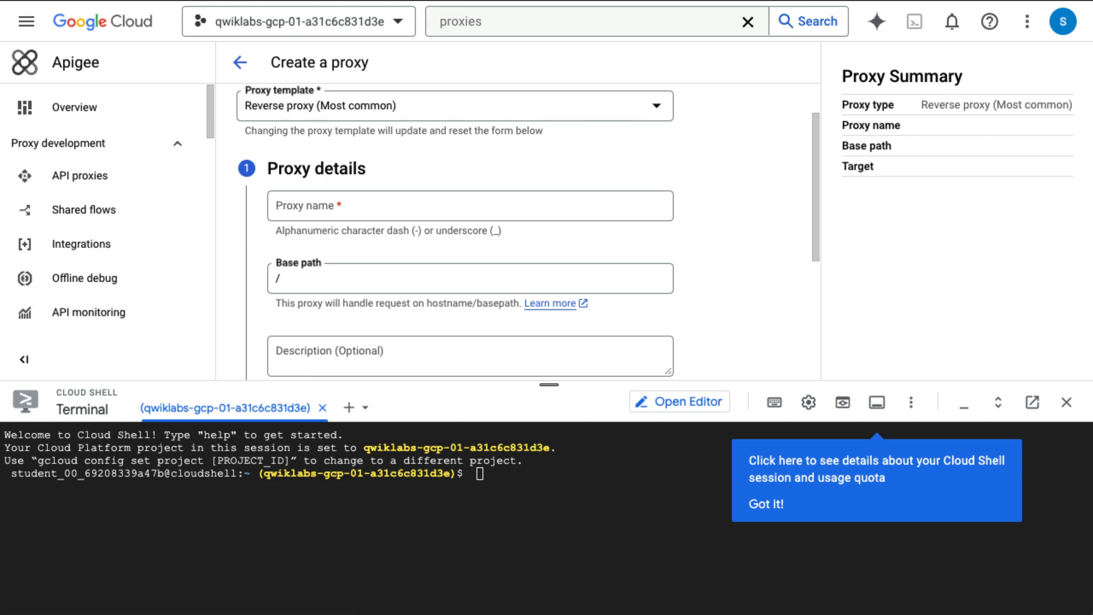
click(89, 312)
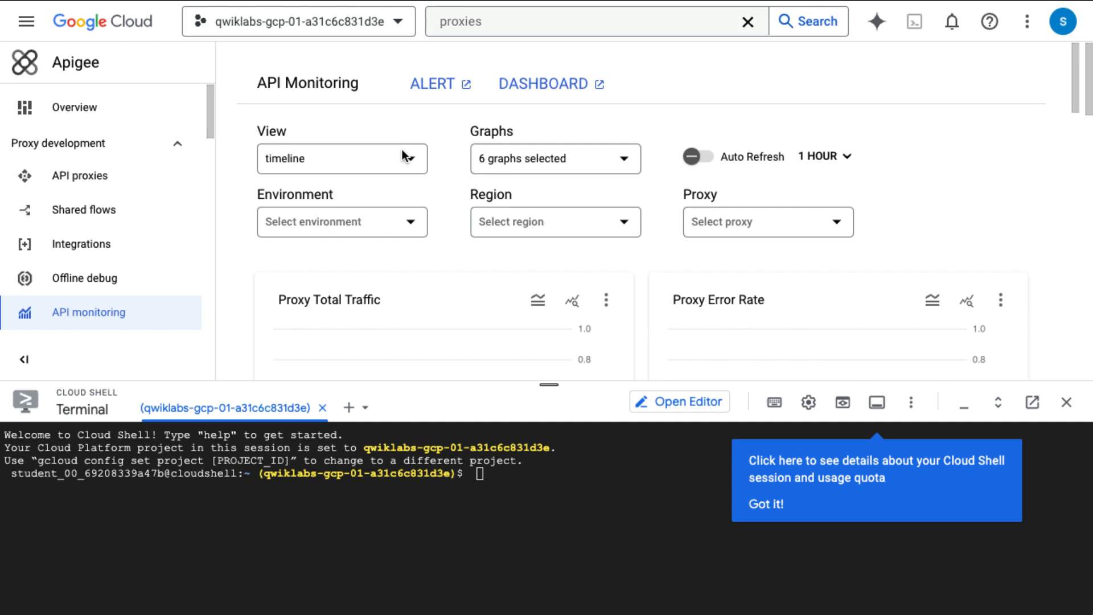
scroll(404, 157, left, 5)
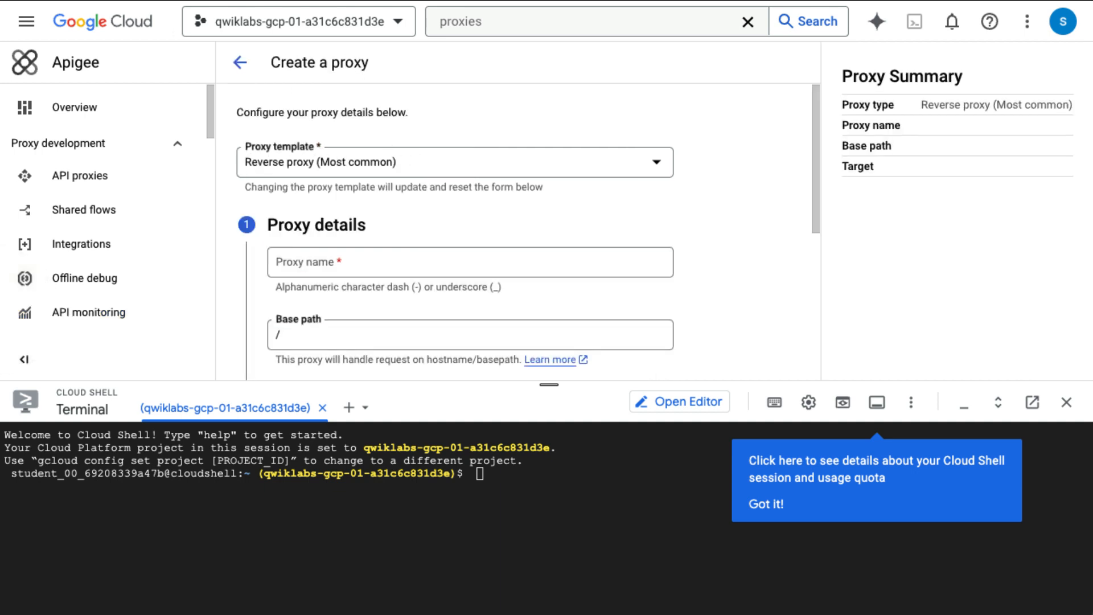
key(alt+Left)
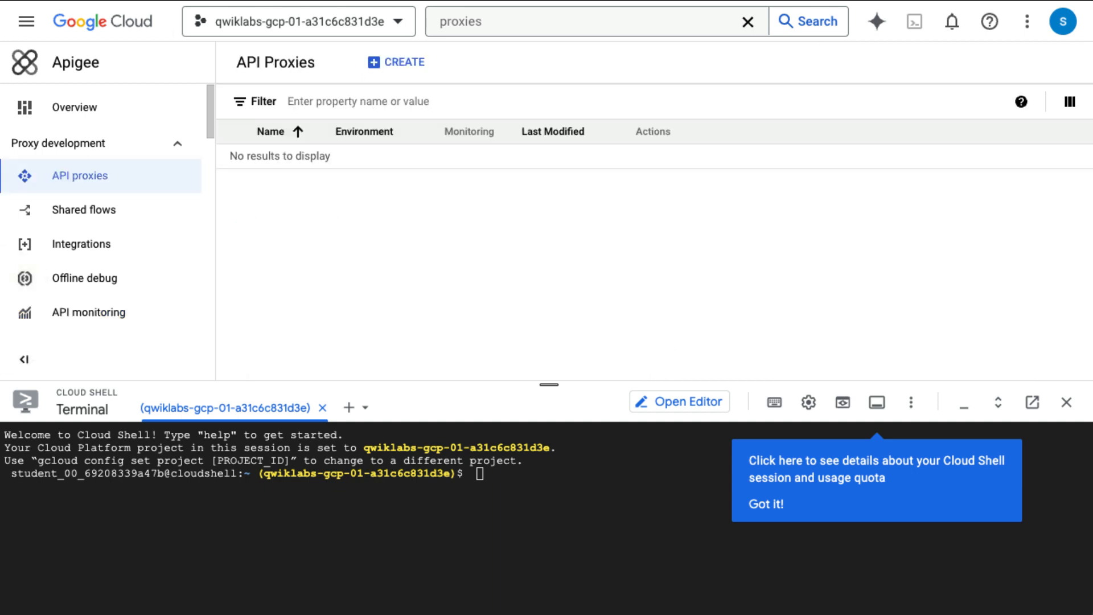
Step: Start a new reverse proxy named lab2a-v1 with base path /lab2a/v1
click(408, 64)
click(371, 264)
text(lab2a-v1)
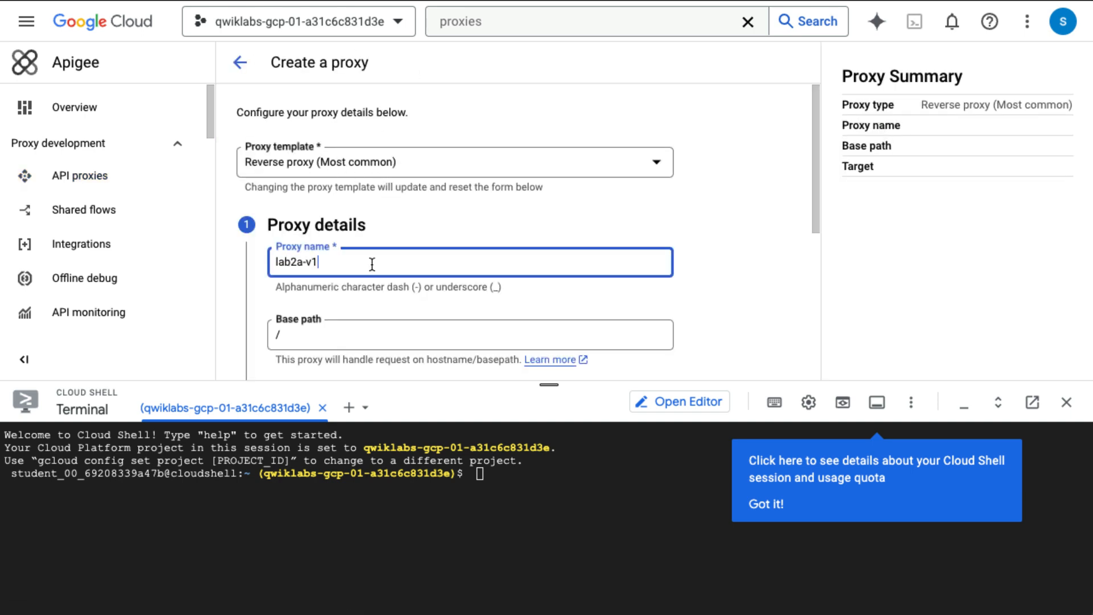
key(Tab)
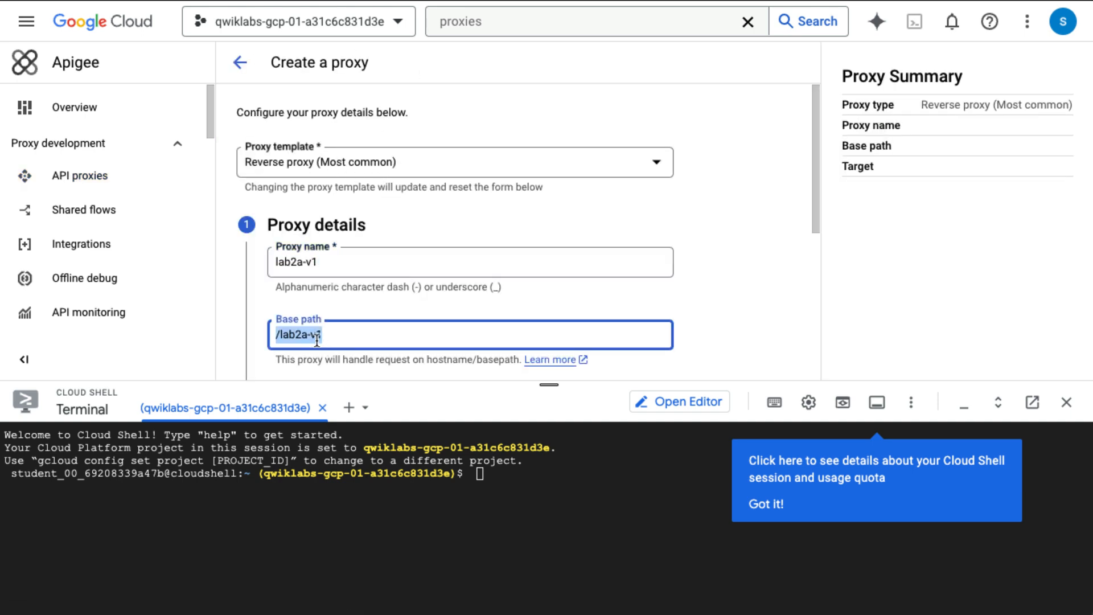
click(312, 338)
key(BackSpace)
text(/)
Step: Set the training backend service URL as the target and create the proxy
drag(550, 385, 568, 589)
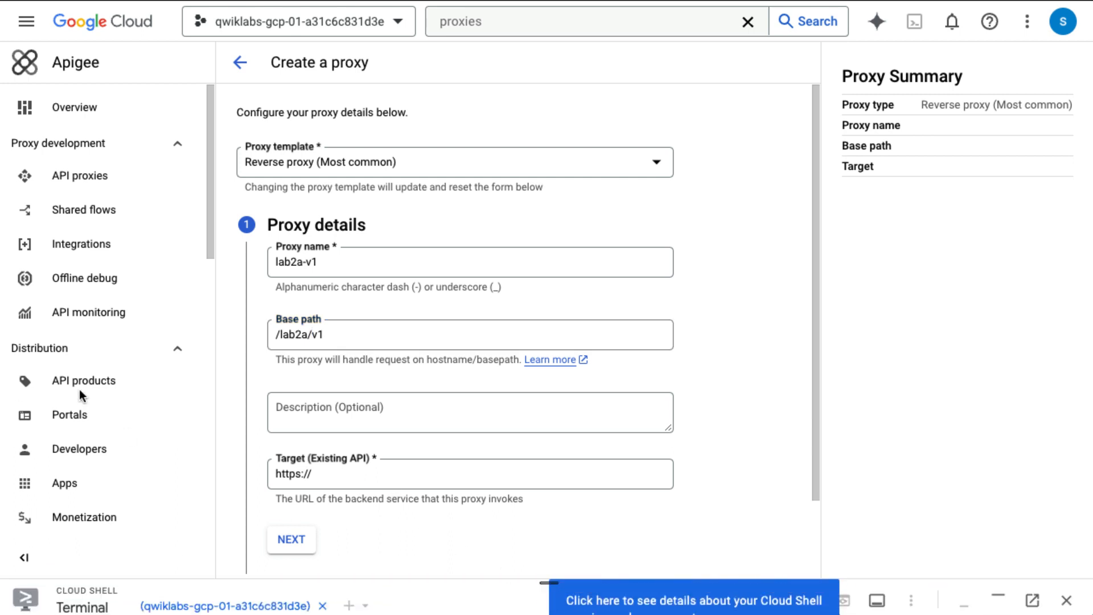
triple_click(364, 476)
text(https://gcp-cs-training-01-test.apigee.net/training/db)
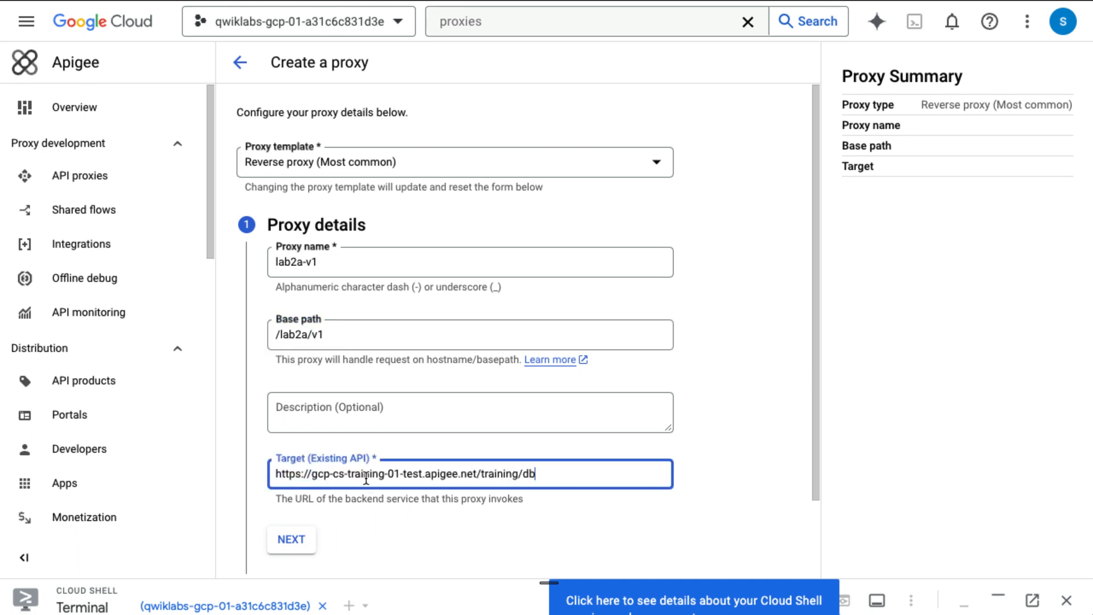
scroll(398, 549, down, 2)
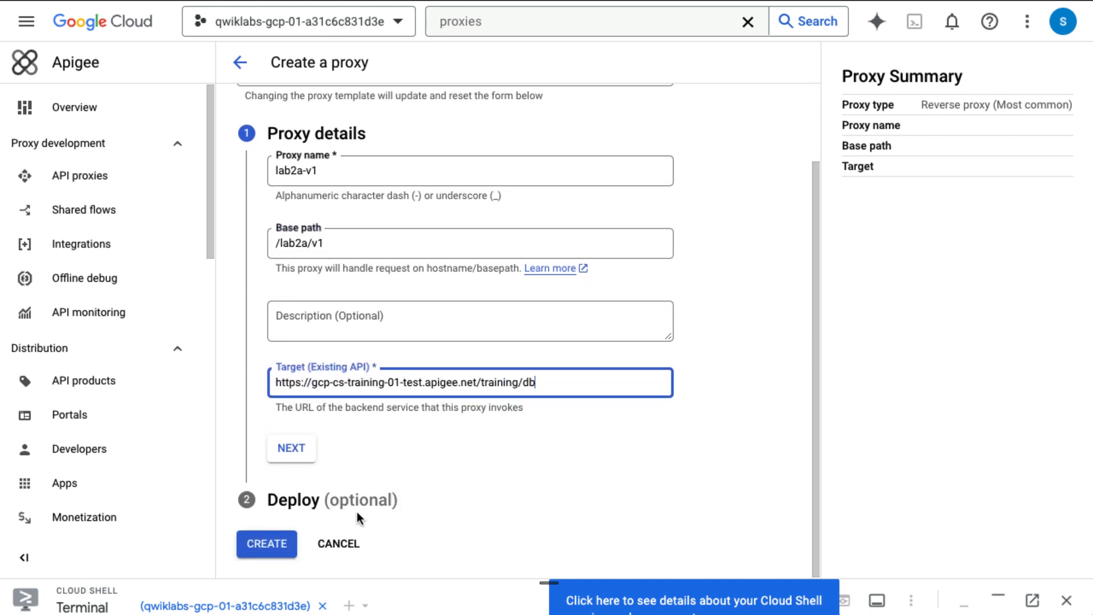
click(292, 449)
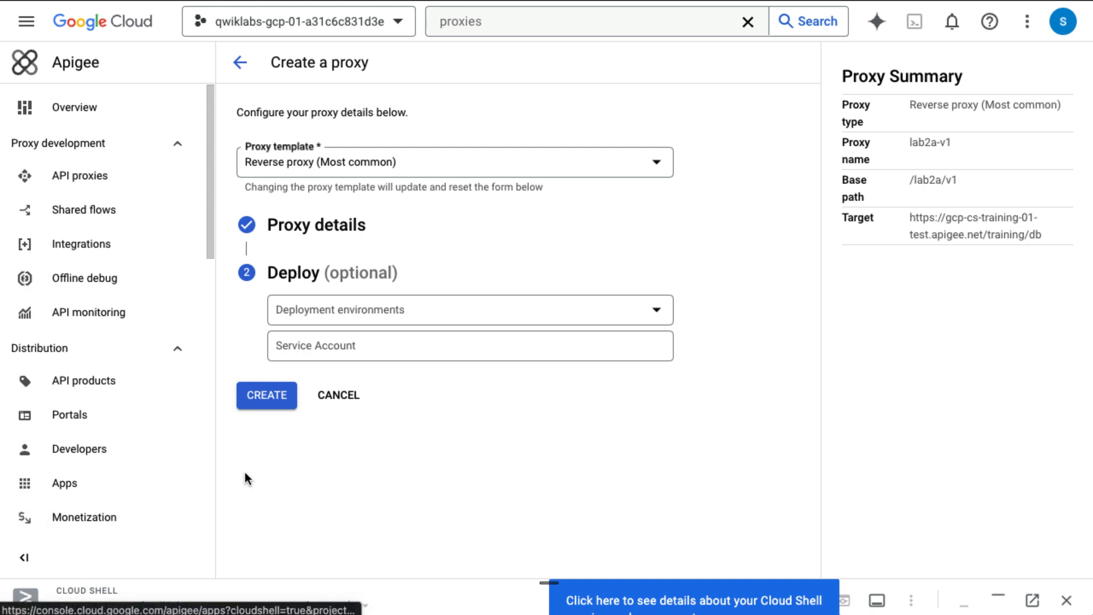
click(258, 400)
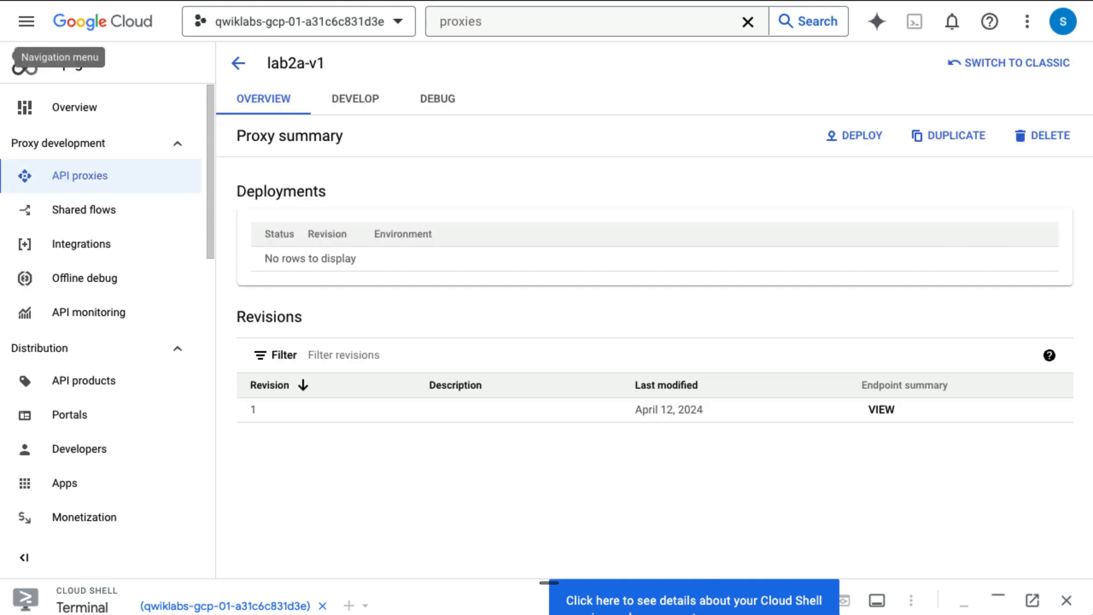
Step: Open the Develop view of lab2a-v1 and select the Target endpoints group
click(363, 111)
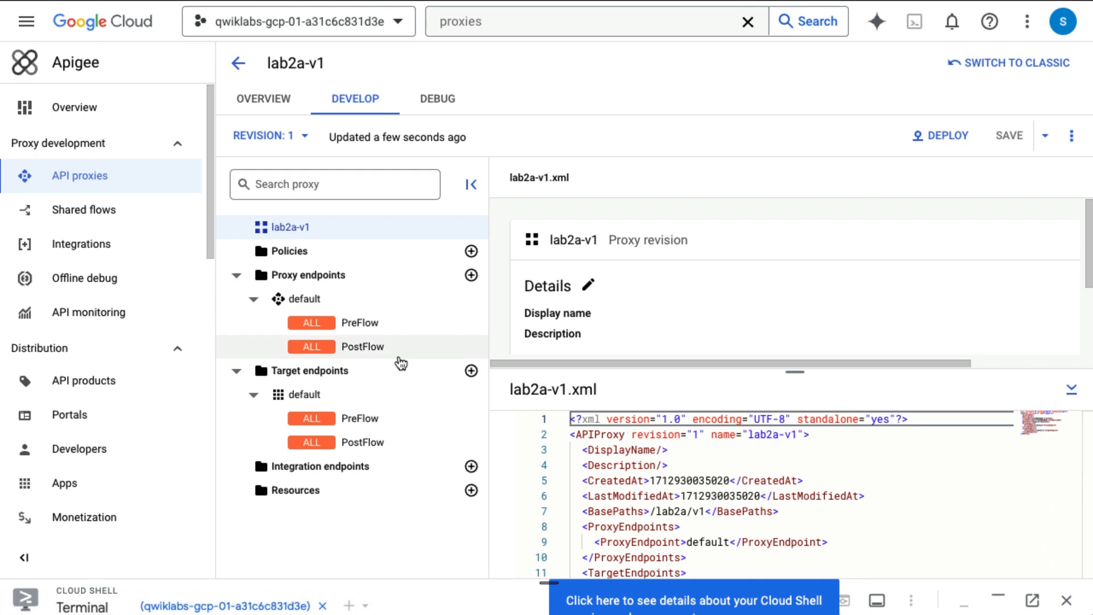
click(367, 380)
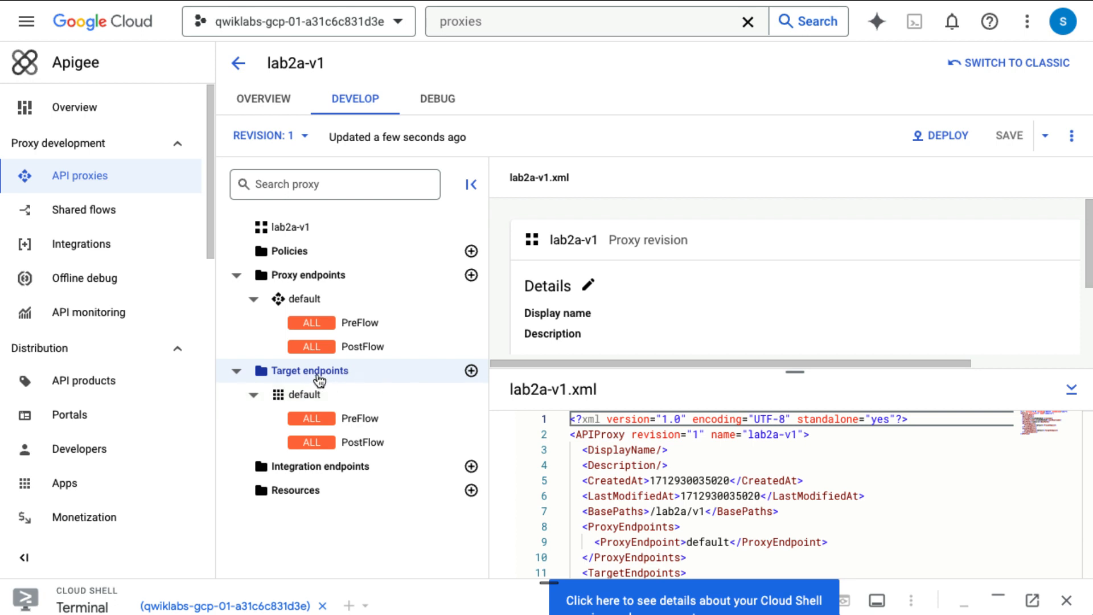
click(471, 370)
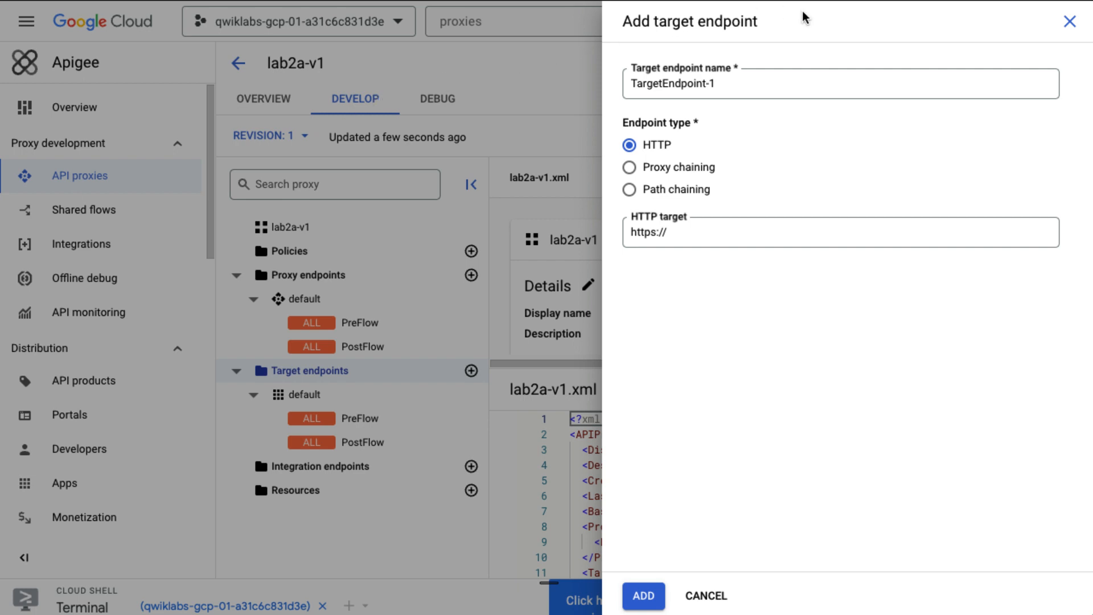
double_click(759, 91)
triple_click(759, 91)
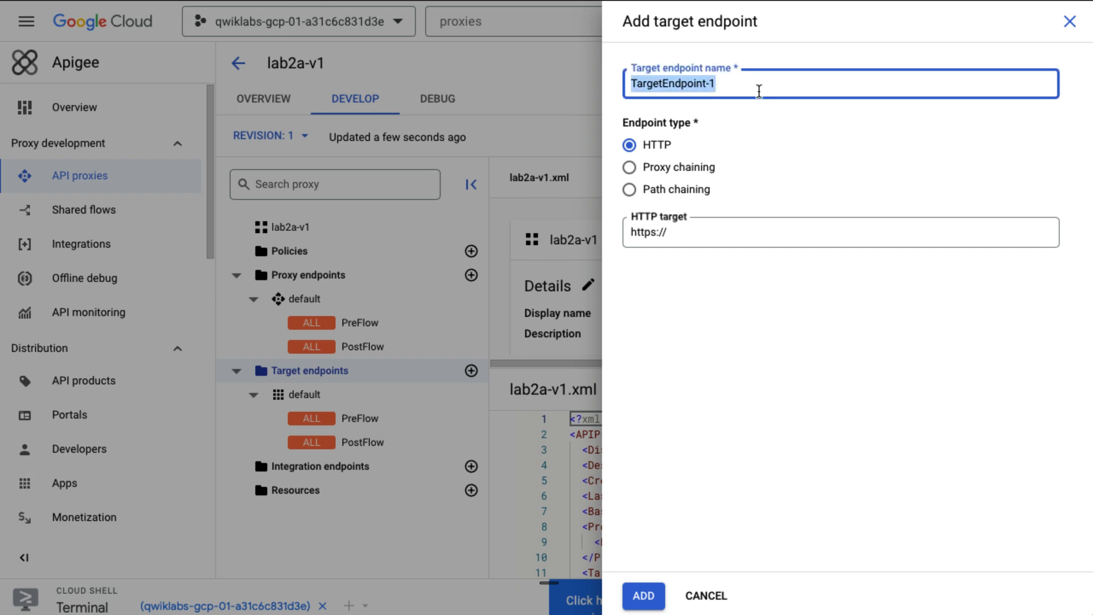
text(uuid_service)
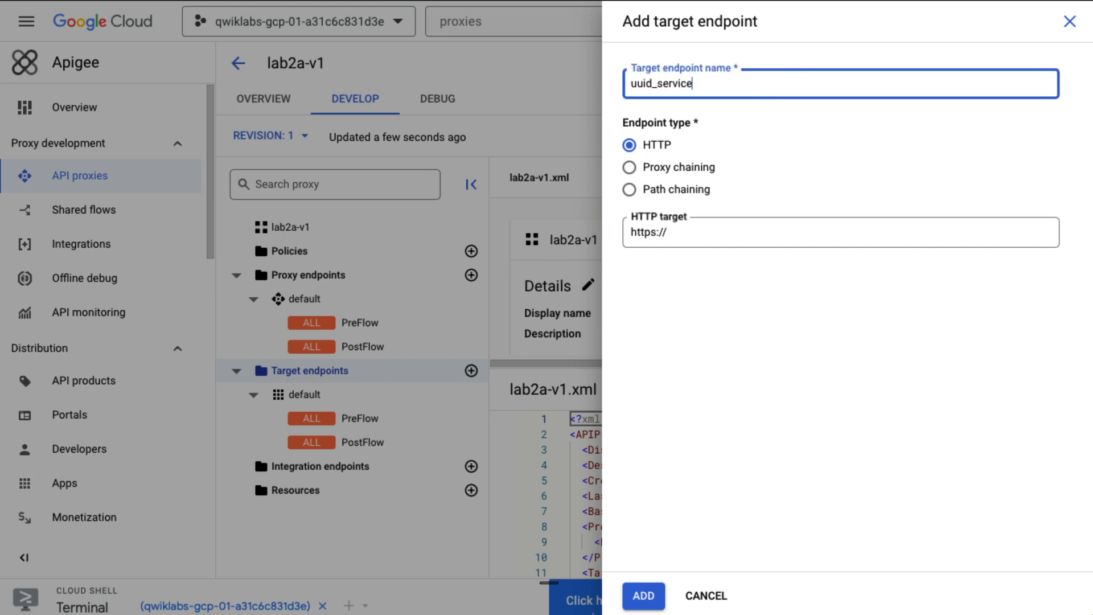
key(Tab)
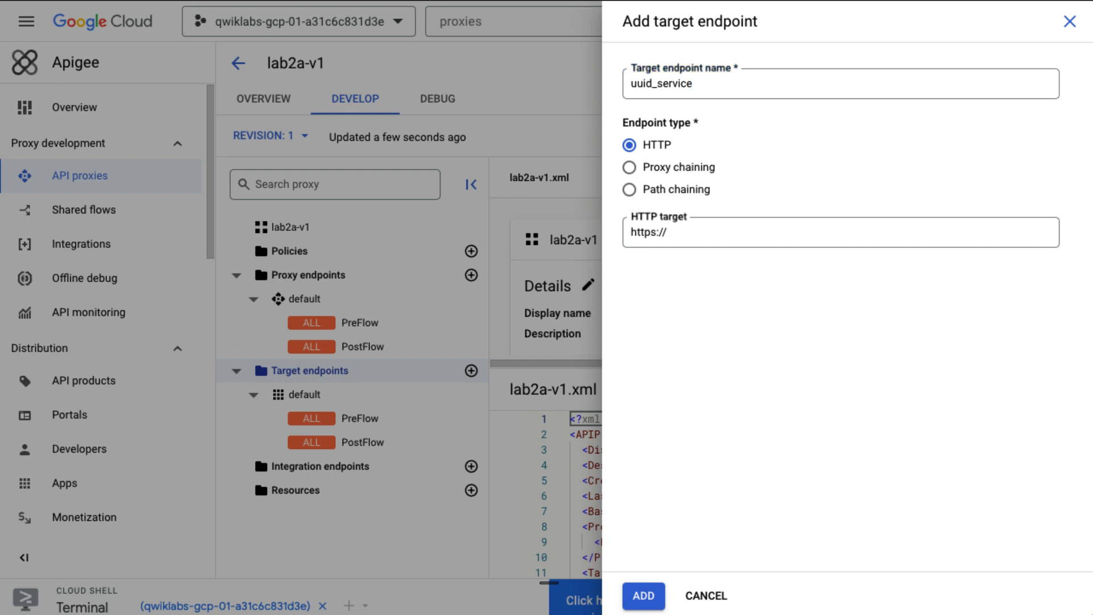
triple_click(733, 236)
text(https://httpbin.org/uuid)
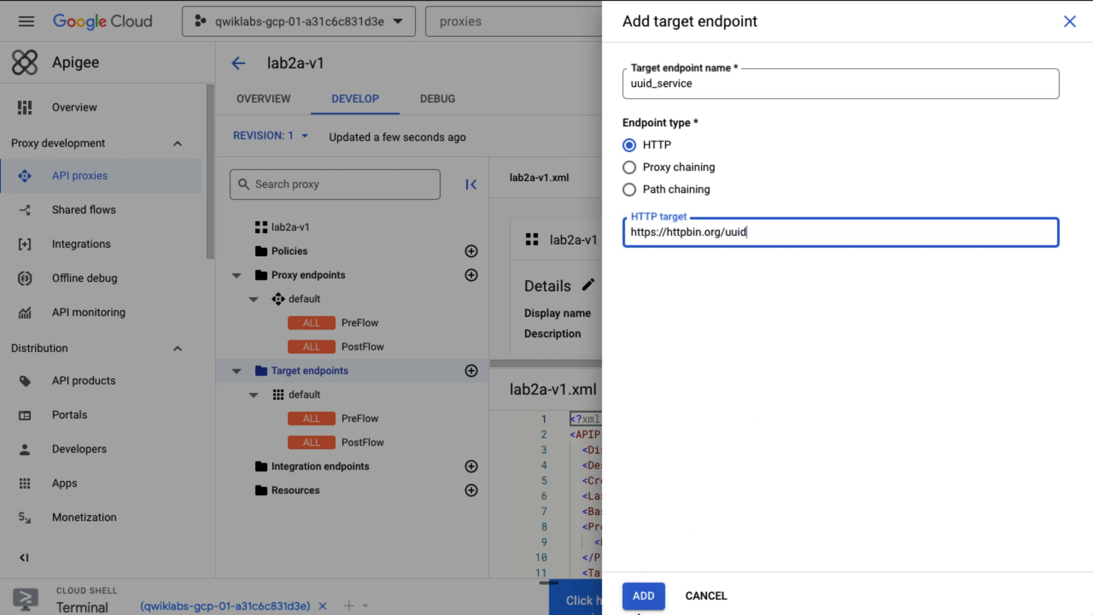
click(643, 598)
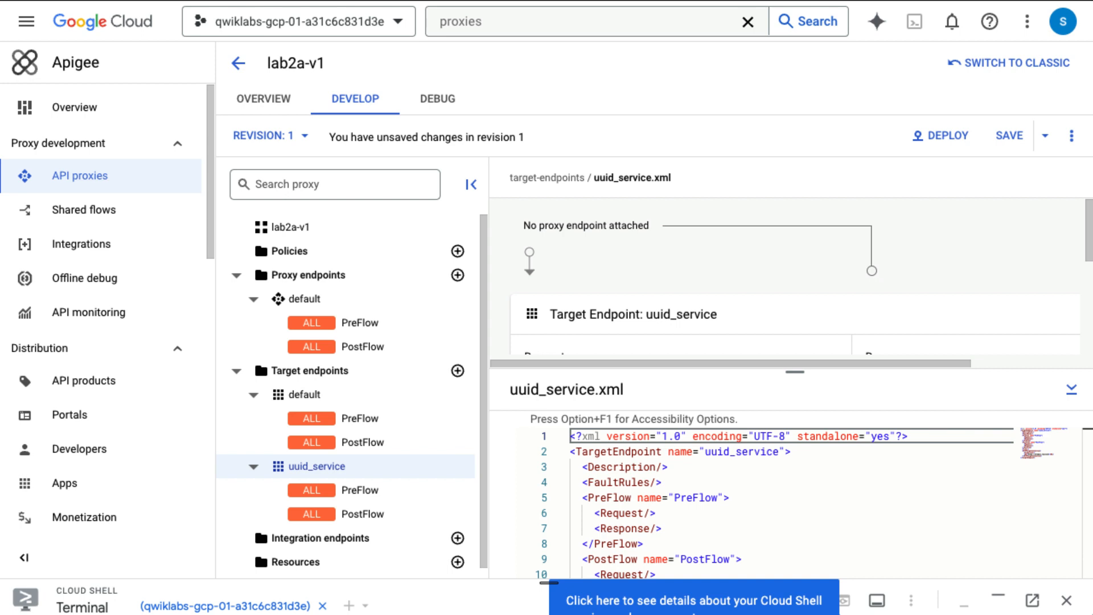
Step: Show the proxy endpoint's default.xml in a widened editor and select its default RouteRule
click(319, 395)
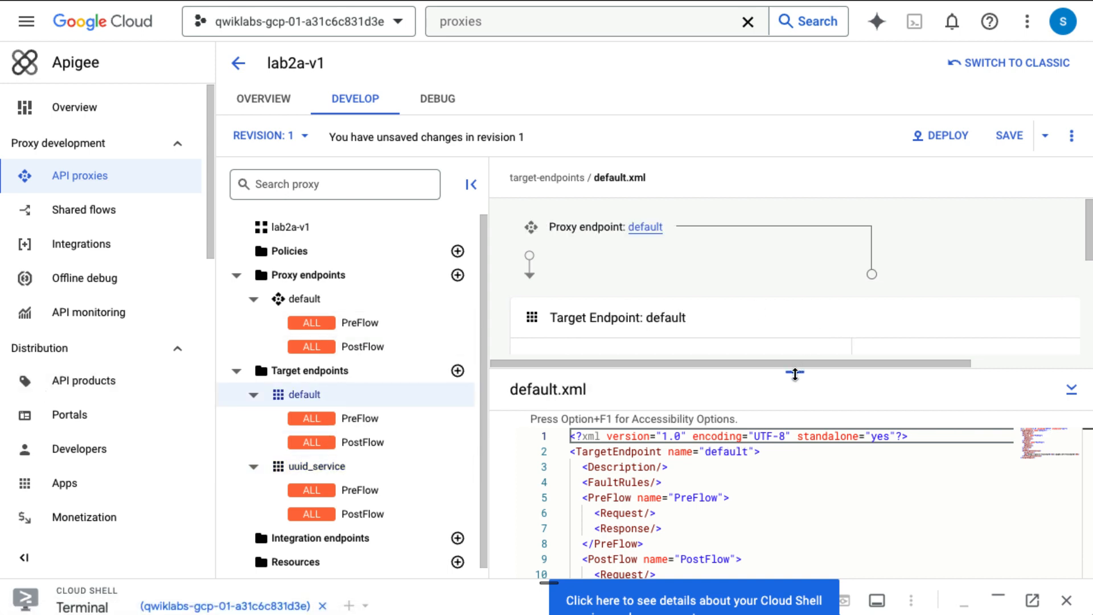
click(470, 184)
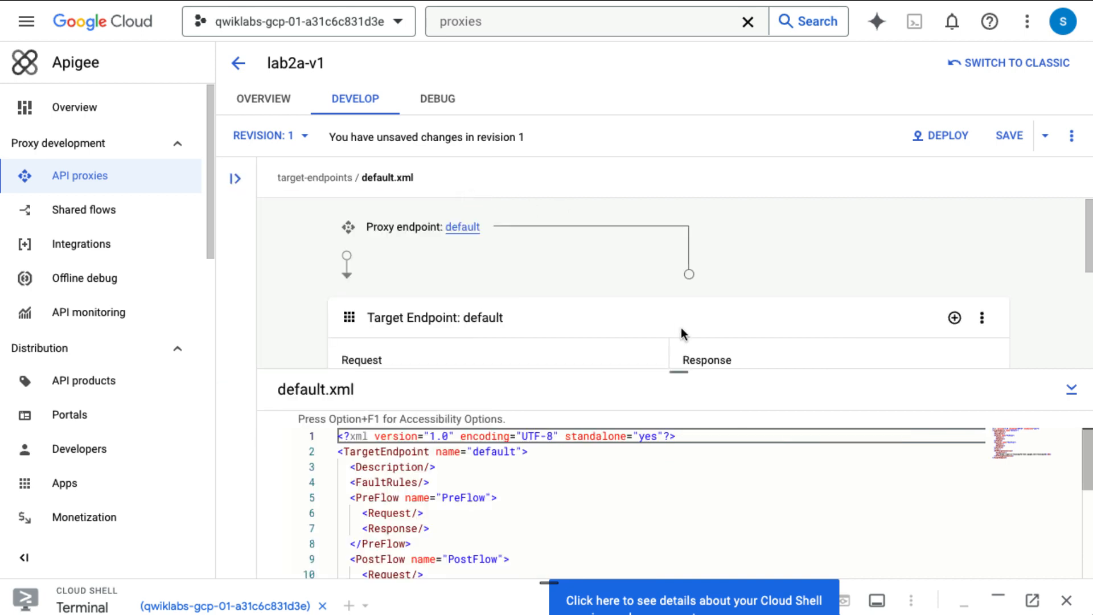
drag(683, 377, 658, 214)
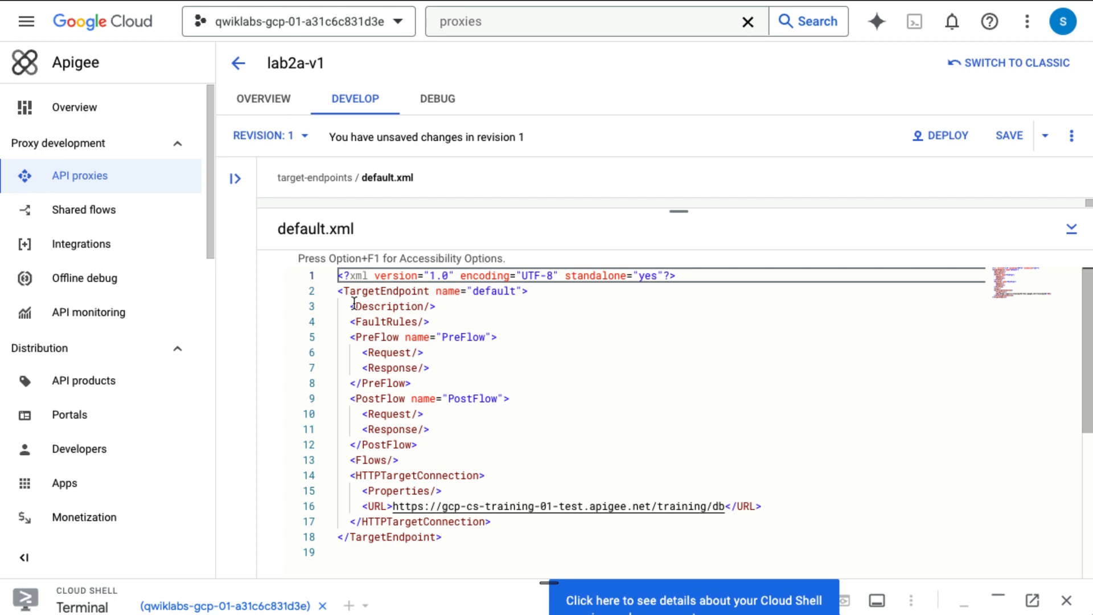
click(235, 178)
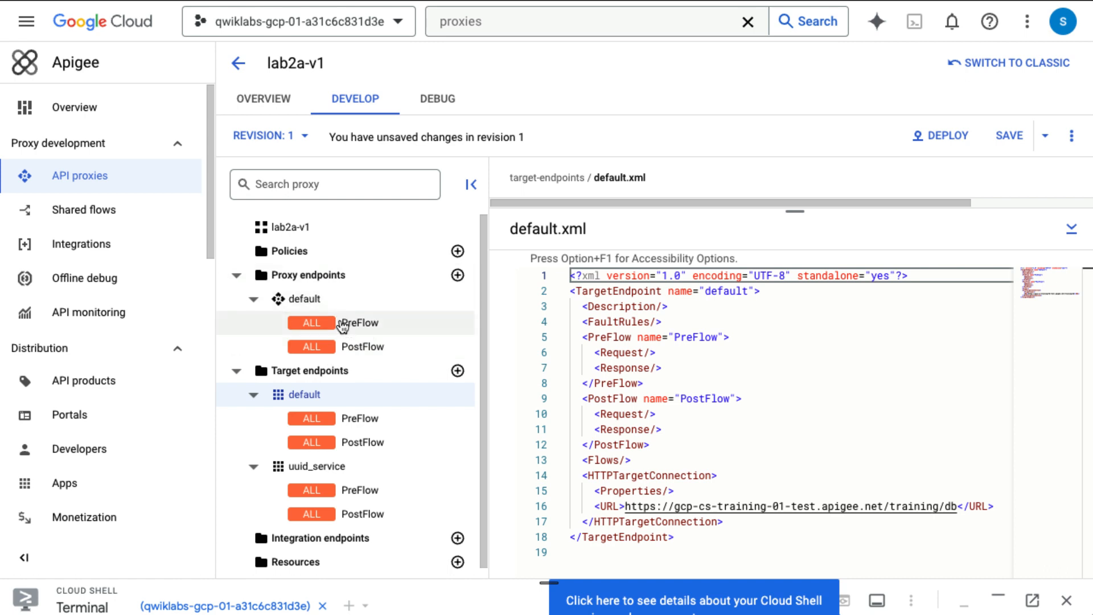
click(322, 303)
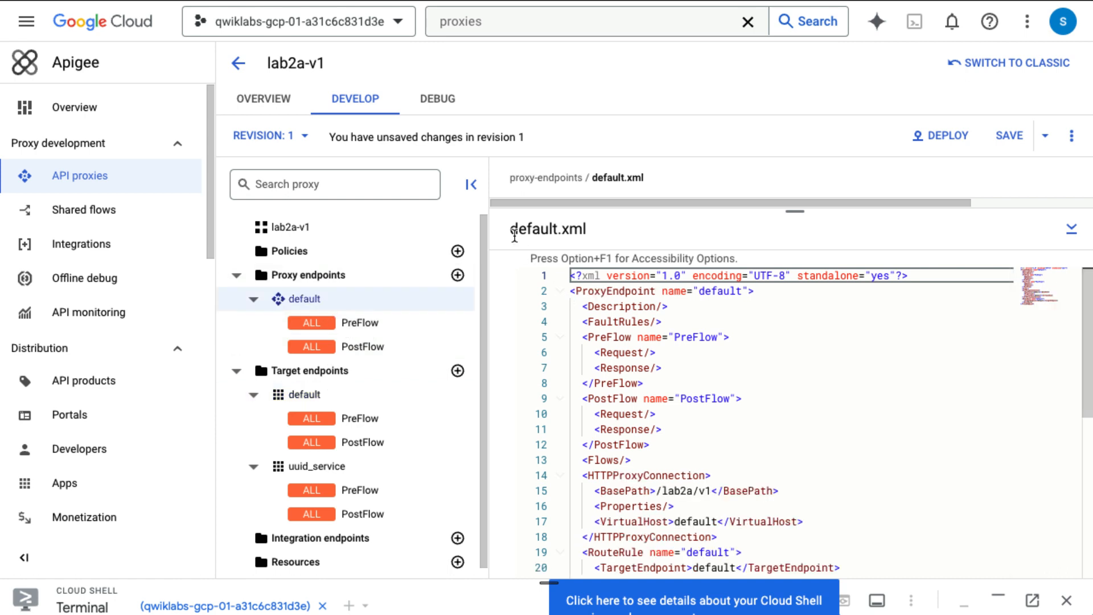
click(471, 185)
scroll(646, 448, down, 3)
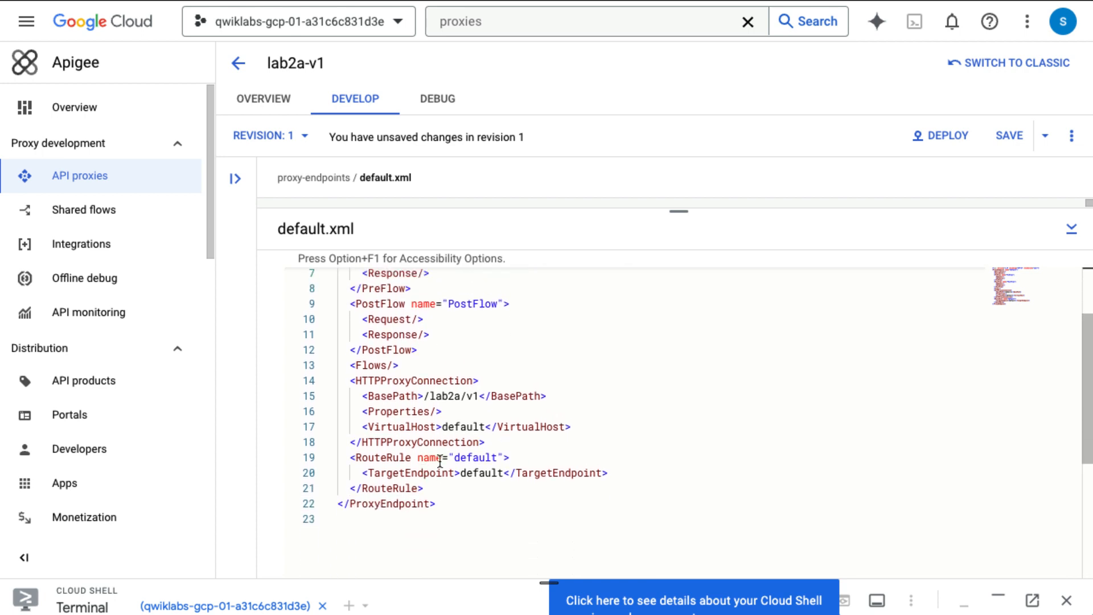
drag(350, 451, 444, 488)
Step: Insert a RouteRule named "uuid" after the HTTPProxyConnection block
click(575, 489)
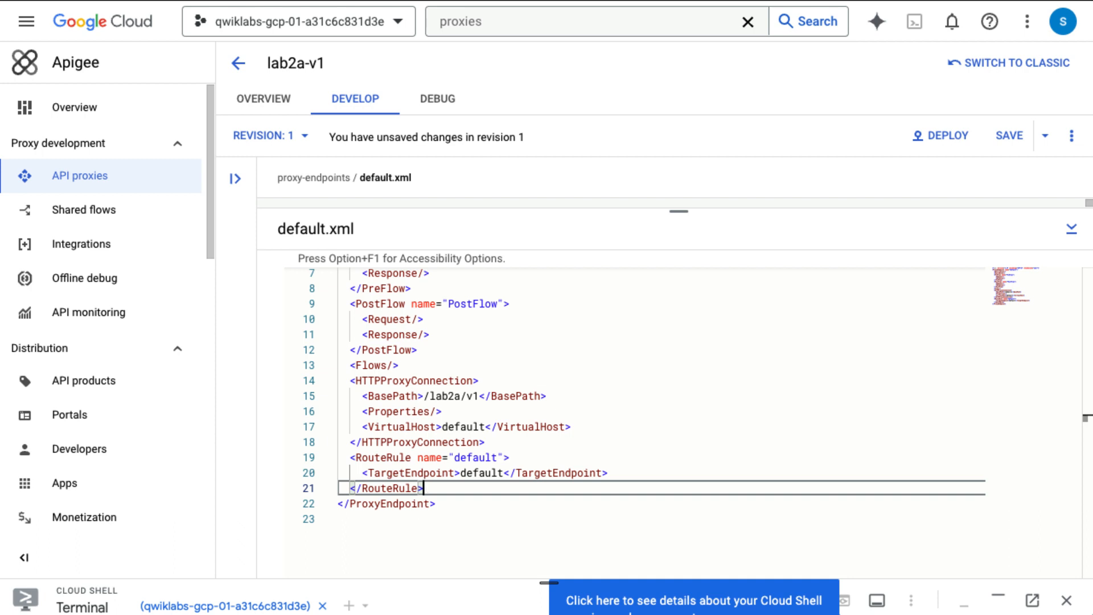
click(511, 444)
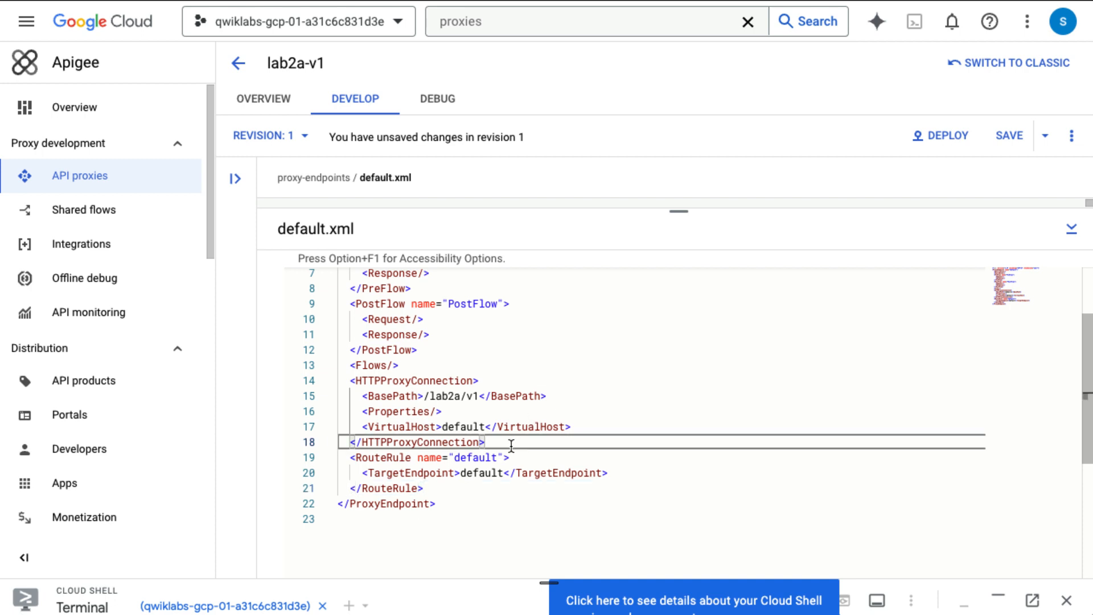
key(Return)
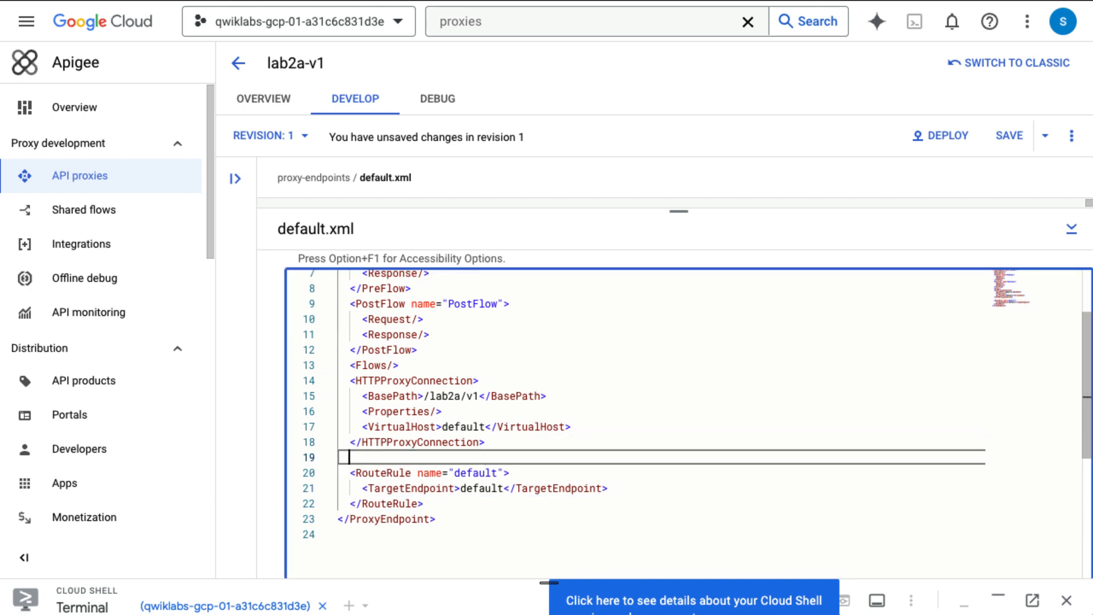
text(<Rou>)
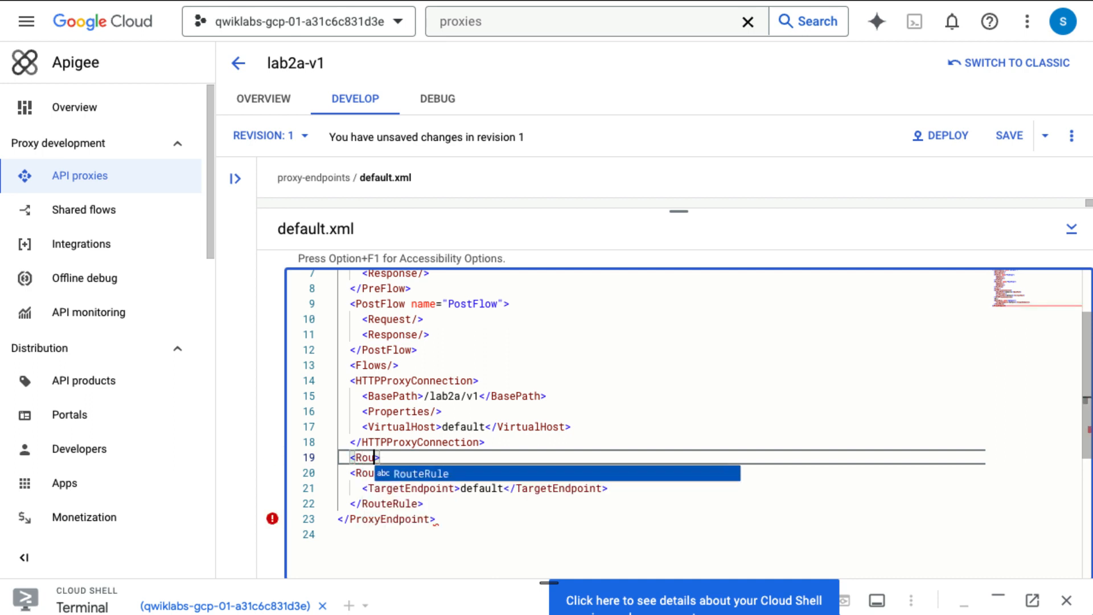
key(Return)
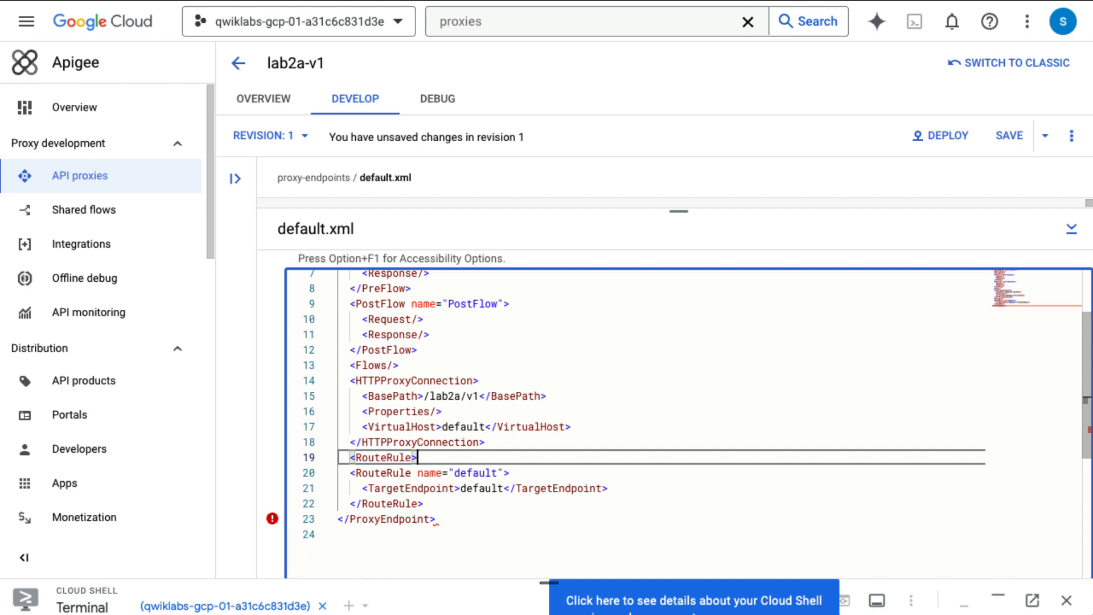
text(name)
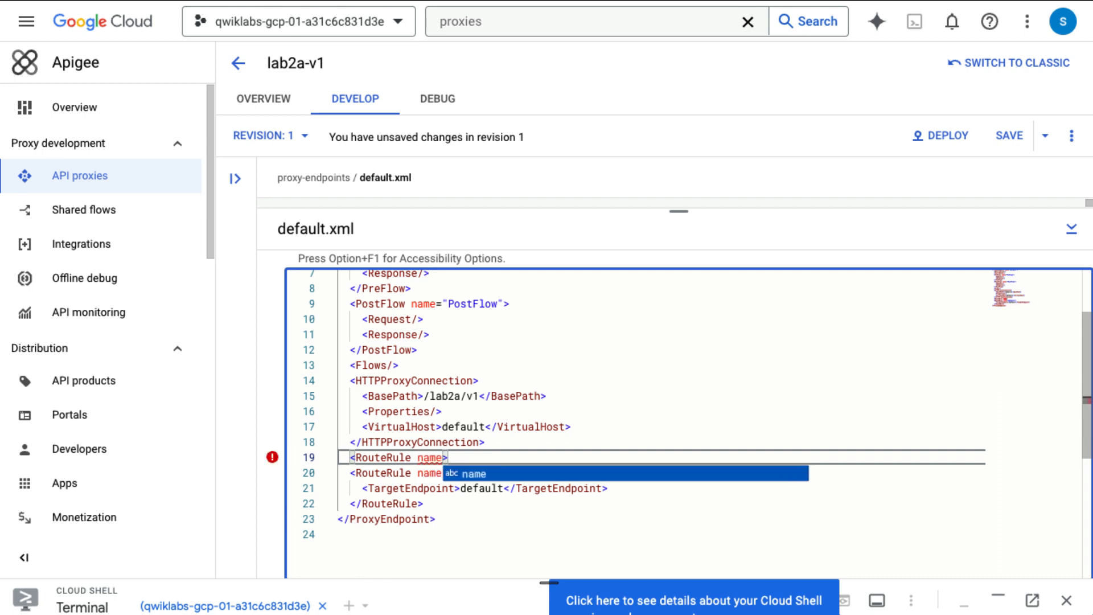
text(=uuid)
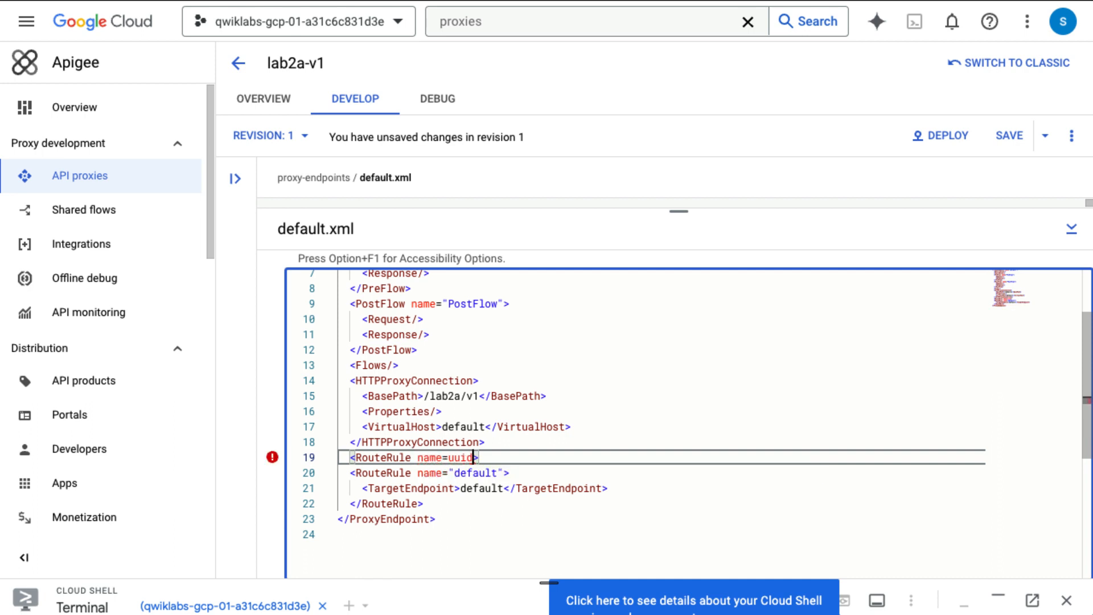
key(Left)
key(Left)
key(Left)
key(Left)
text(")
key(Right)
key(Right)
key(Right)
key(Right)
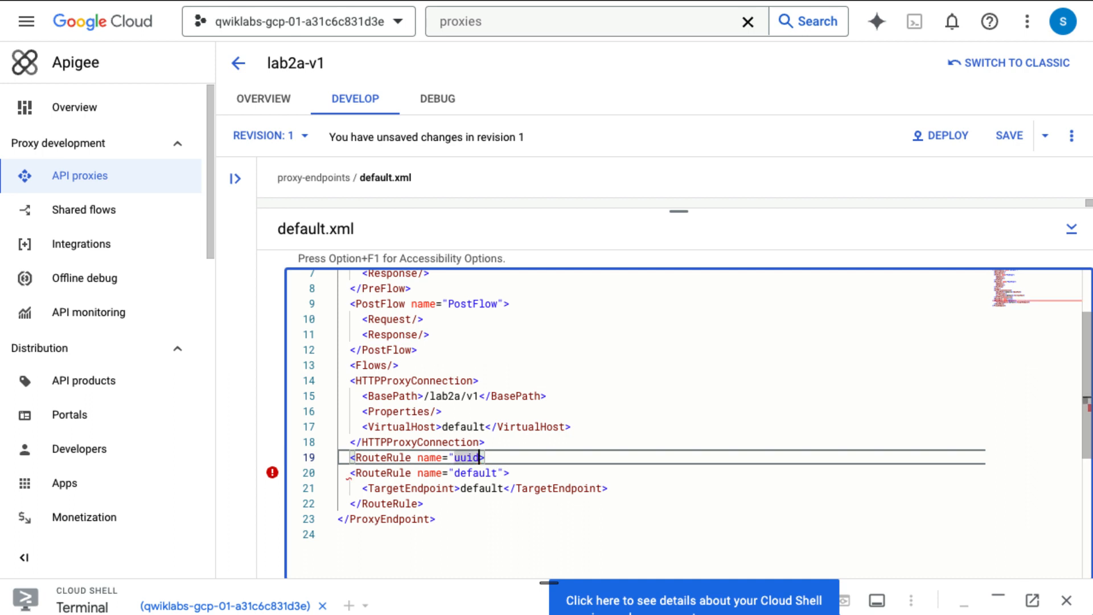
text(")
key(Right)
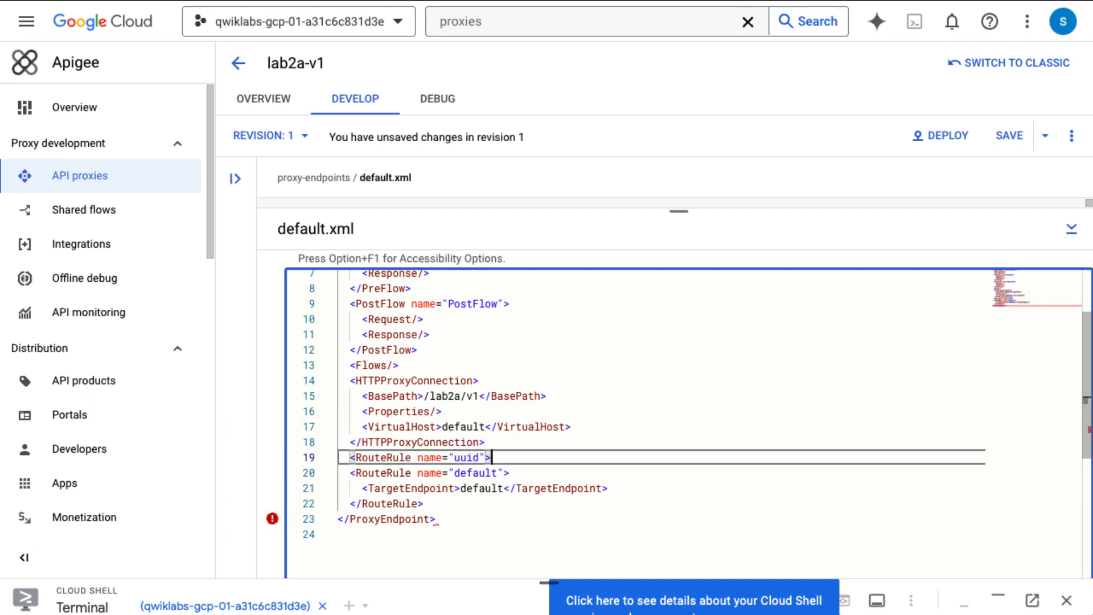
key(Return)
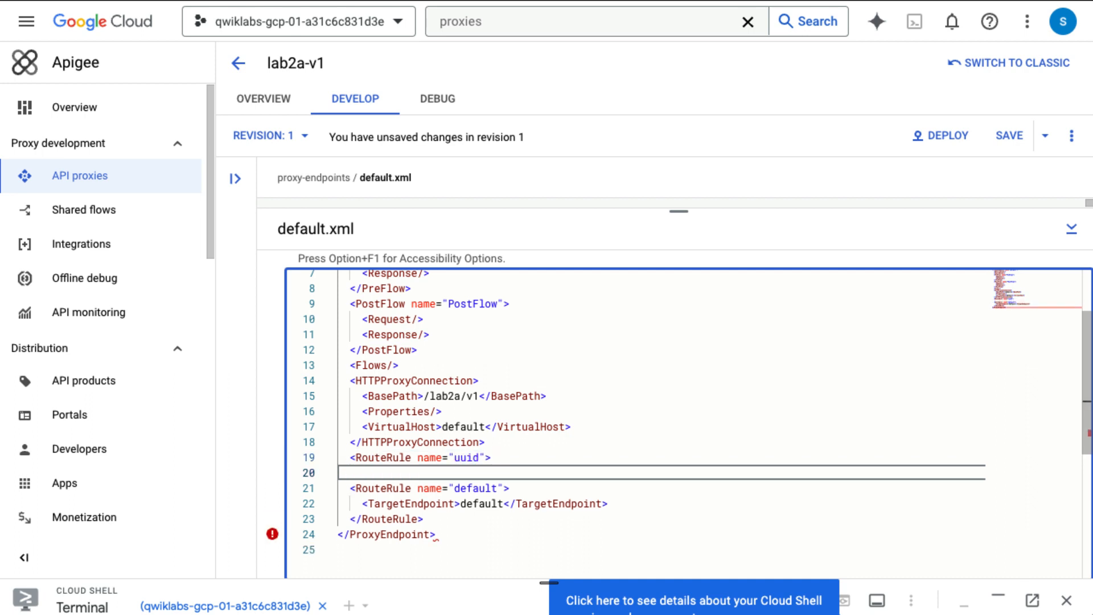
Step: Give the uuid RouteRule the Condition proxy.pathsuffix == "/uuid"
text(<)
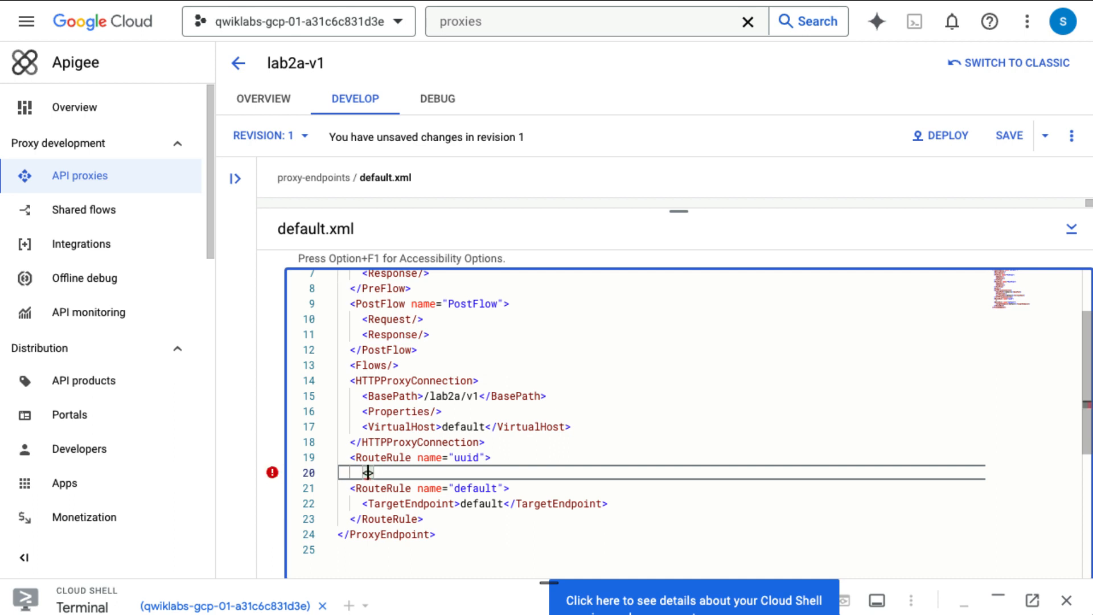
text(Condition)
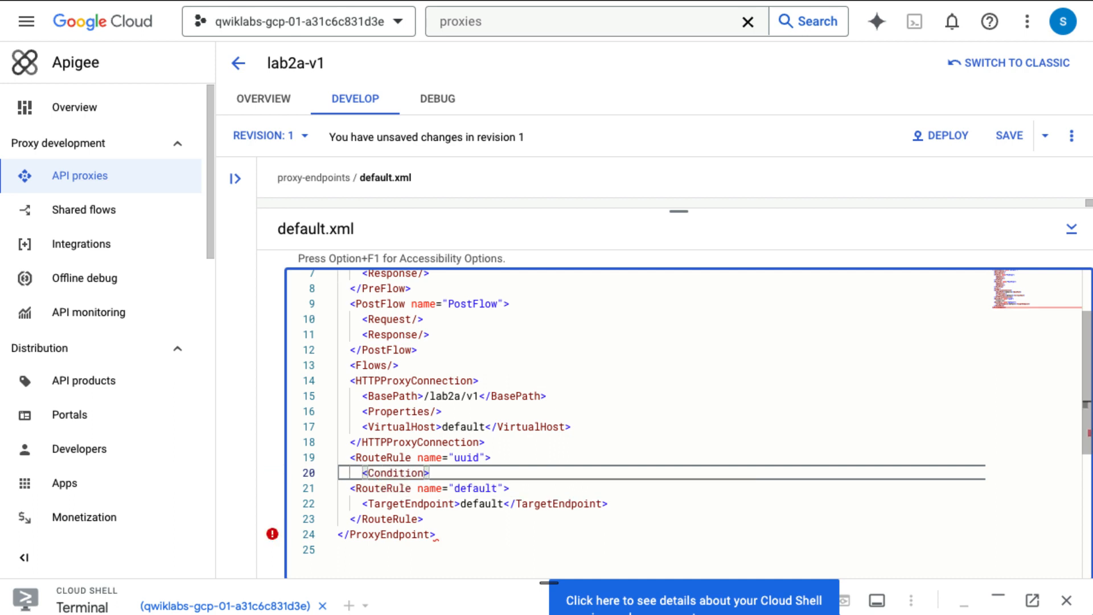
text(>pro)
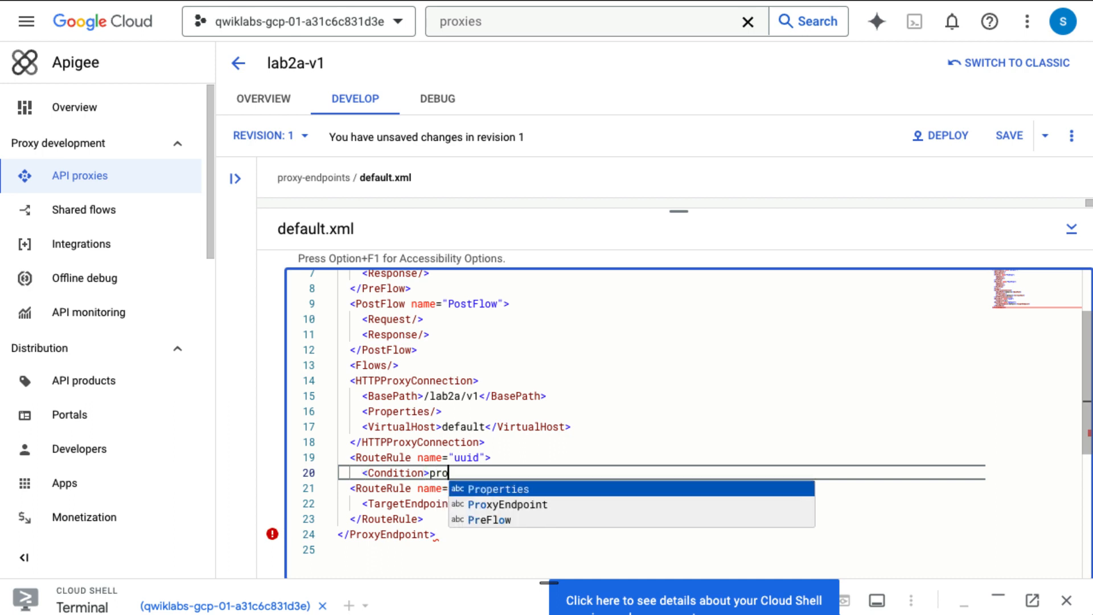
text(xy)
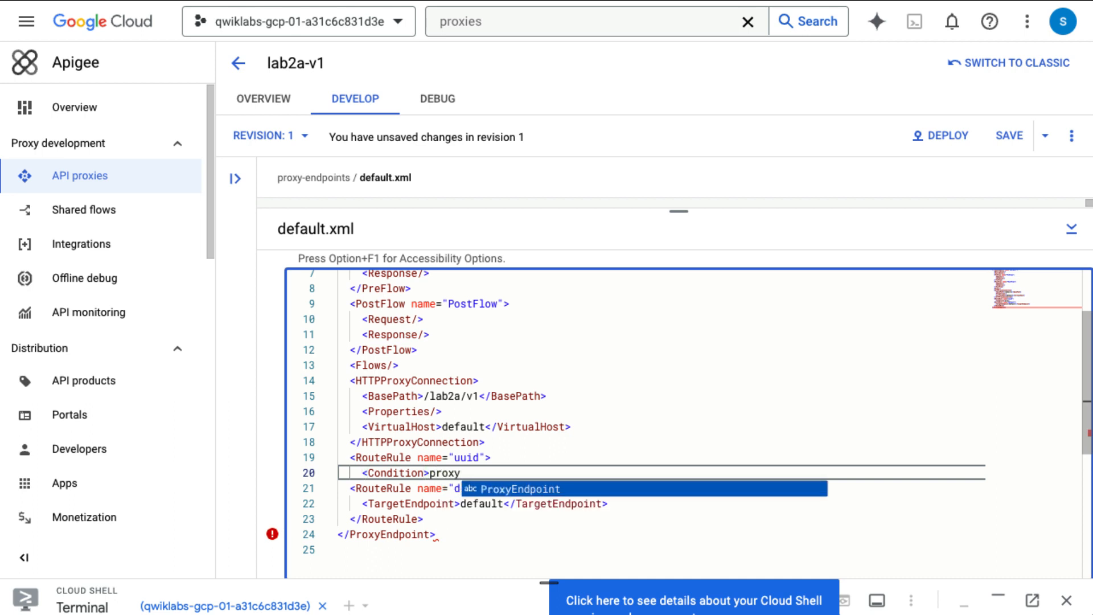
text(.path)
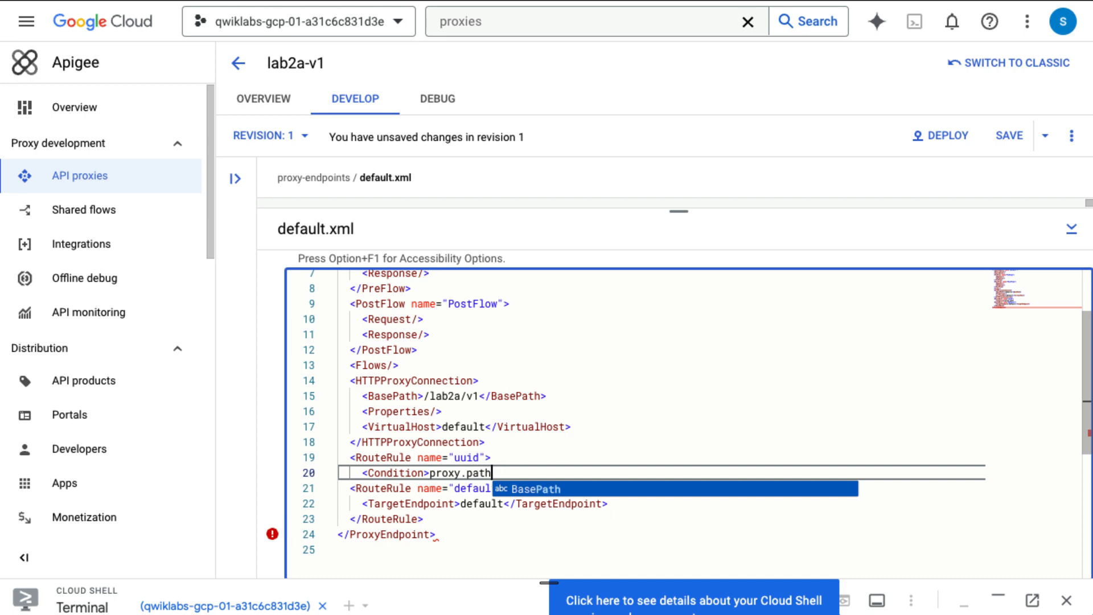
text(sif)
key(BackSpace)
key(BackSpace)
text(uf)
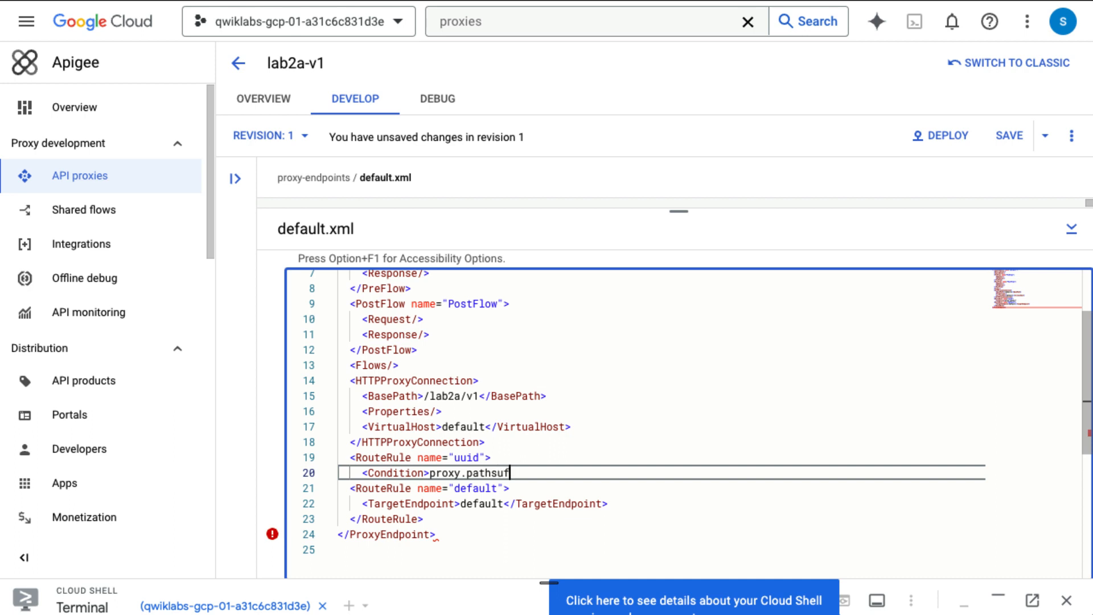
text(fix == ")
text(/uuid)
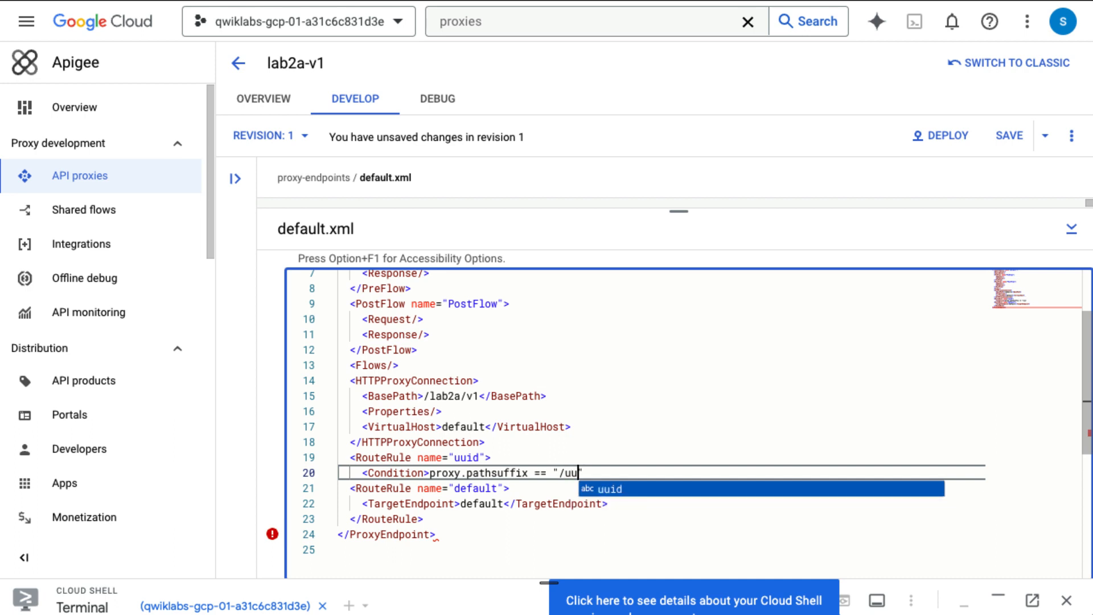
key(Escape)
text(</Con>)
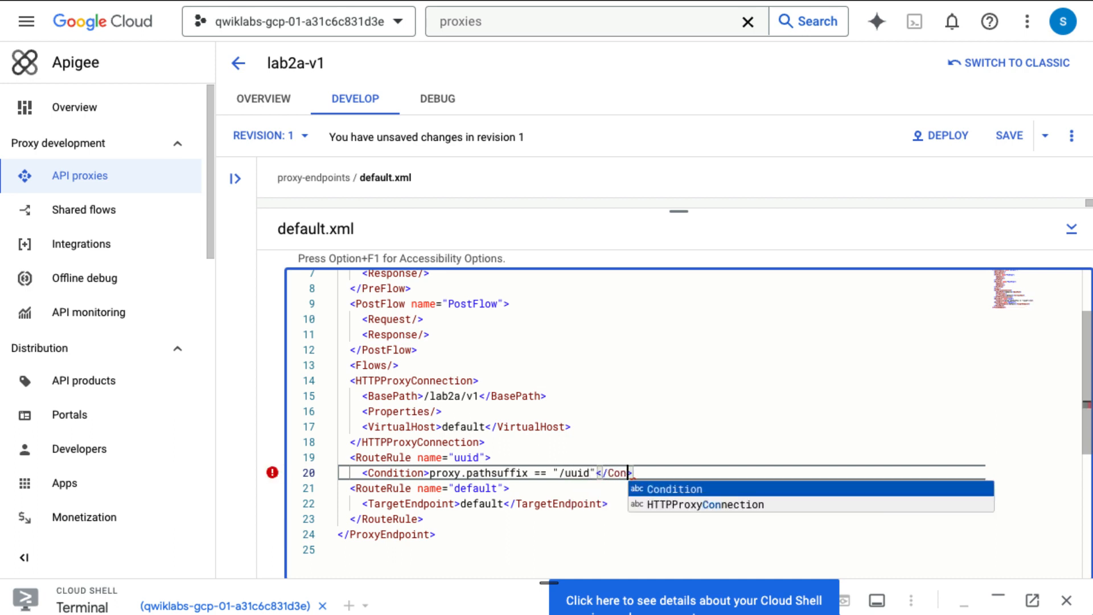
key(Return)
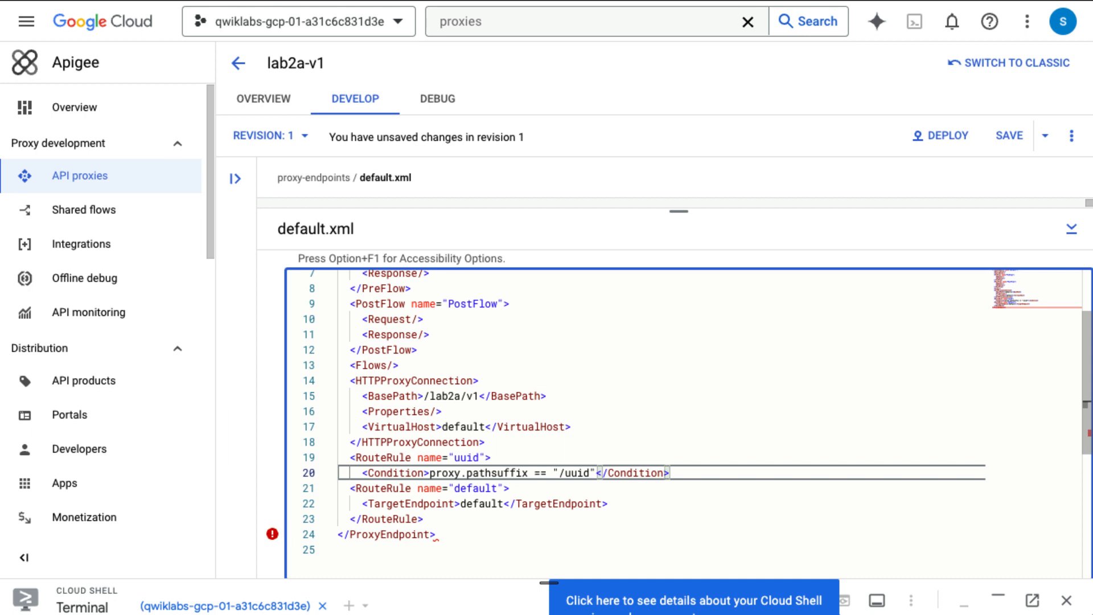
key(Return)
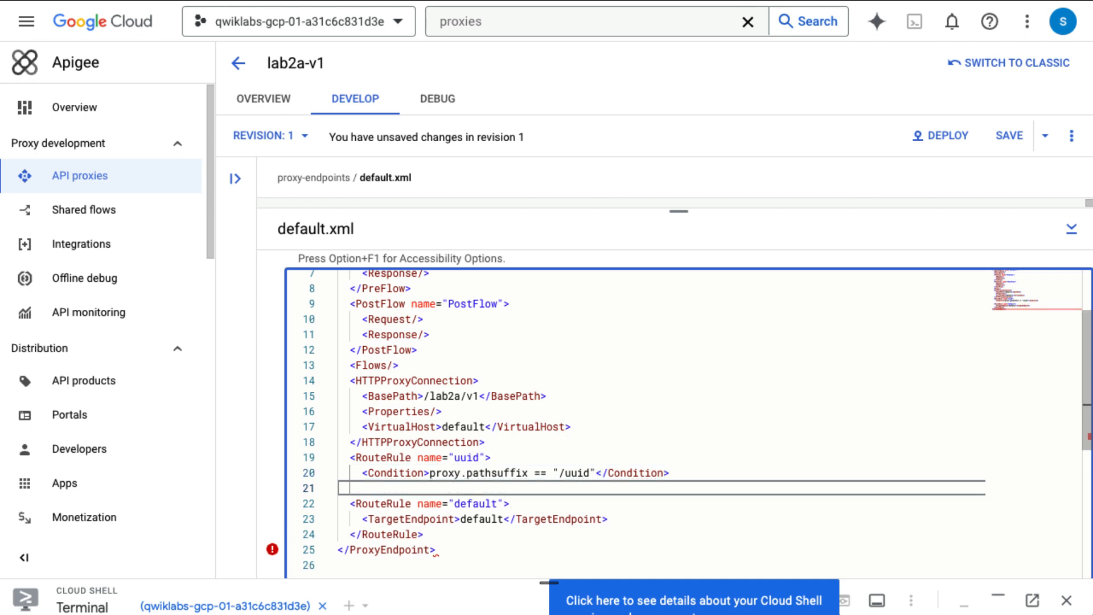
Step: Set the rule's TargetEndpoint to uuid_service and close the RouteRule tag
text(<Targ>)
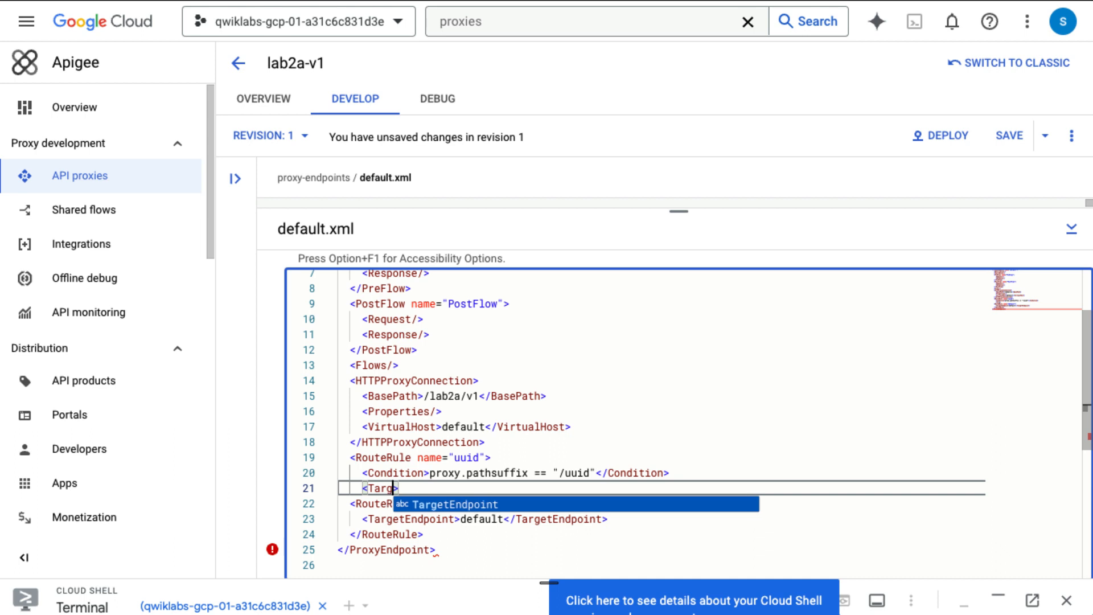
key(Return)
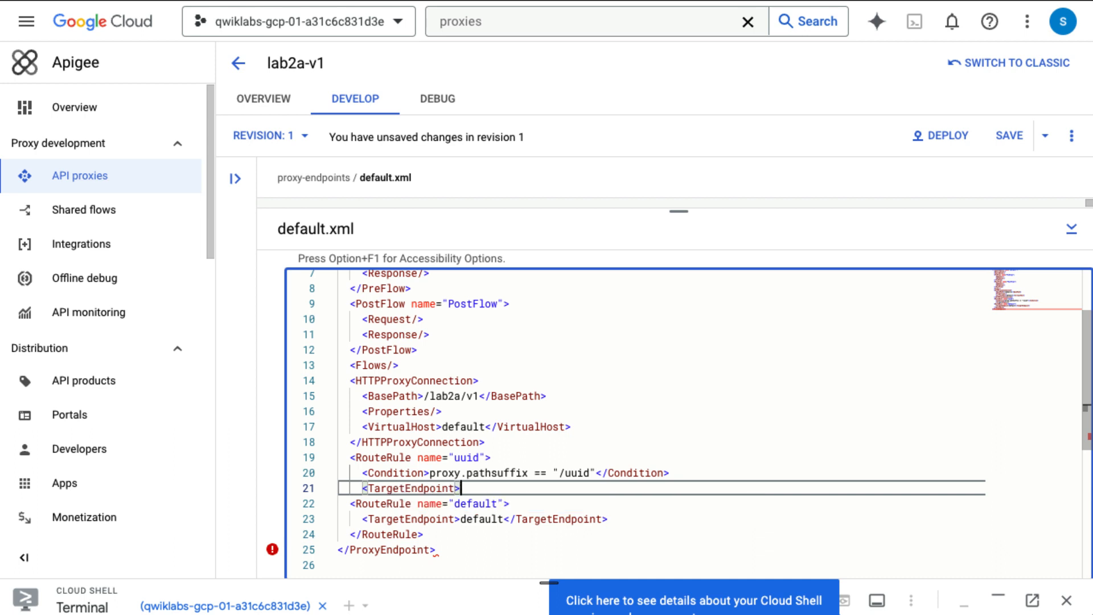
text(uuid)
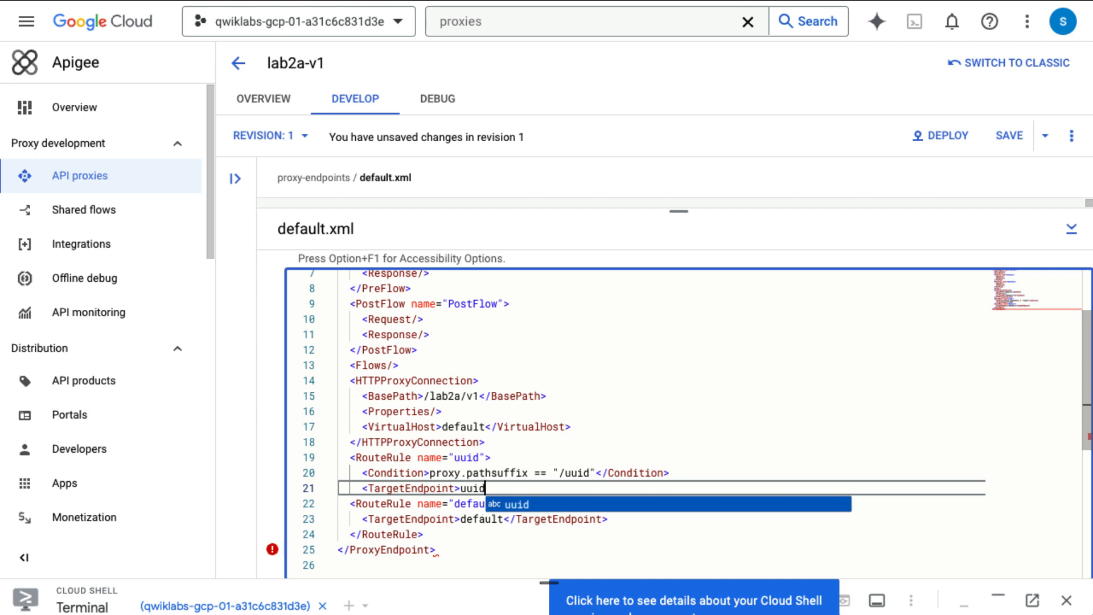
text(_service)
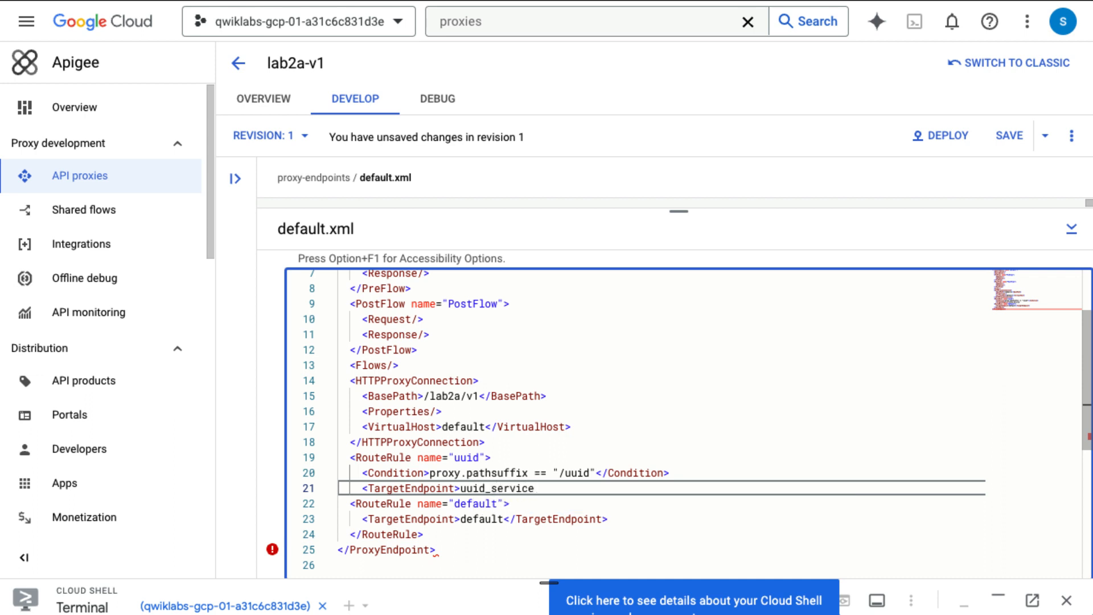
text(<)
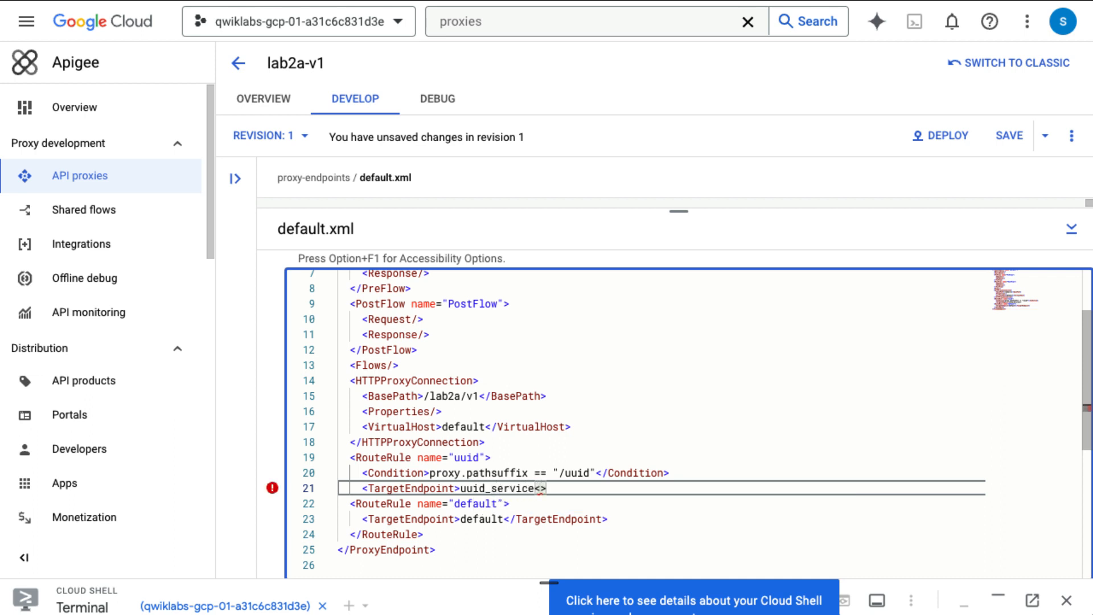
text(/Tar)
key(Return)
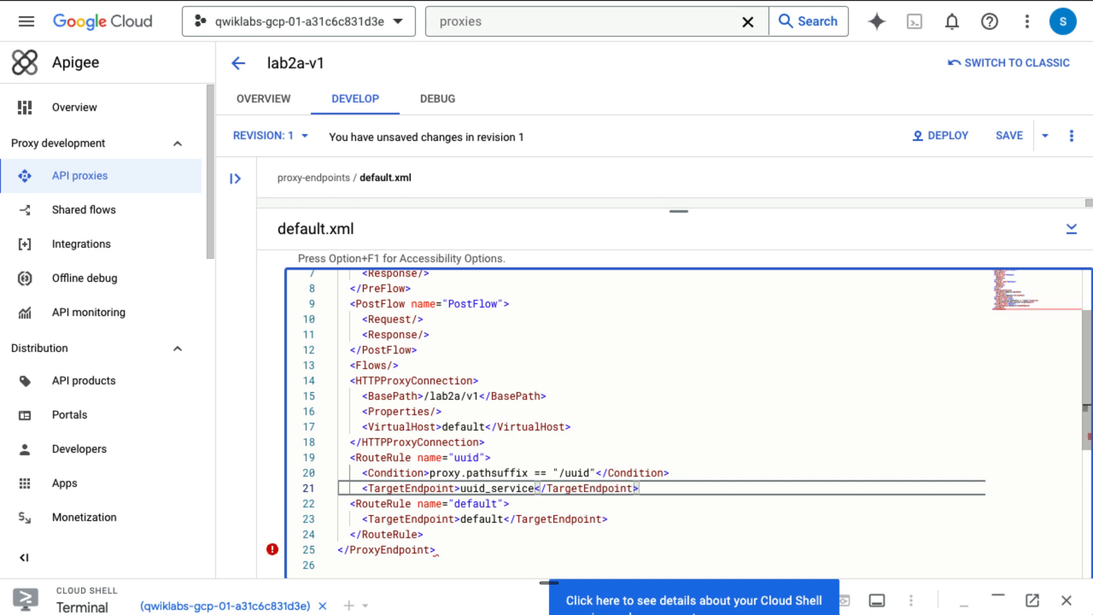
key(End)
key(Return)
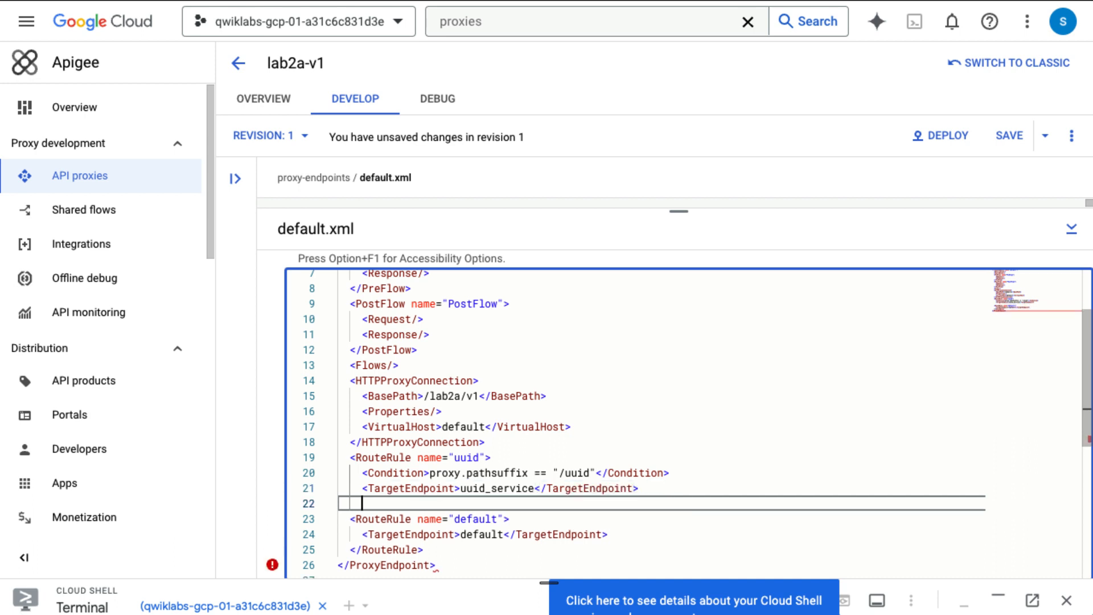
text(/Rou)
key(Return)
key(Left)
key(Left)
key(Left)
key(Left)
key(Left)
key(Left)
key(Left)
key(Left)
key(Left)
key(Left)
text(<)
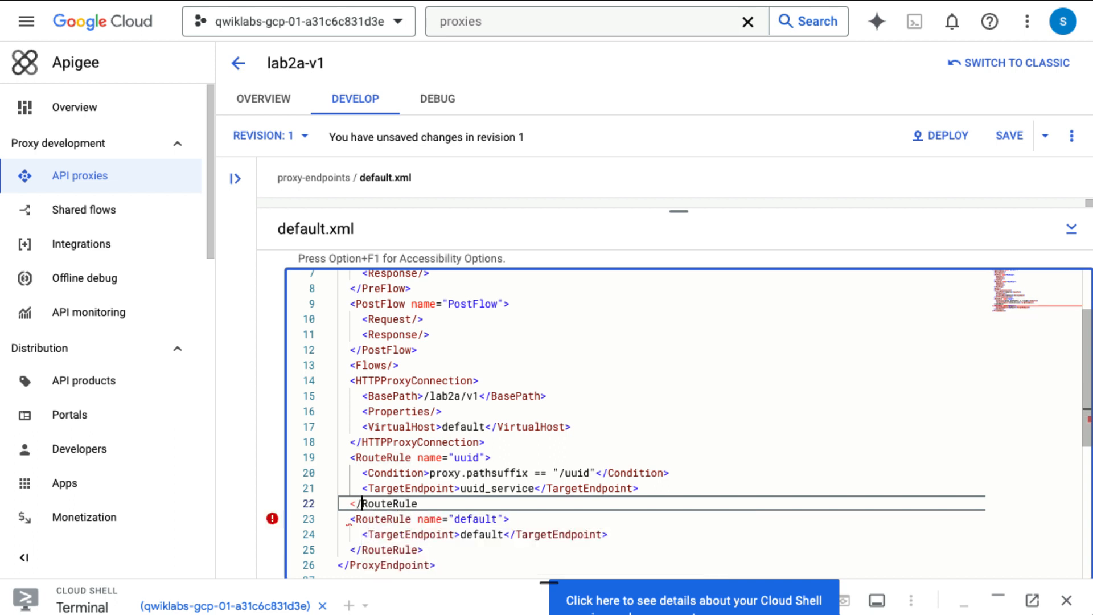
key(Right)
key(Right)
key(Right)
key(Right)
key(Right)
key(Right)
key(Right)
key(Right)
key(Right)
text(>)
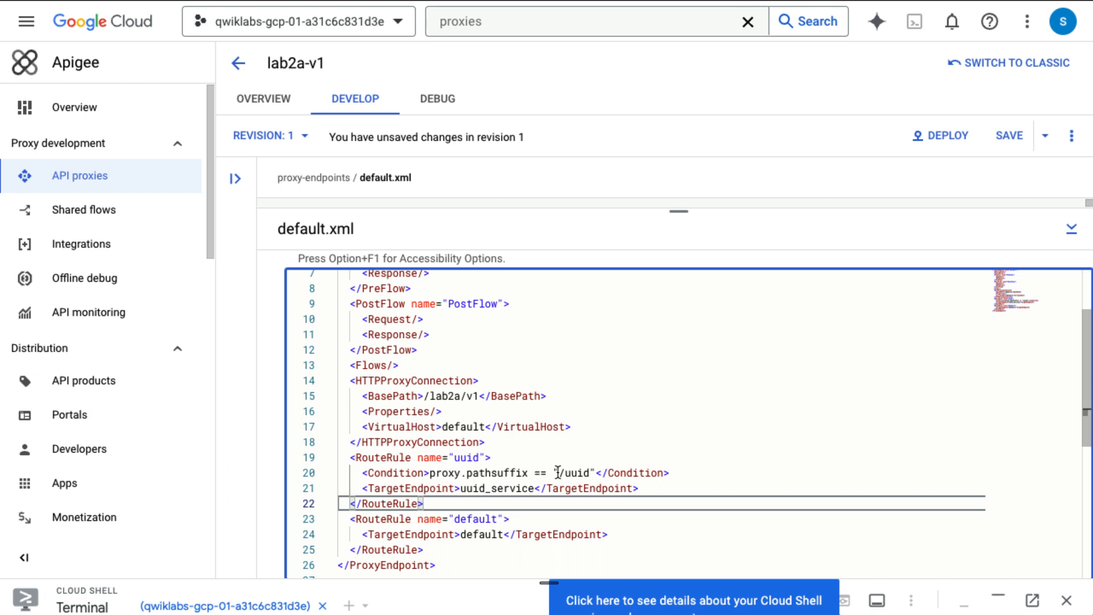
drag(558, 472, 589, 473)
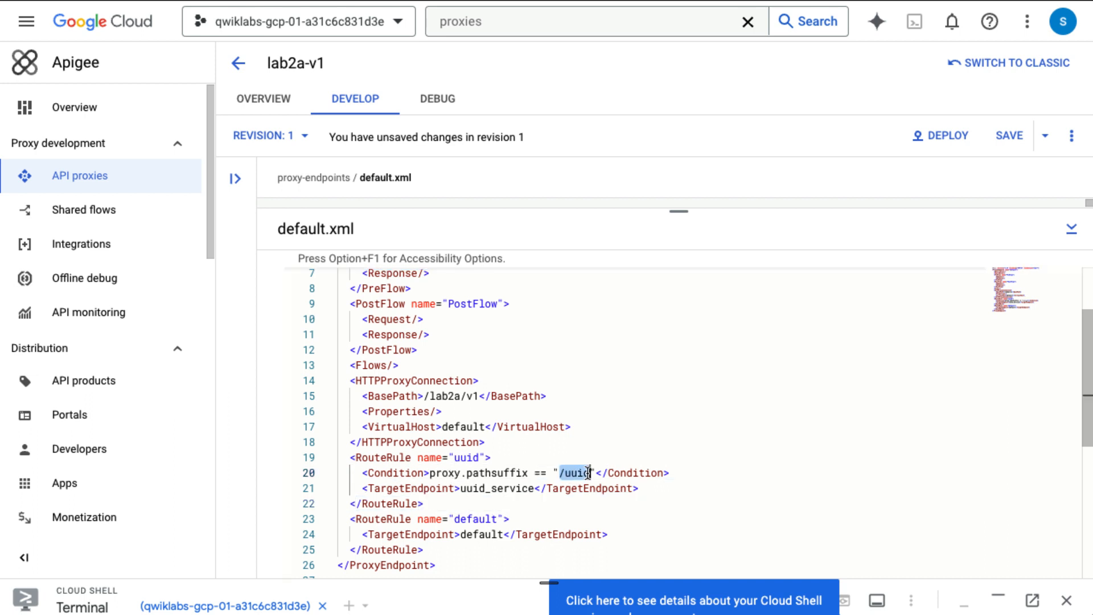
click(566, 473)
drag(461, 488, 536, 489)
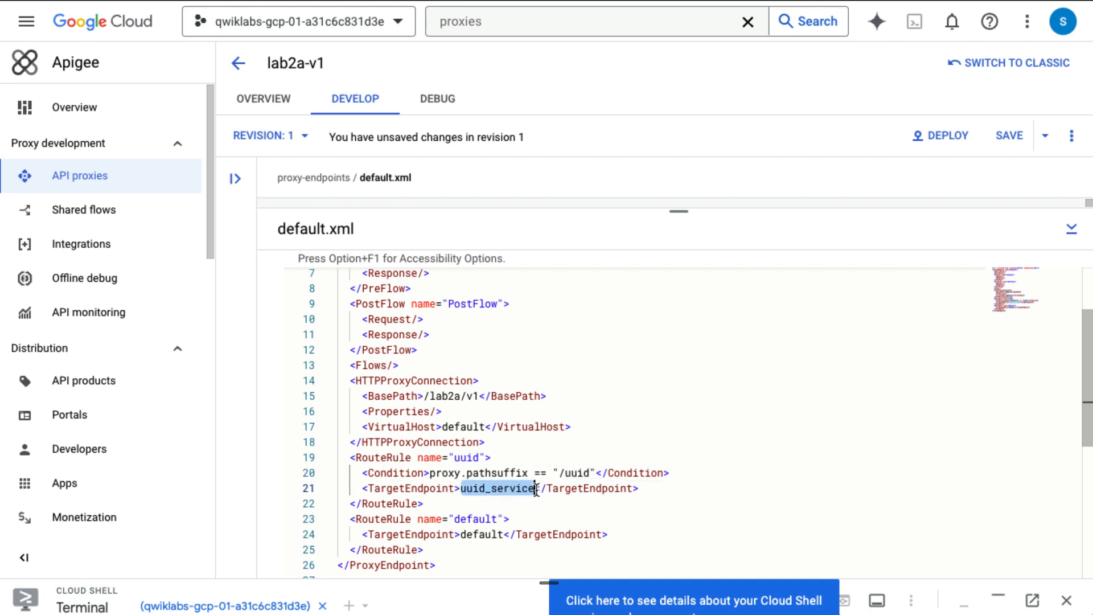
click(467, 536)
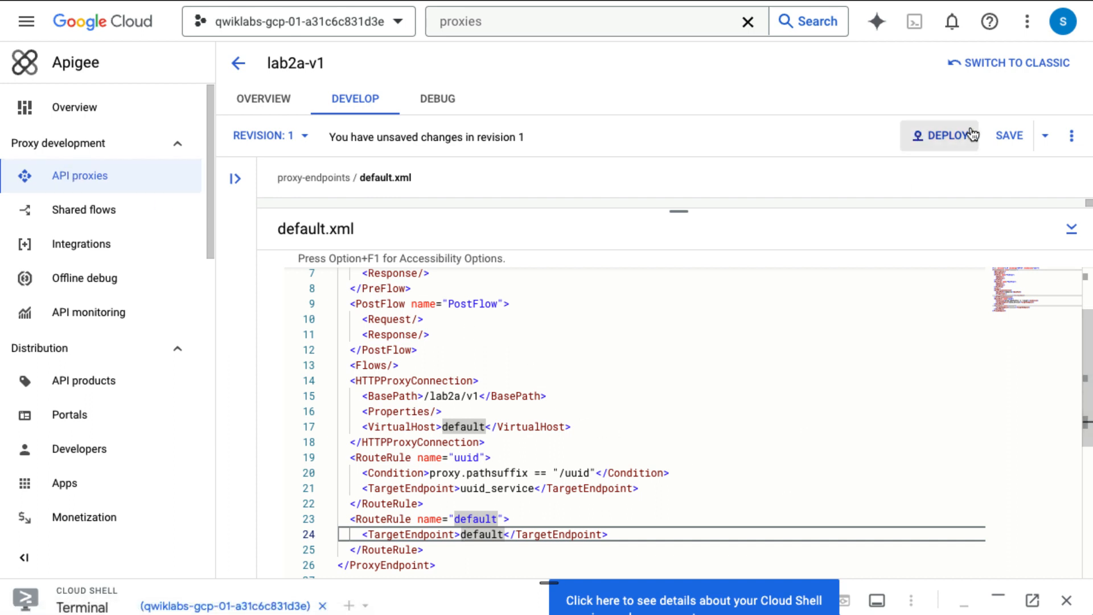
Step: Save revision 1 of lab2a-v1 and deploy it to the eval environment
click(1010, 145)
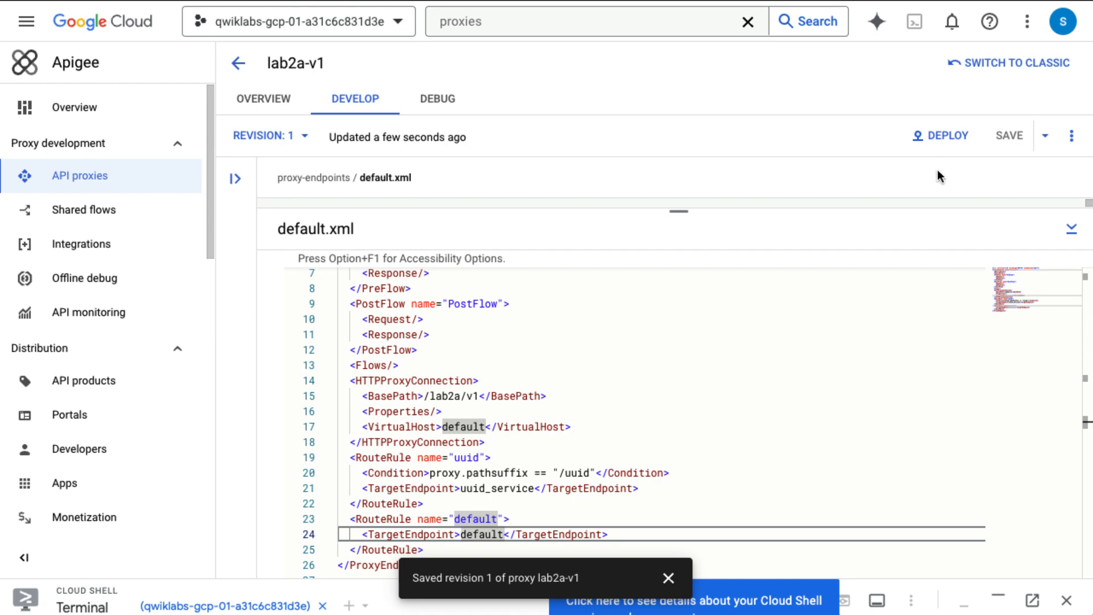
click(942, 142)
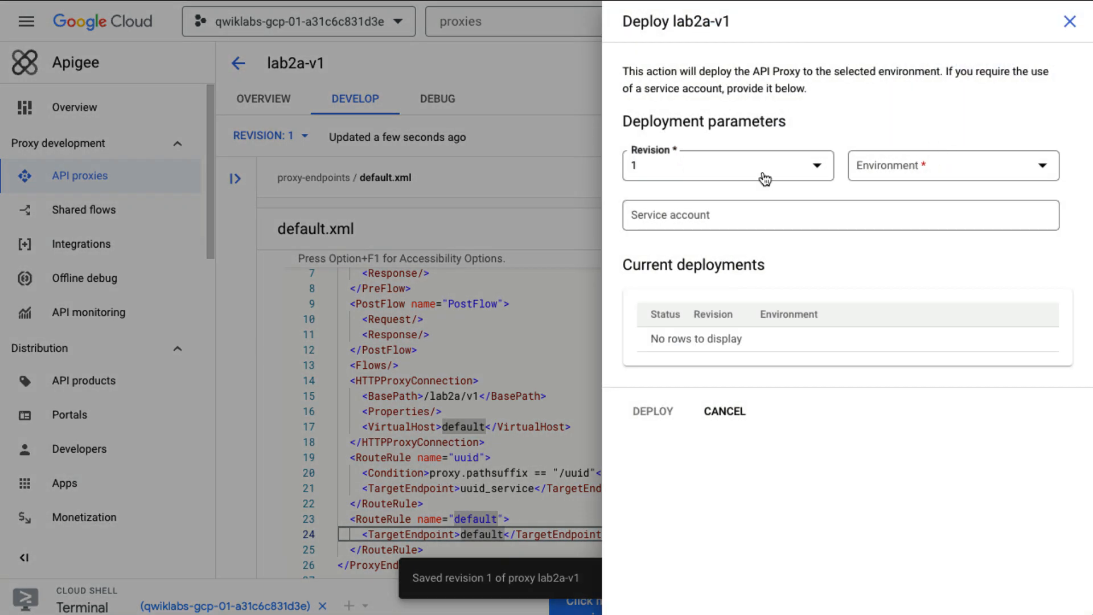
click(940, 165)
click(886, 232)
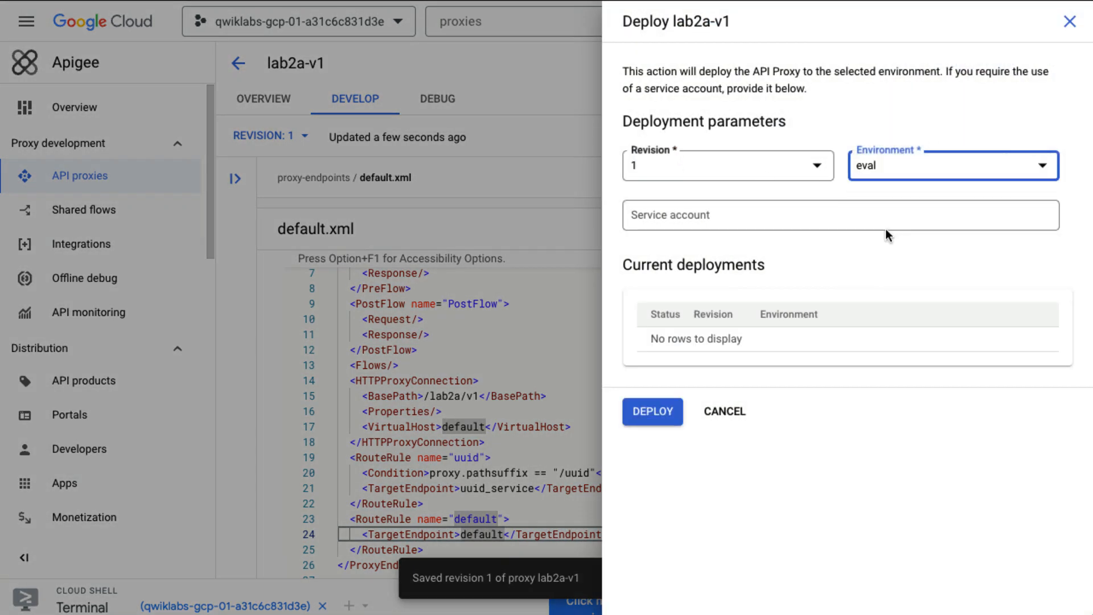
click(653, 413)
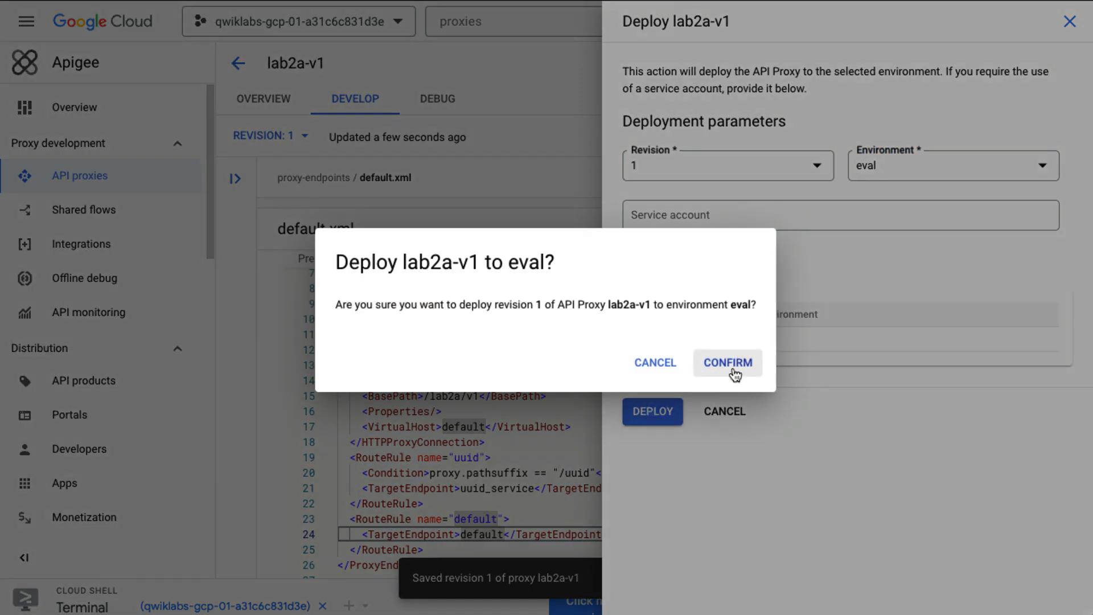
click(733, 371)
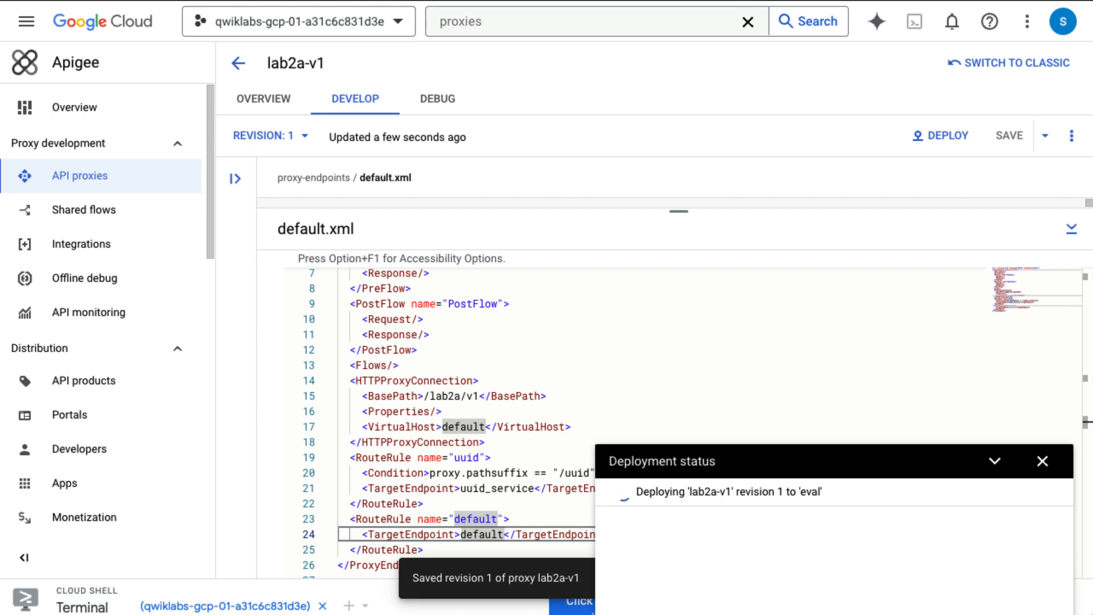
Step: Return to the lab2a-v1 overview, close the status notices, and enlarge the Cloud Shell terminal
click(262, 102)
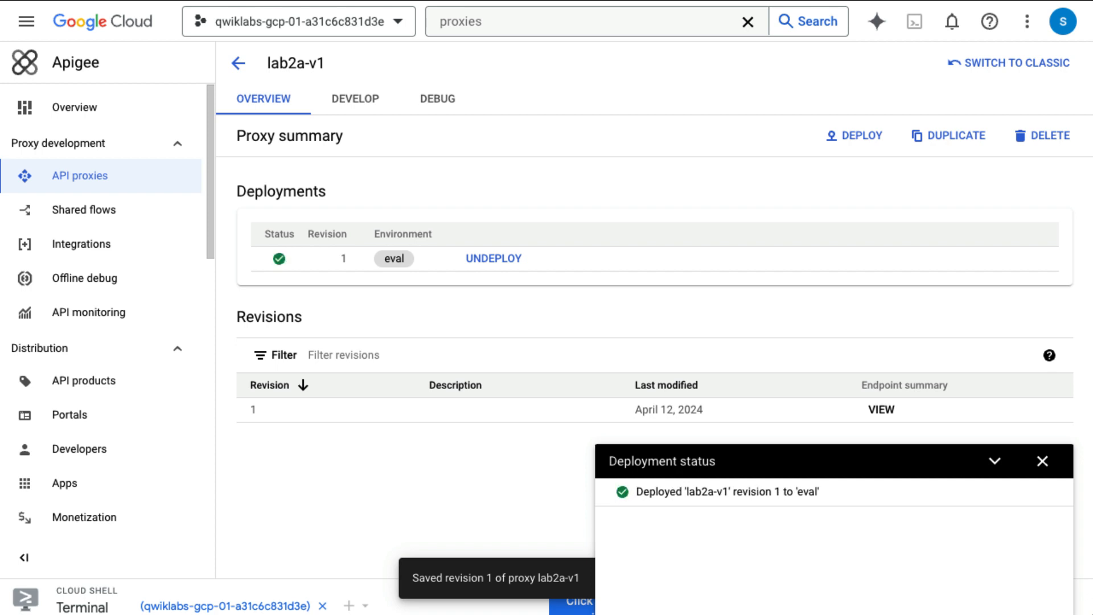
click(1043, 461)
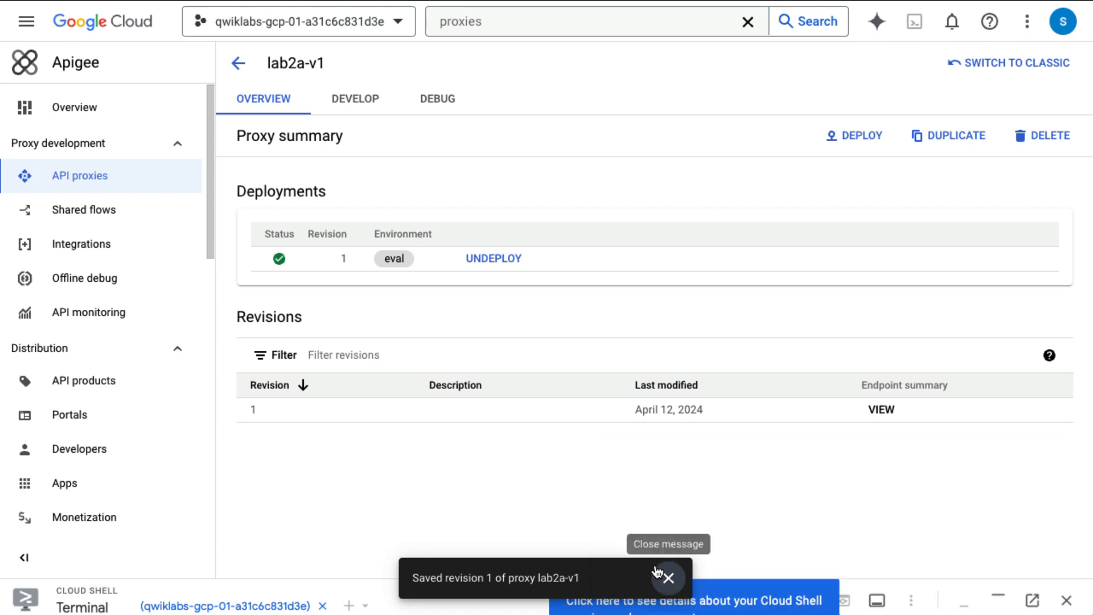
click(667, 578)
drag(542, 579, 581, 176)
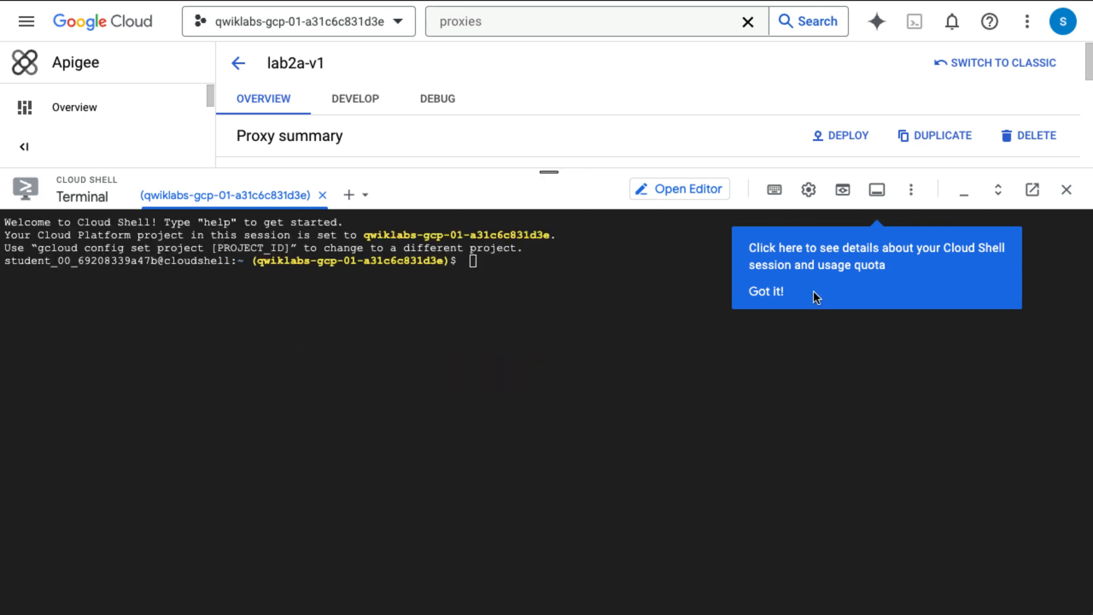
Step: Run the curl GET for /lab2a/v1/categories in Cloud Shell, getting HTTP 200 with category JSON
click(774, 291)
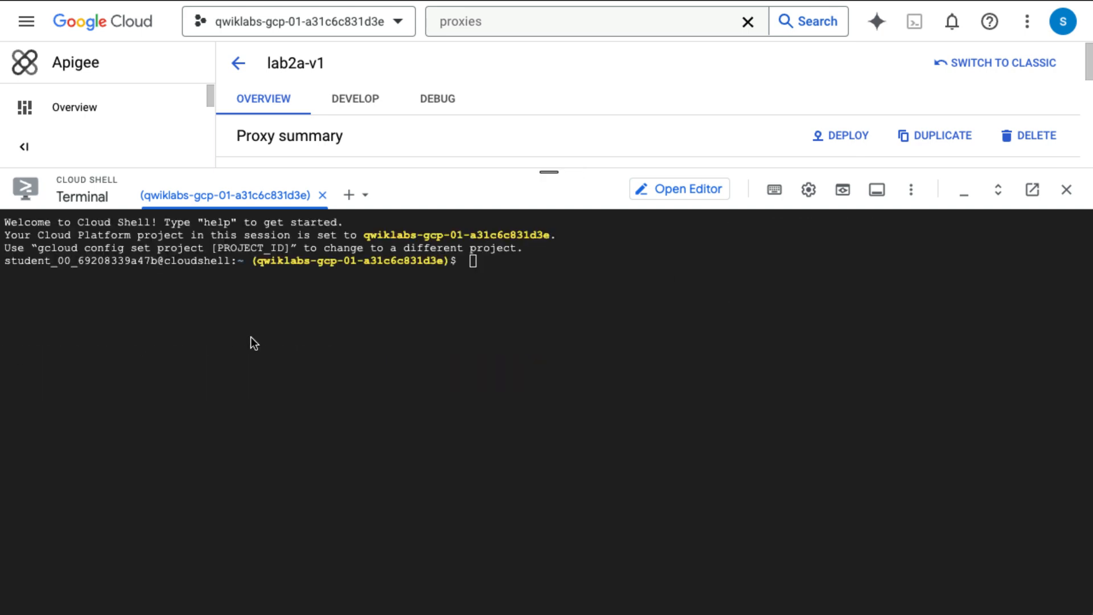
click(377, 281)
text(curl -i -X GET "https://api-test-${GOOGLE_CLOUD_PROJECT}.apiservices.dev/lab2a/v1/categories")
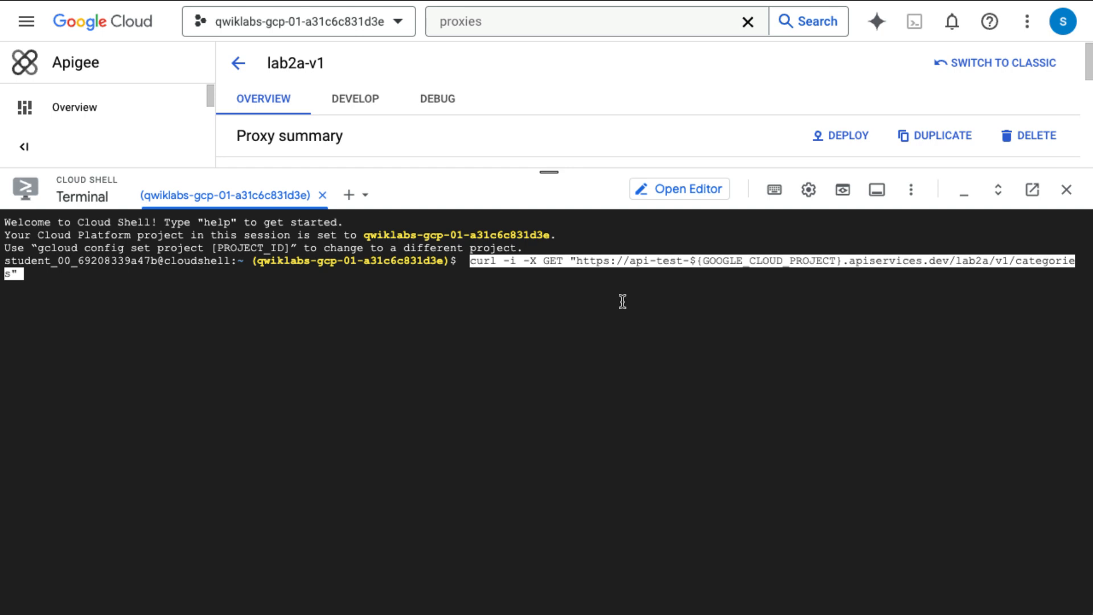
key(Return)
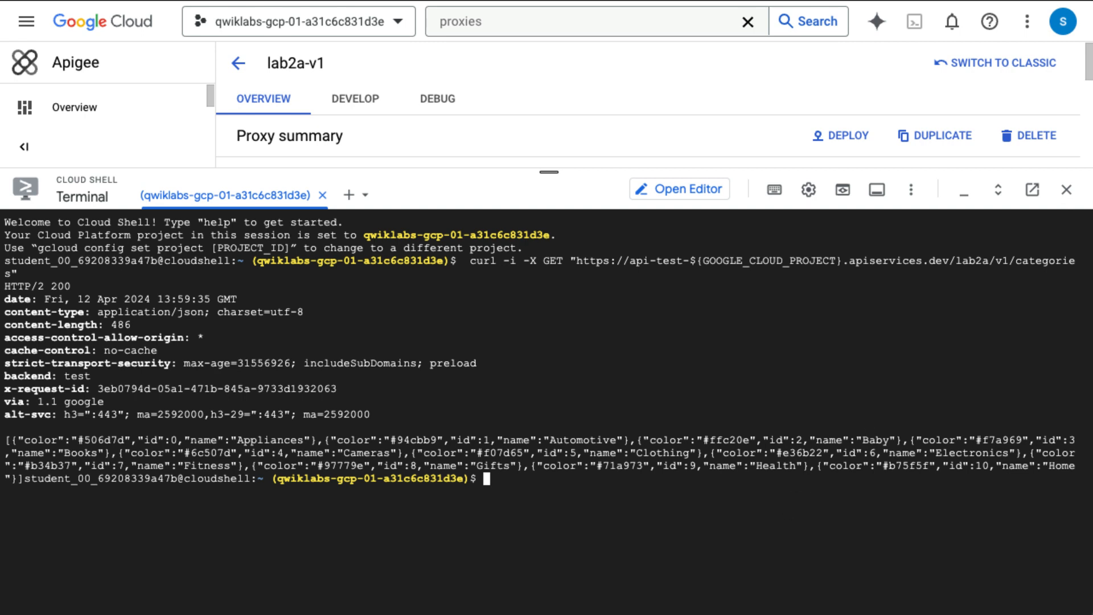
double_click(658, 526)
click(658, 525)
Step: Send the curl GET to /lab2a/v1/uuid, which returns 404, and open the proxy's Debug view
click(249, 483)
text(curl -i -X GET "https://api-test-${GOOGLE_CLOUD_PROJECT}.apiservices.dev/lab2a/v1/uuid")
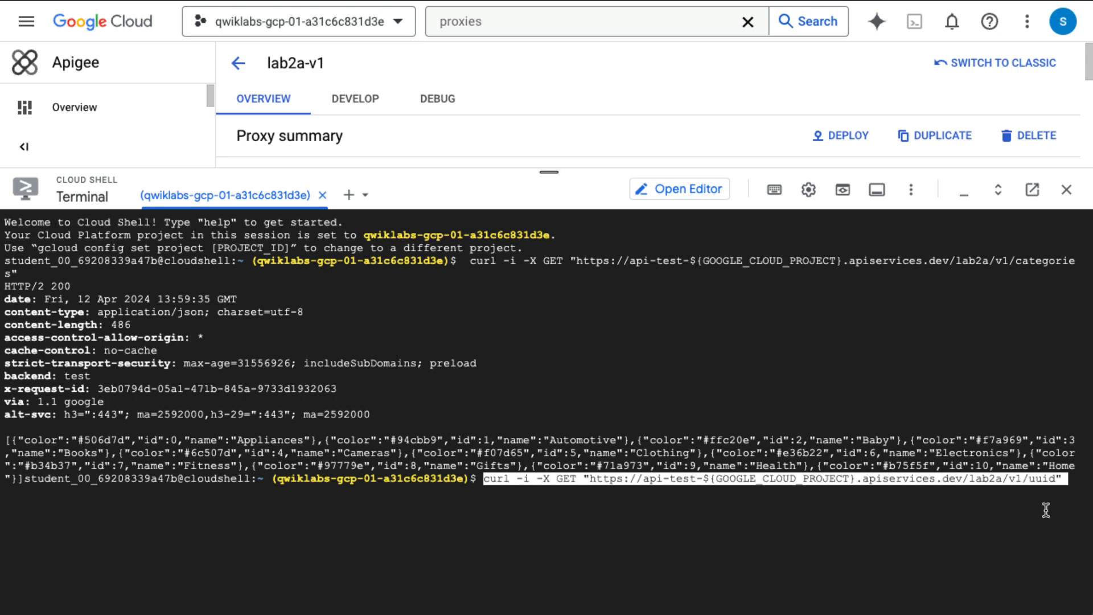
key(Return)
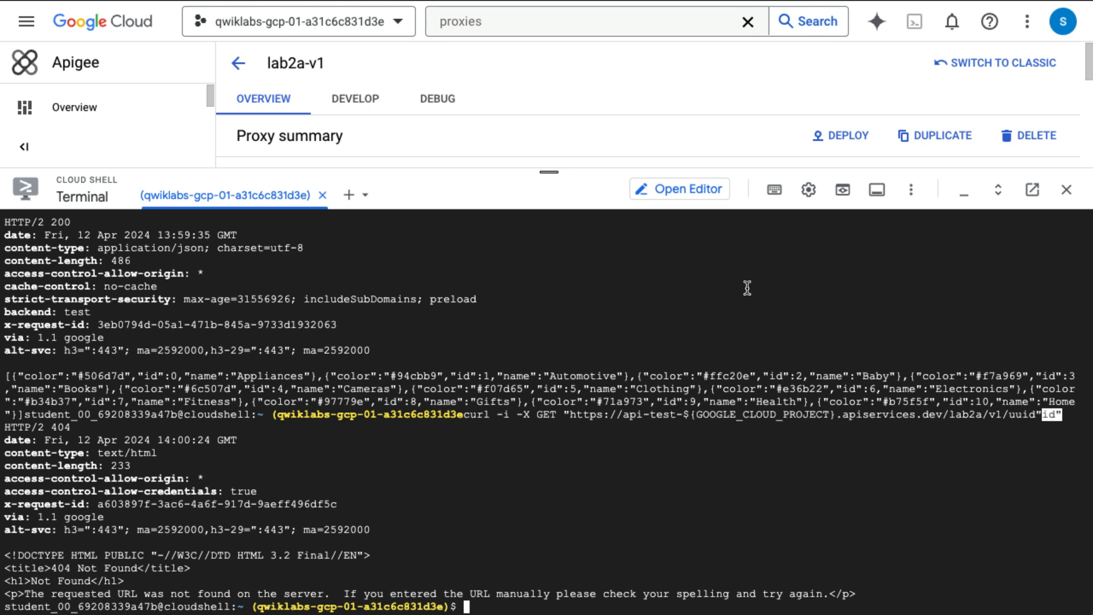
drag(549, 175, 548, 582)
click(444, 109)
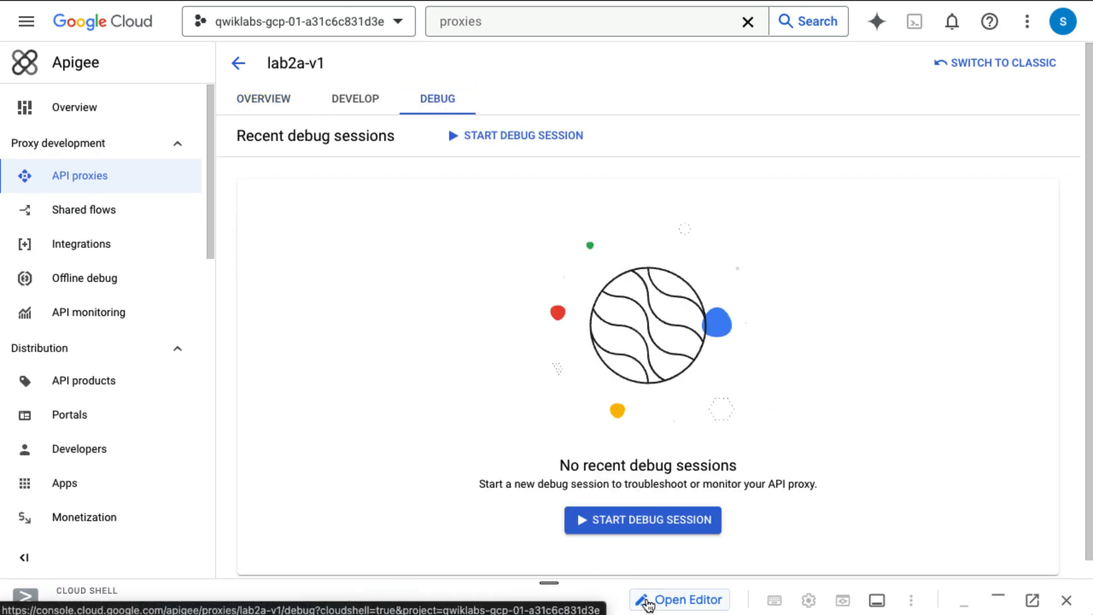
Step: Start a new debug session on environment eval, revision 1
click(652, 528)
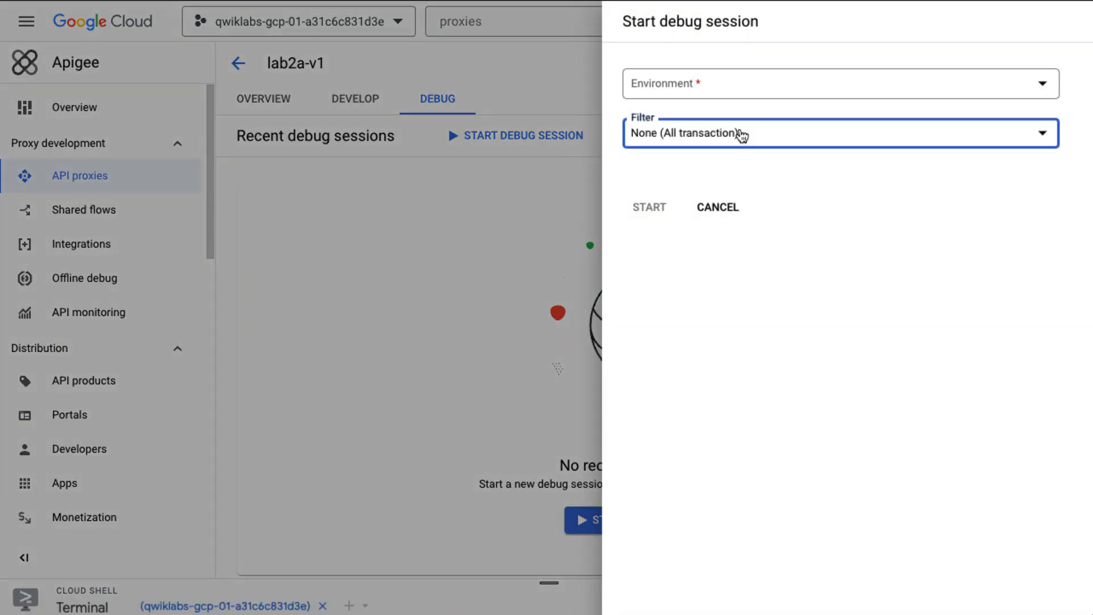
click(739, 133)
click(734, 90)
click(735, 90)
click(732, 109)
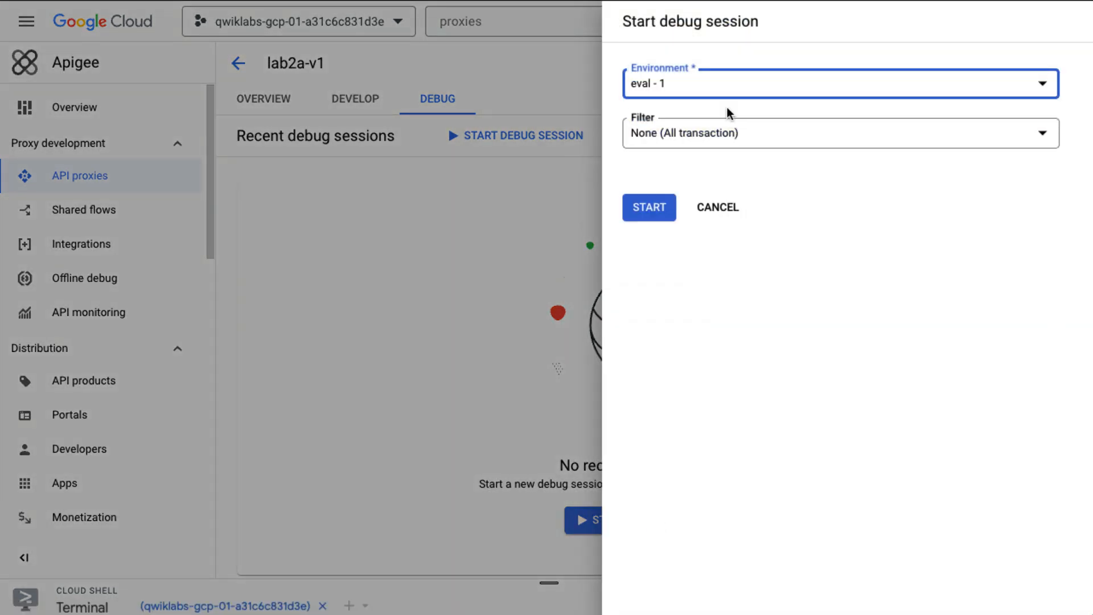
click(649, 207)
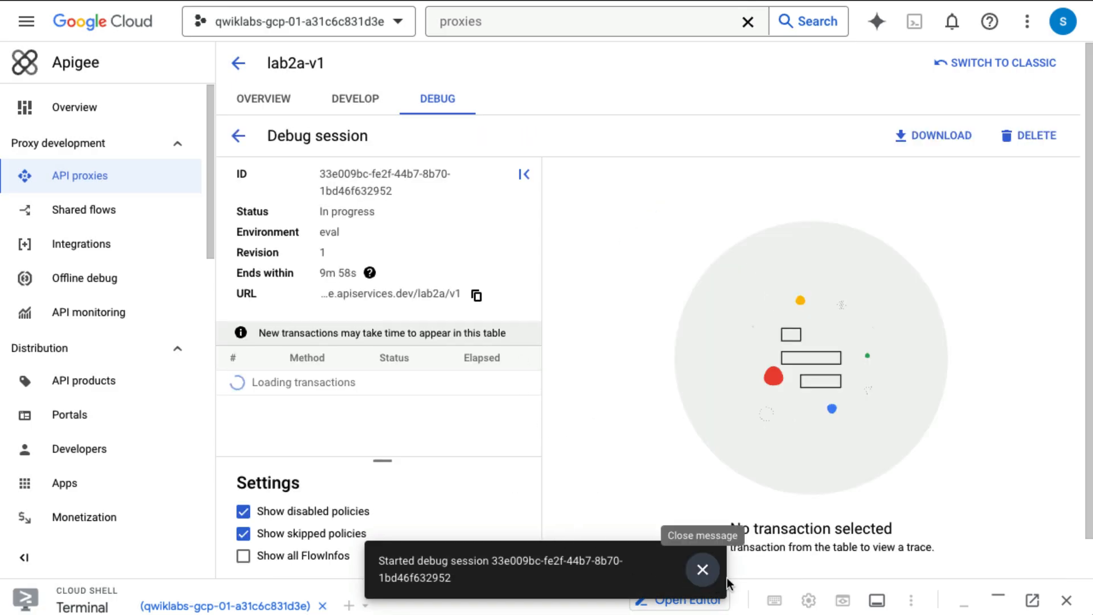
Step: Rerun the /uuid curl request in Cloud Shell so the session captures the GET 404
click(762, 585)
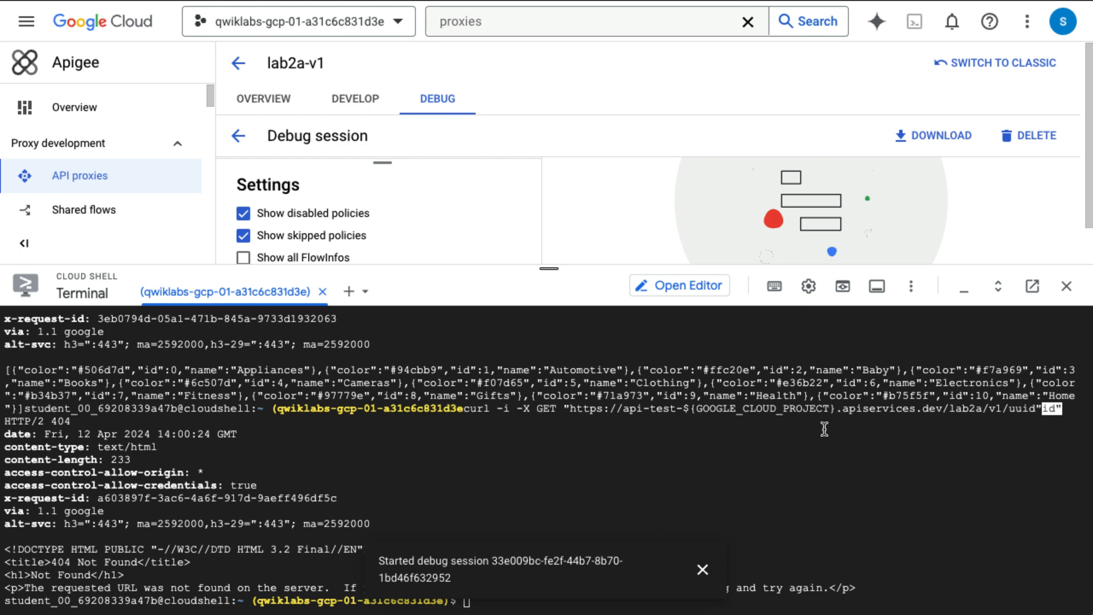
key(Up)
key(Return)
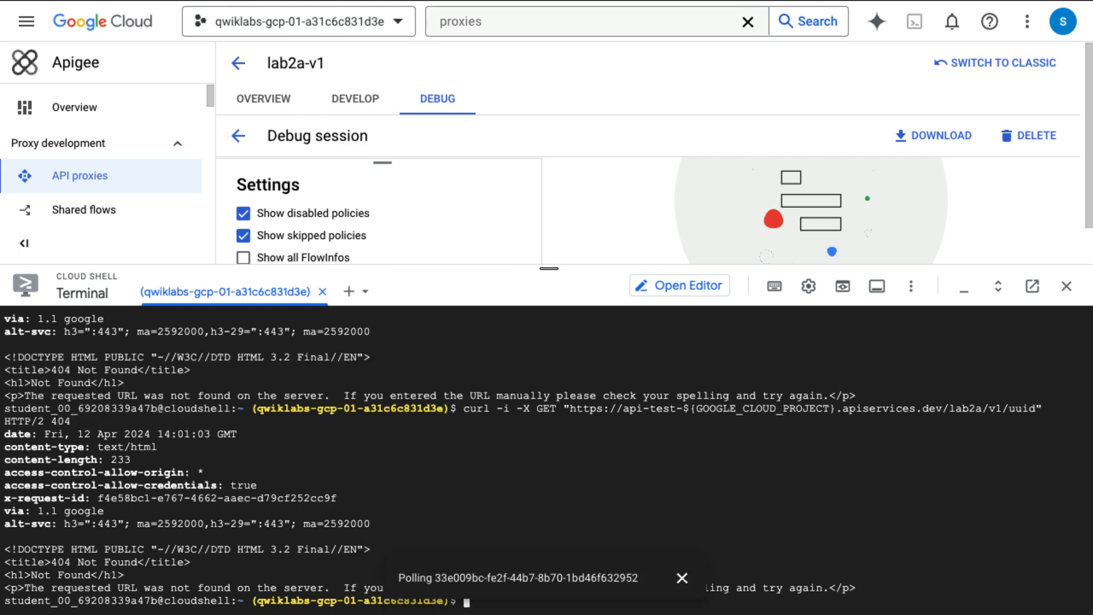
drag(549, 268, 549, 578)
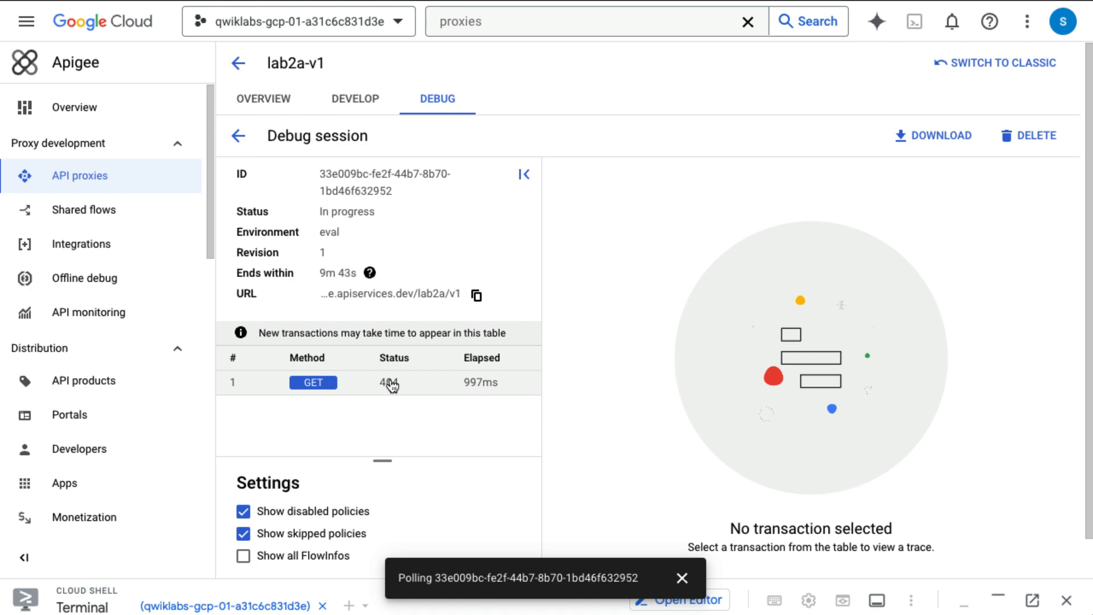
Step: Open the GET 404 transaction's trace in a widened view and show the Request phase details
click(391, 386)
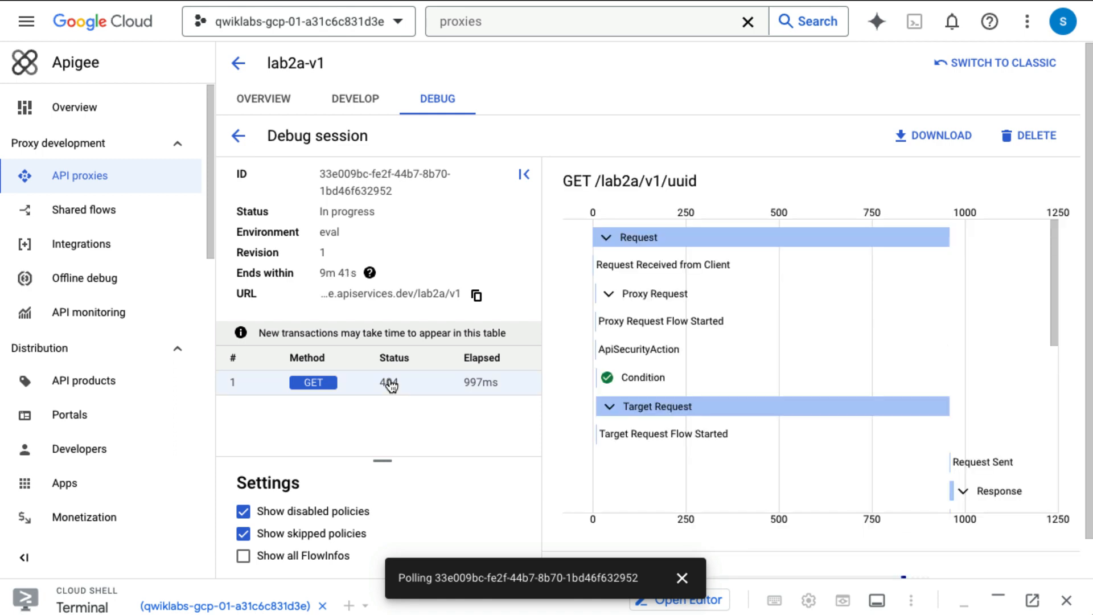
click(524, 177)
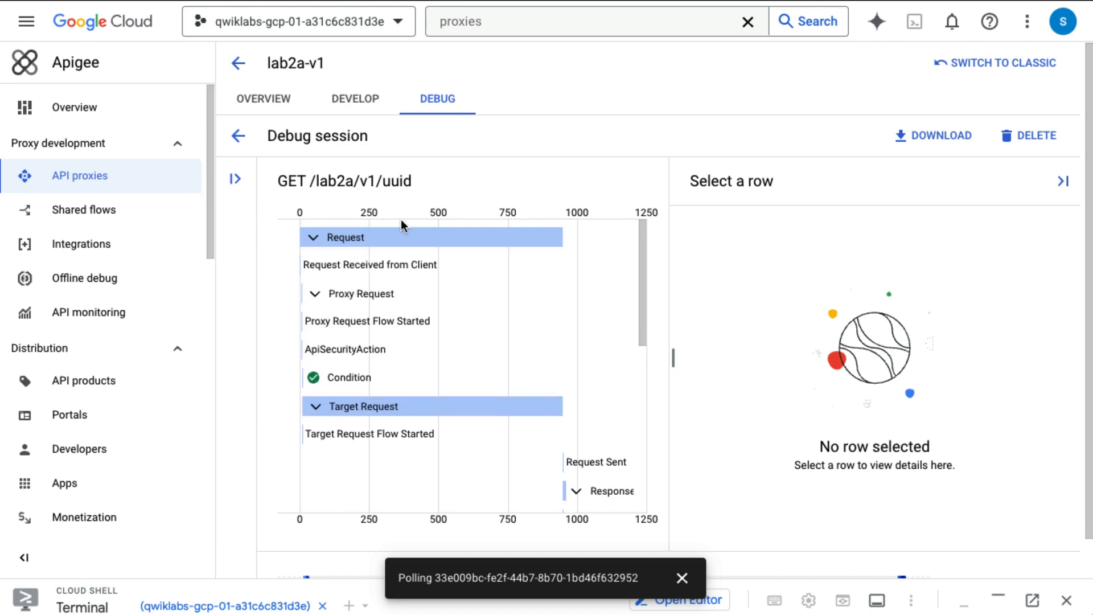
click(405, 238)
scroll(634, 528, down, 1)
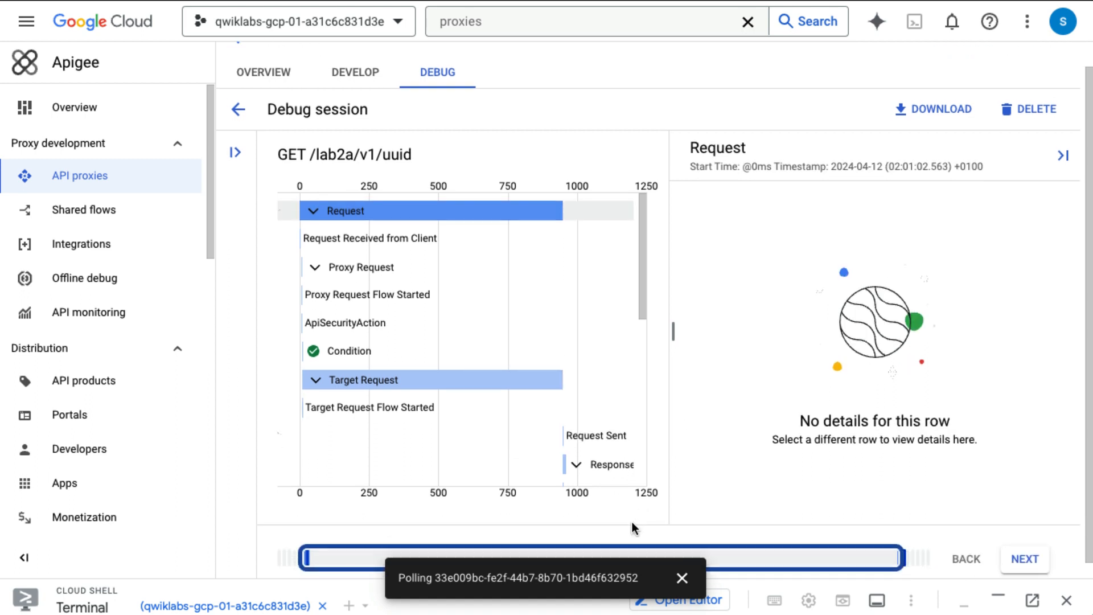
click(682, 578)
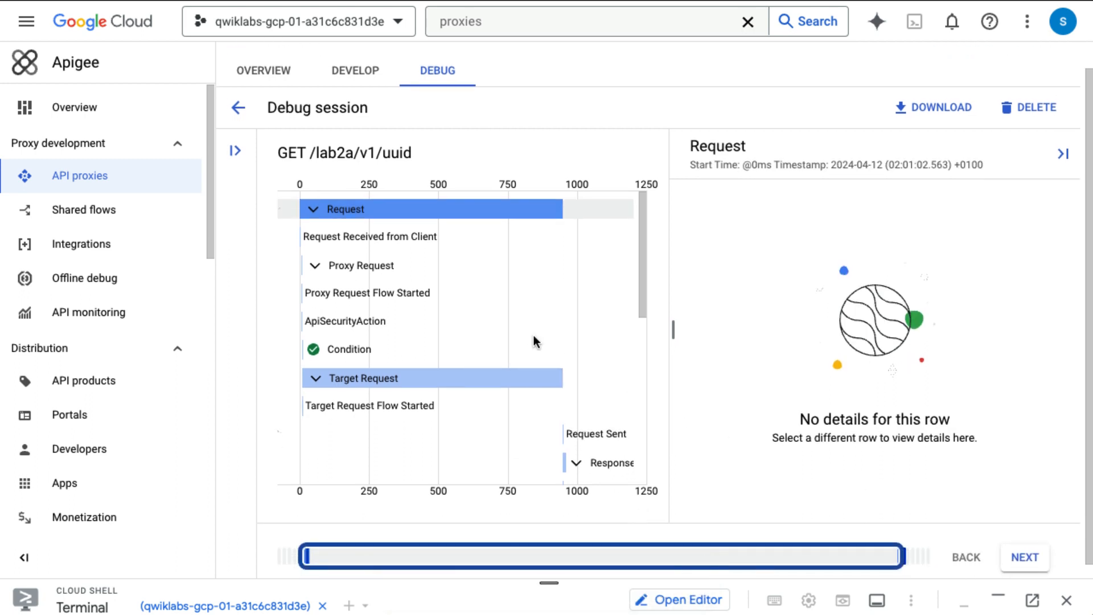
Step: Step to Request Received from Client and review its details down to Method GET, URI /lab2a/v1/uuid
click(1024, 558)
scroll(1020, 375, down, 2)
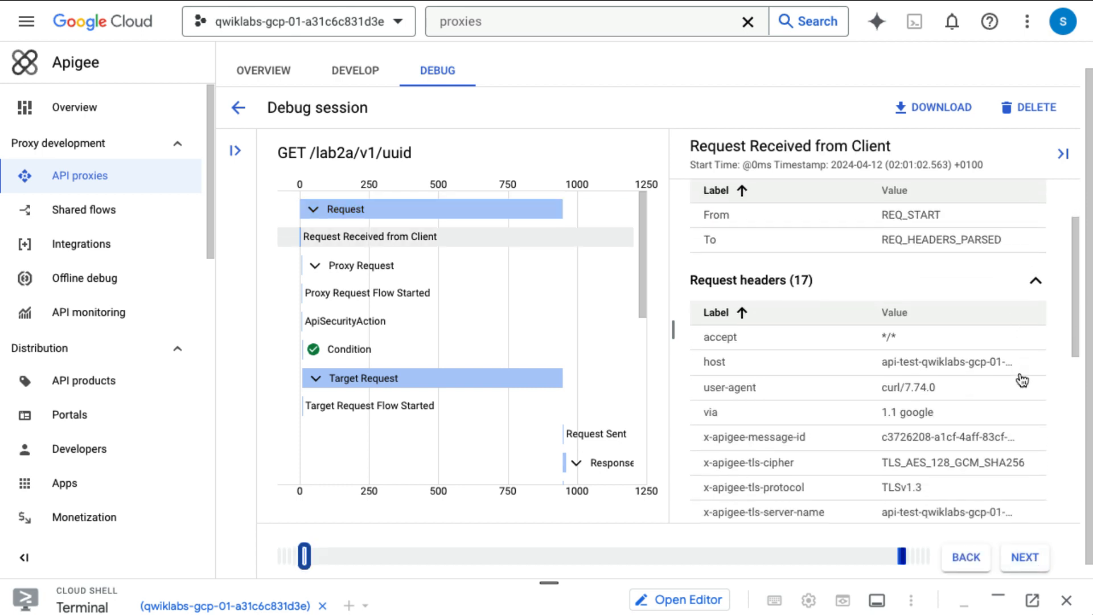
scroll(1021, 375, down, 1)
scroll(994, 373, right, 1)
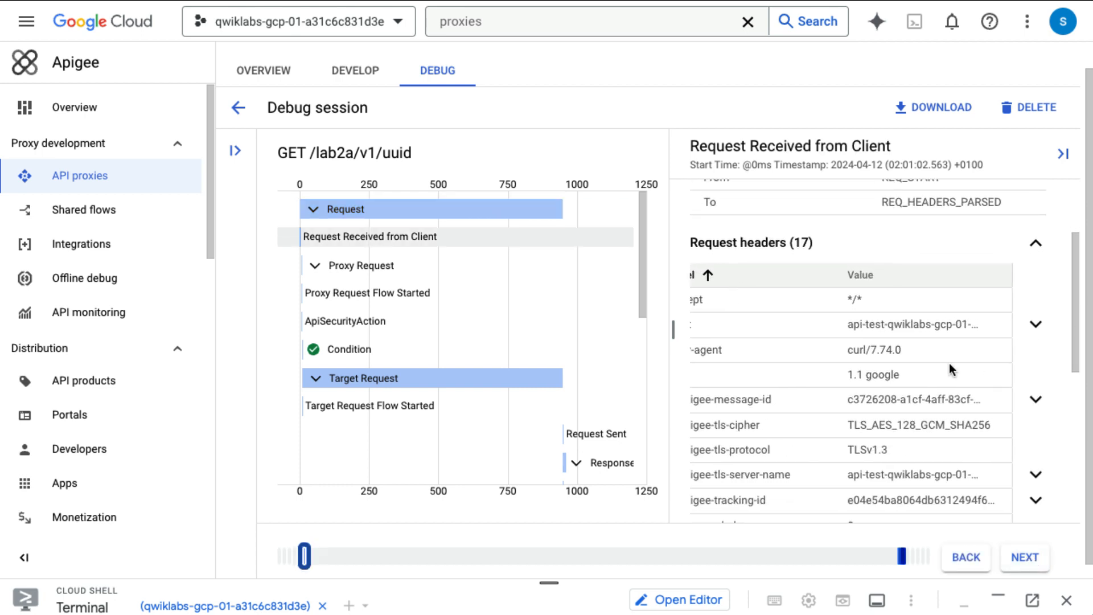
scroll(938, 365, left, 1)
scroll(927, 419, down, 4)
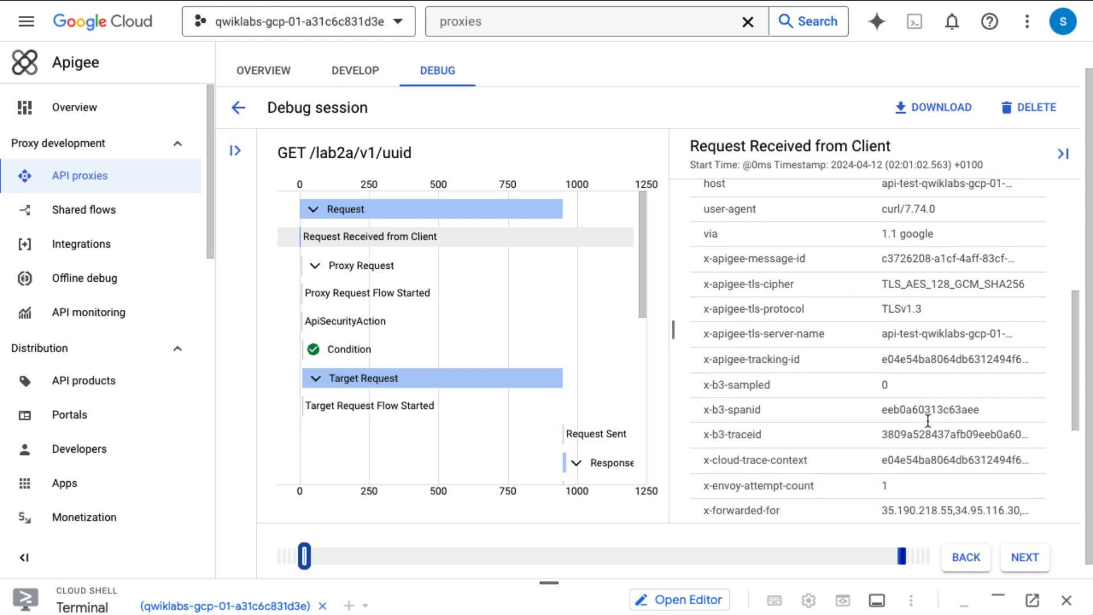
scroll(927, 420, down, 5)
scroll(927, 421, up, 6)
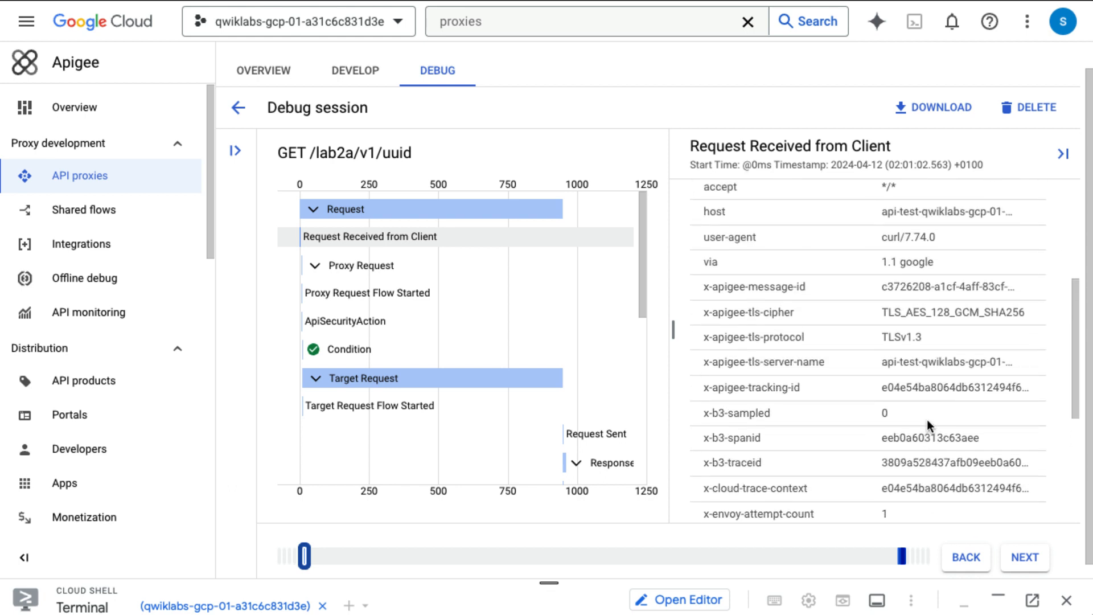
scroll(927, 419, up, 3)
scroll(946, 338, down, 2)
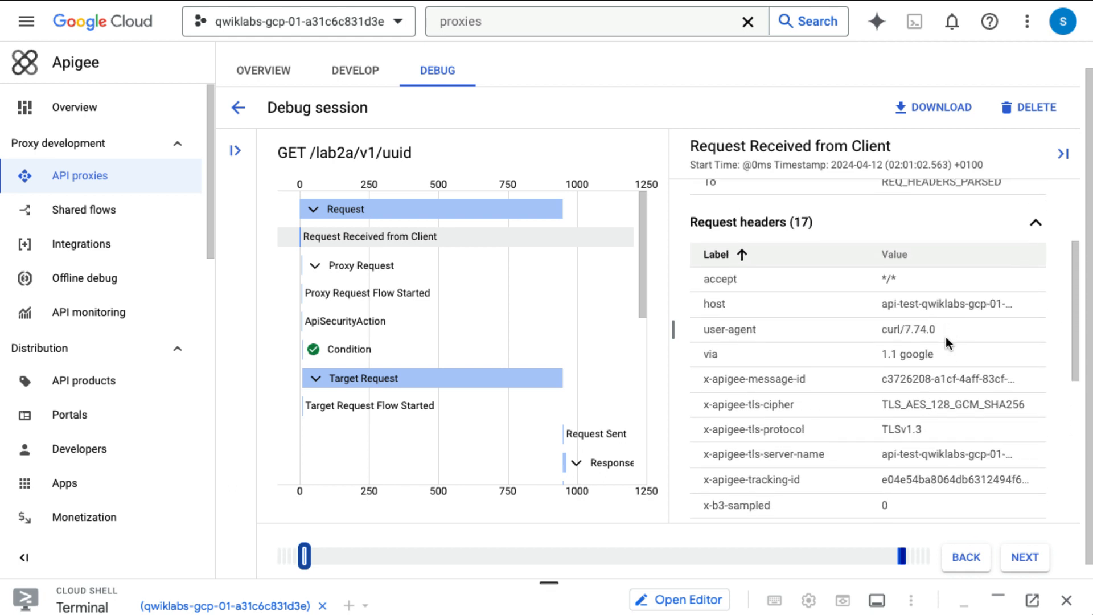
scroll(946, 338, down, 5)
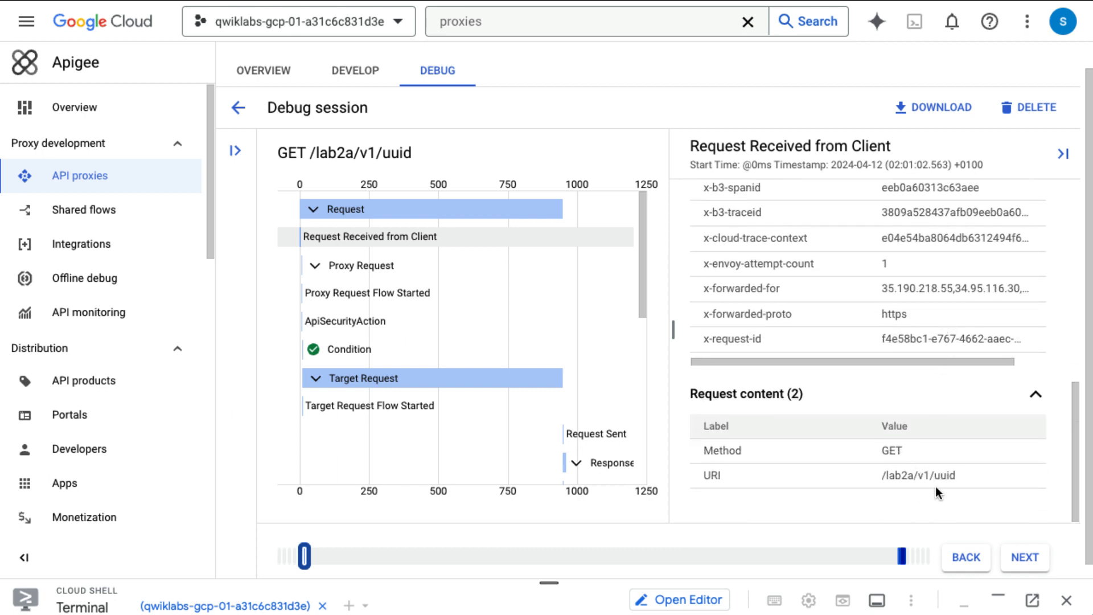
Step: Step the trace through Proxy Request and ApiSecurityAction to the proxy.pathsuffix "/uuid" Condition
click(1024, 560)
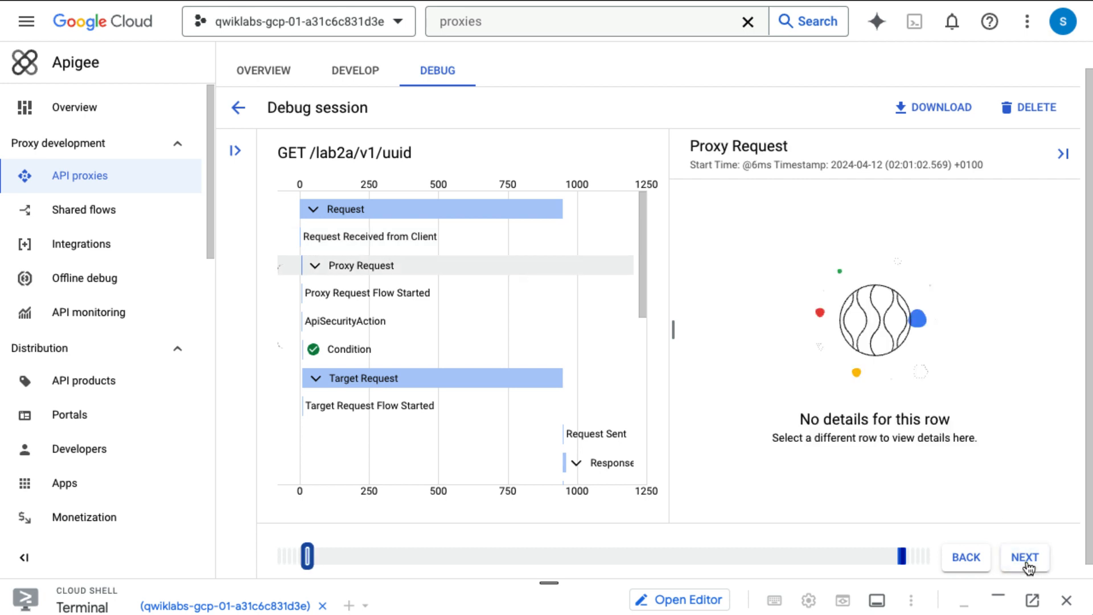
click(1025, 560)
scroll(980, 461, down, 3)
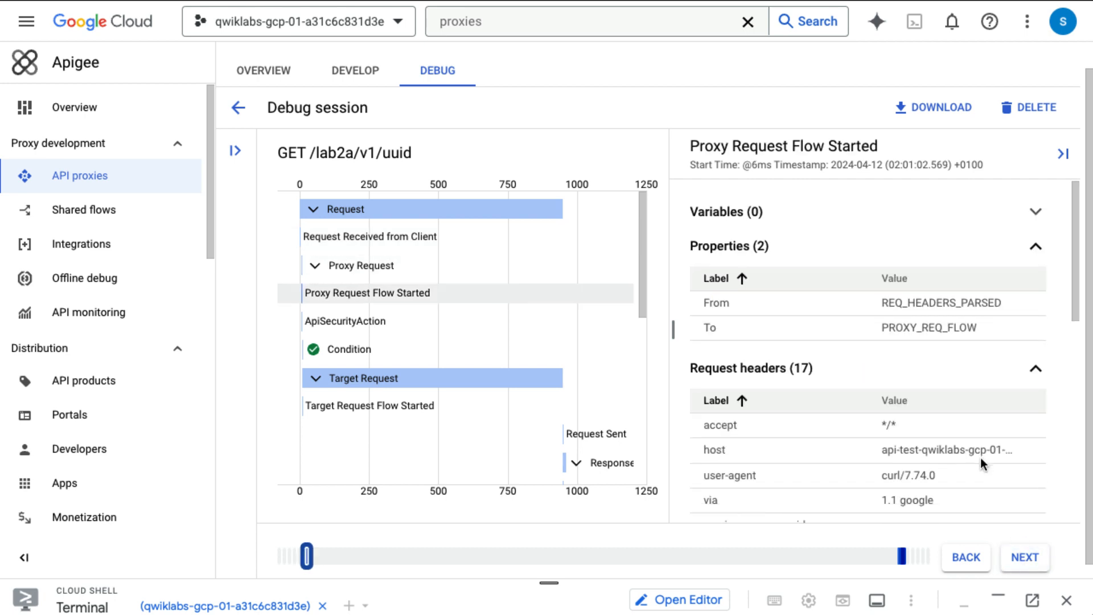
scroll(980, 459, down, 6)
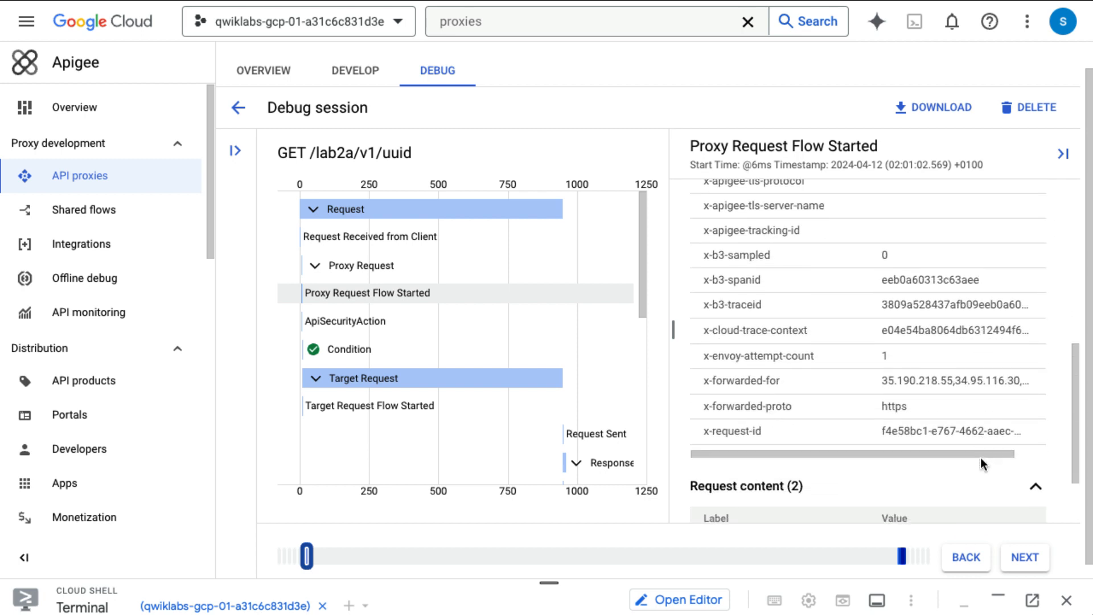
click(1031, 563)
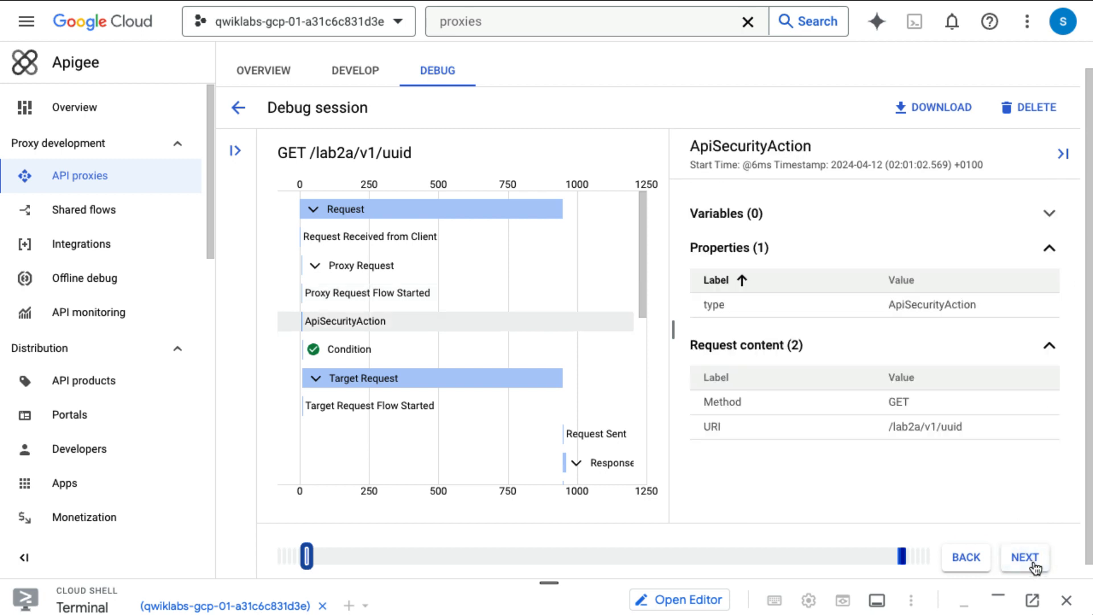
click(1033, 564)
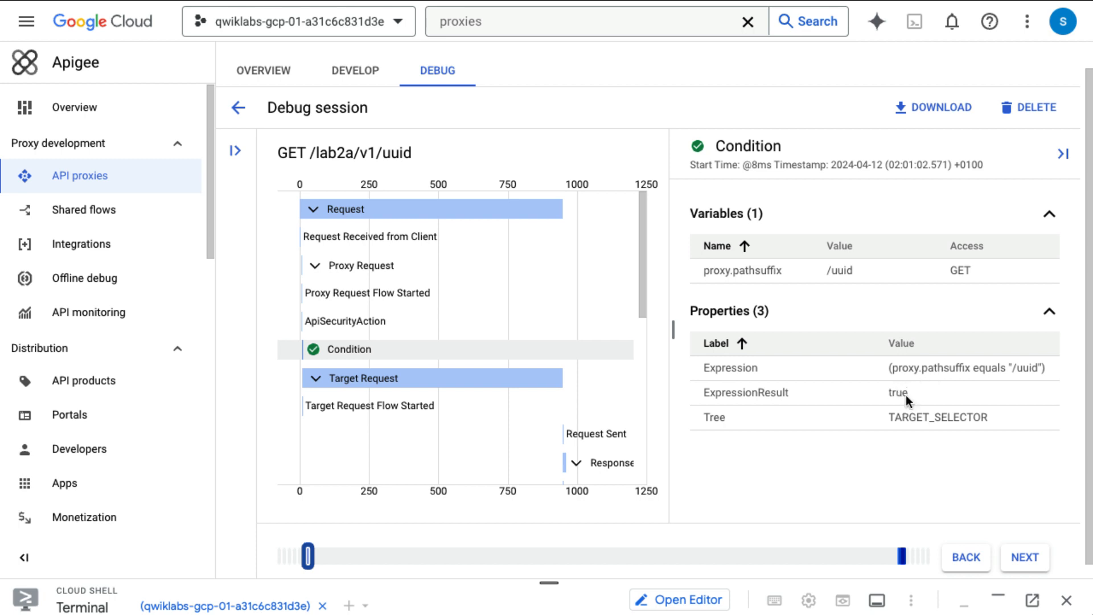
Step: Advance to Target Request Flow Started and review its details
click(1024, 557)
click(1023, 564)
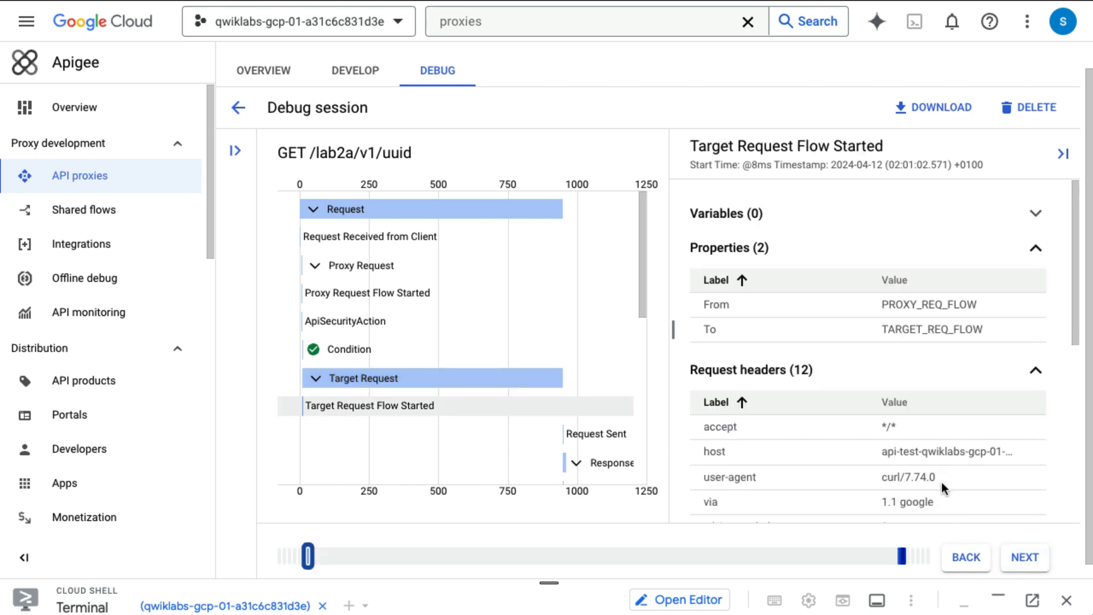
scroll(942, 483, down, 5)
scroll(942, 483, down, 2)
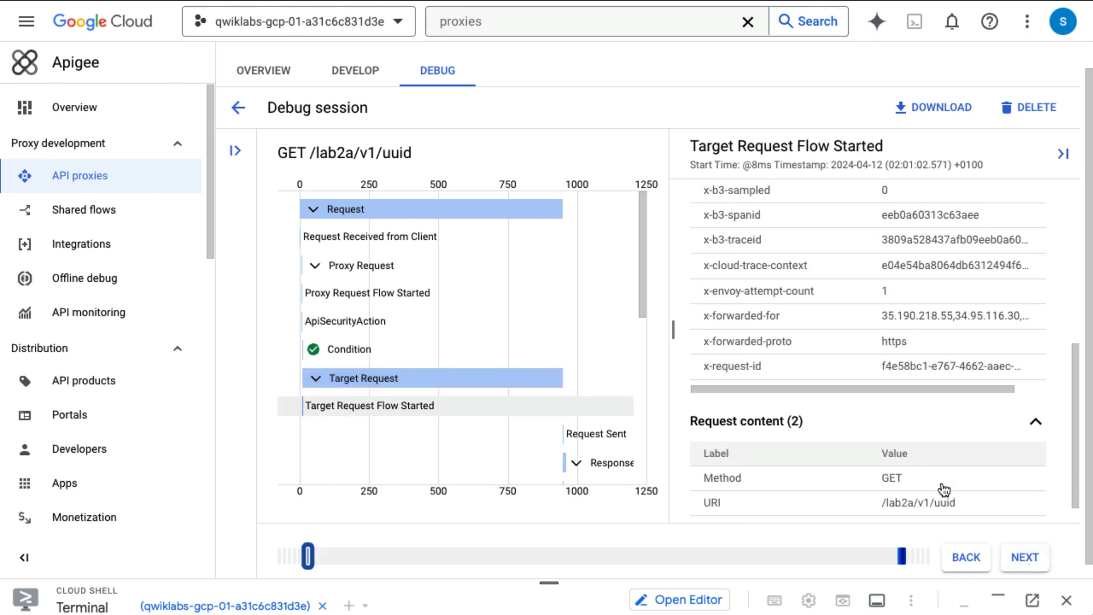
click(1033, 567)
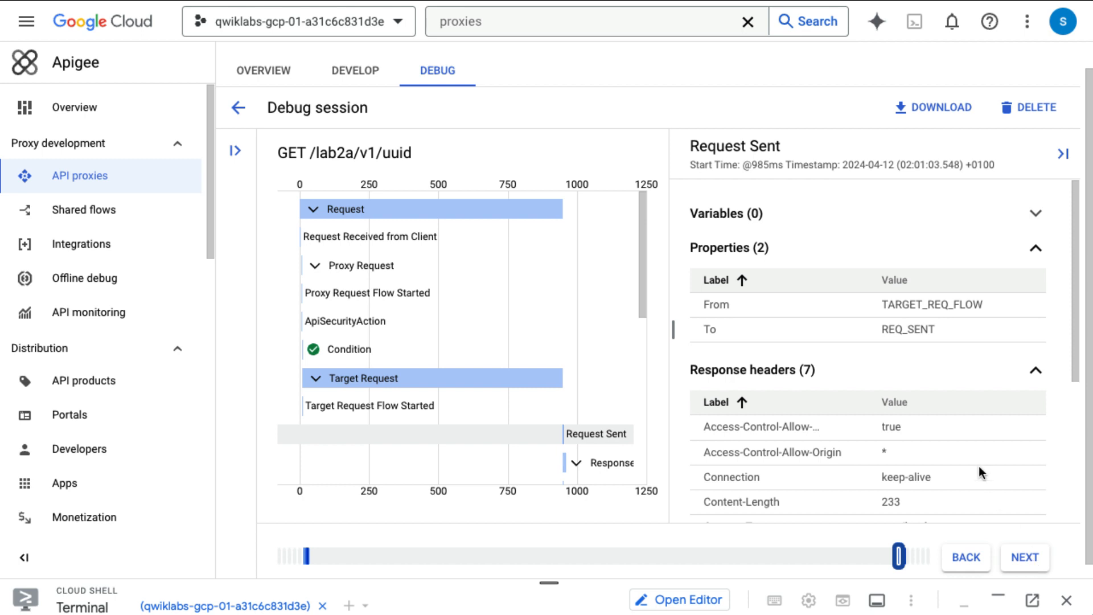
Step: Review Request Sent's response: status 404 NOT FOUND, text/html, server gunicorn/19.9.0
scroll(978, 466, down, 3)
scroll(992, 505, down, 2)
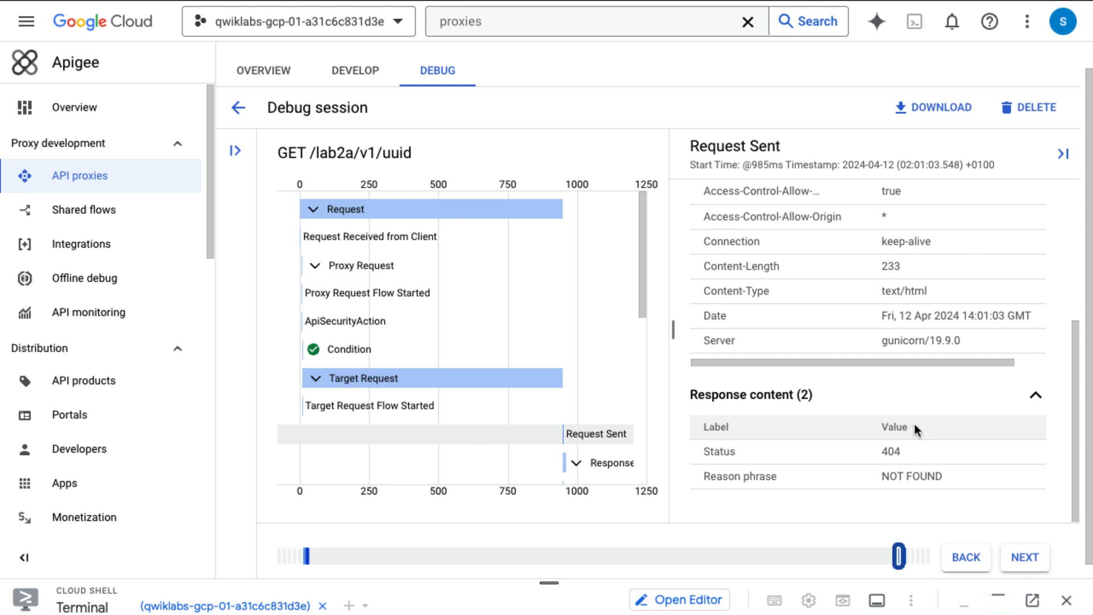
scroll(914, 423, up, 2)
scroll(914, 424, up, 3)
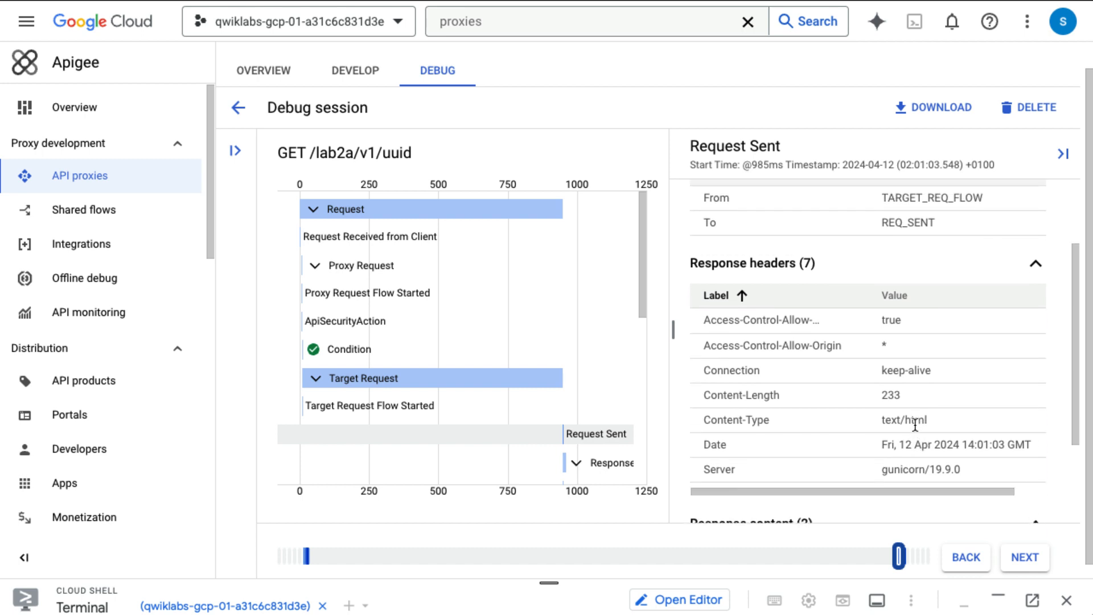
scroll(914, 424, up, 1)
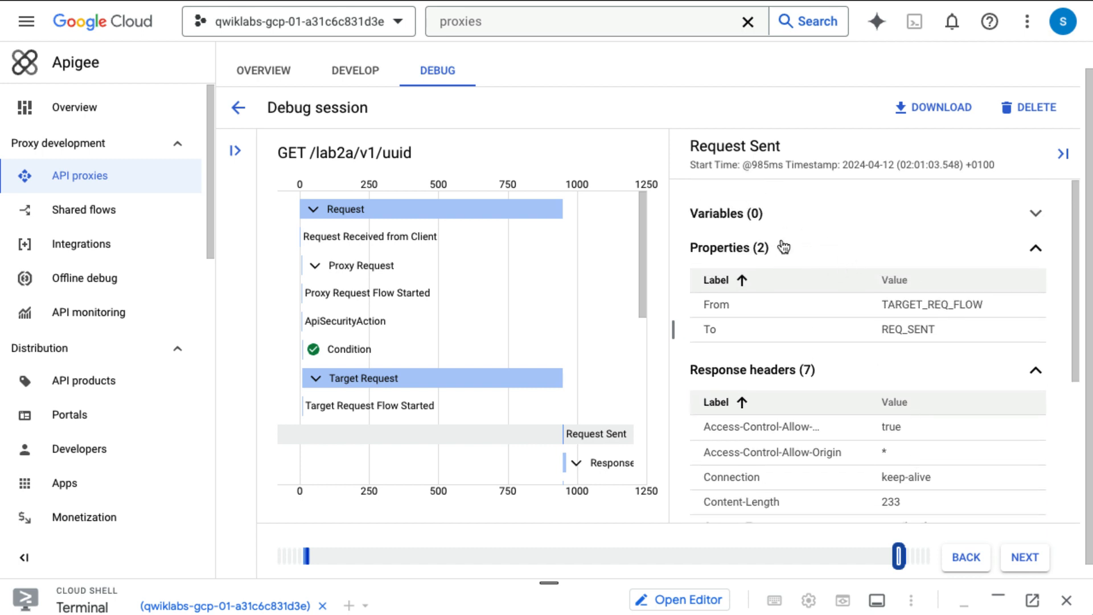
scroll(897, 401, down, 8)
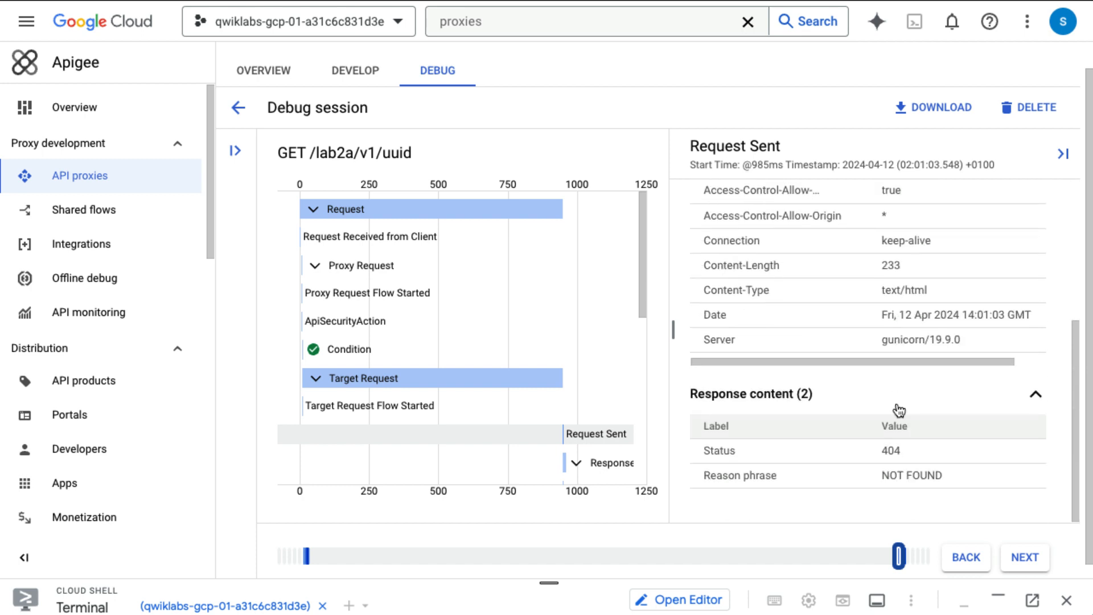
click(1028, 546)
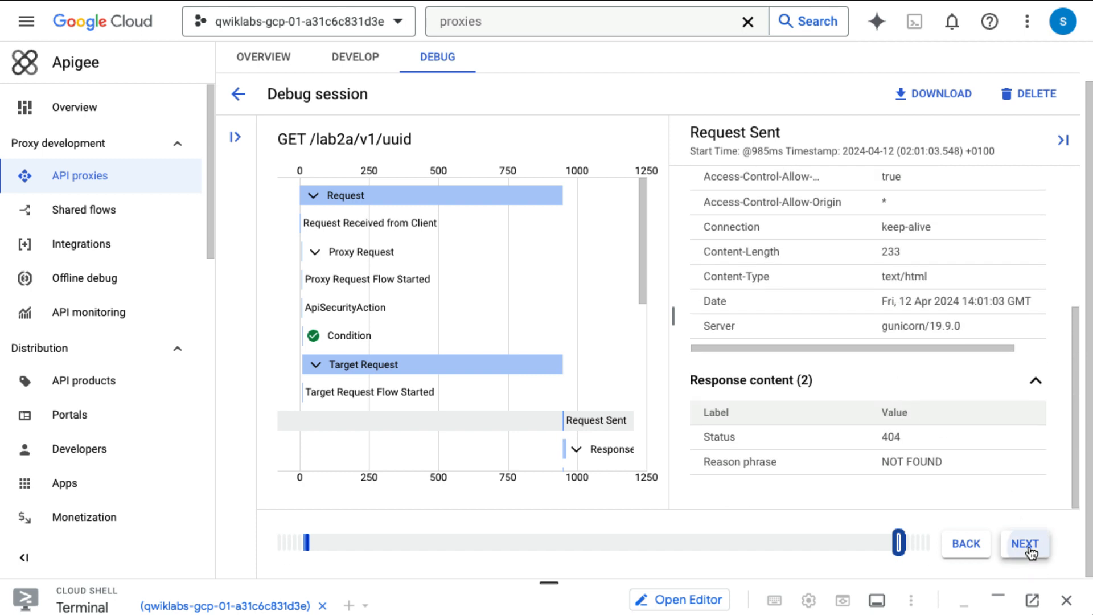
Step: Step the trace through Response Start and Target Response to the Error step
click(1030, 551)
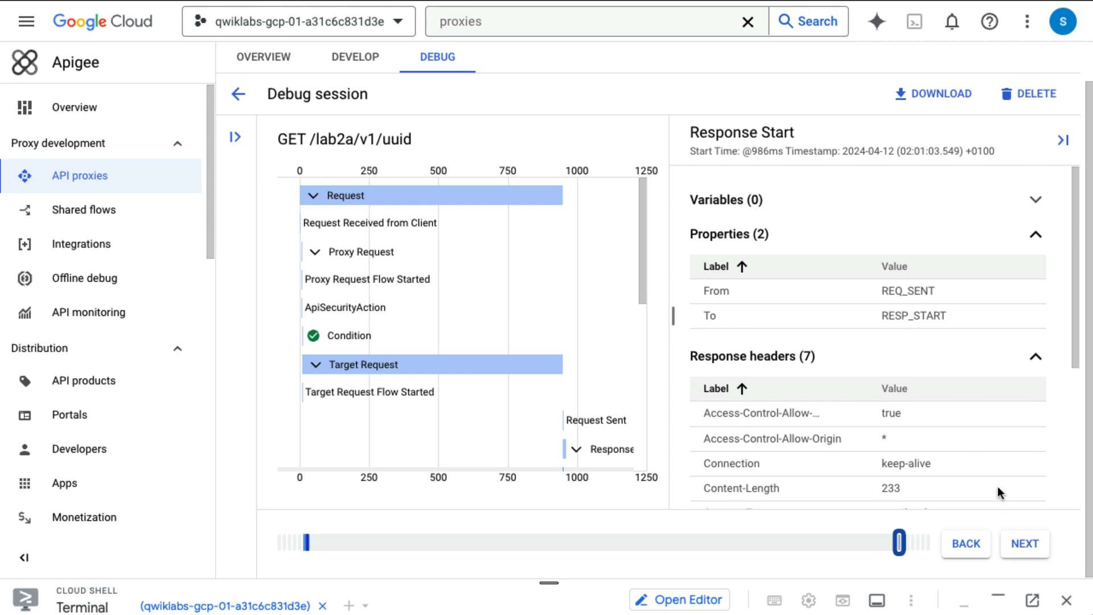
scroll(990, 474, down, 1)
scroll(990, 472, down, 4)
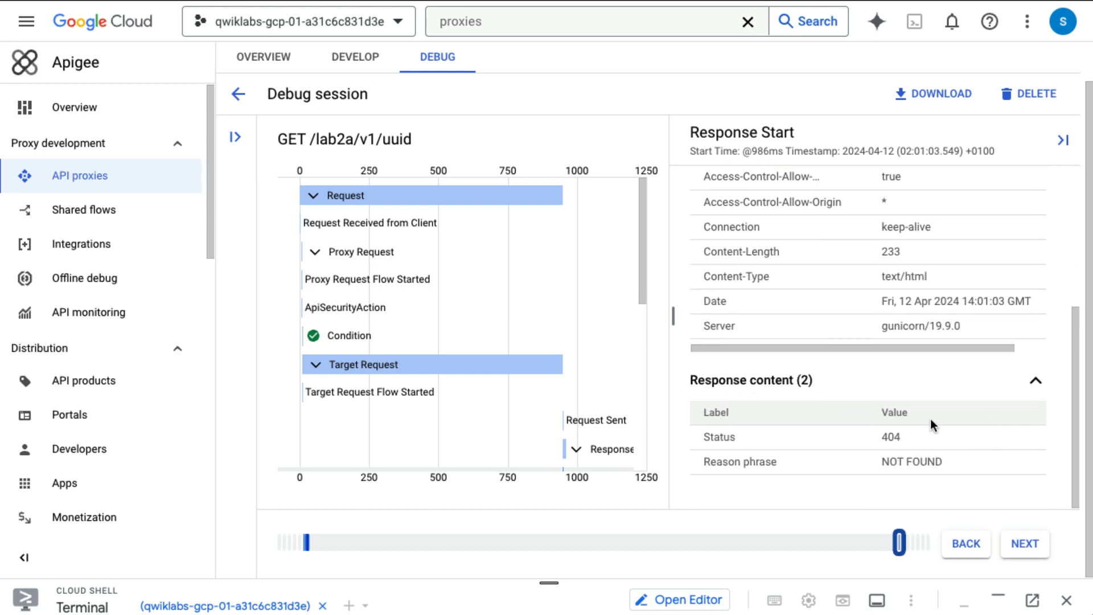
click(1025, 551)
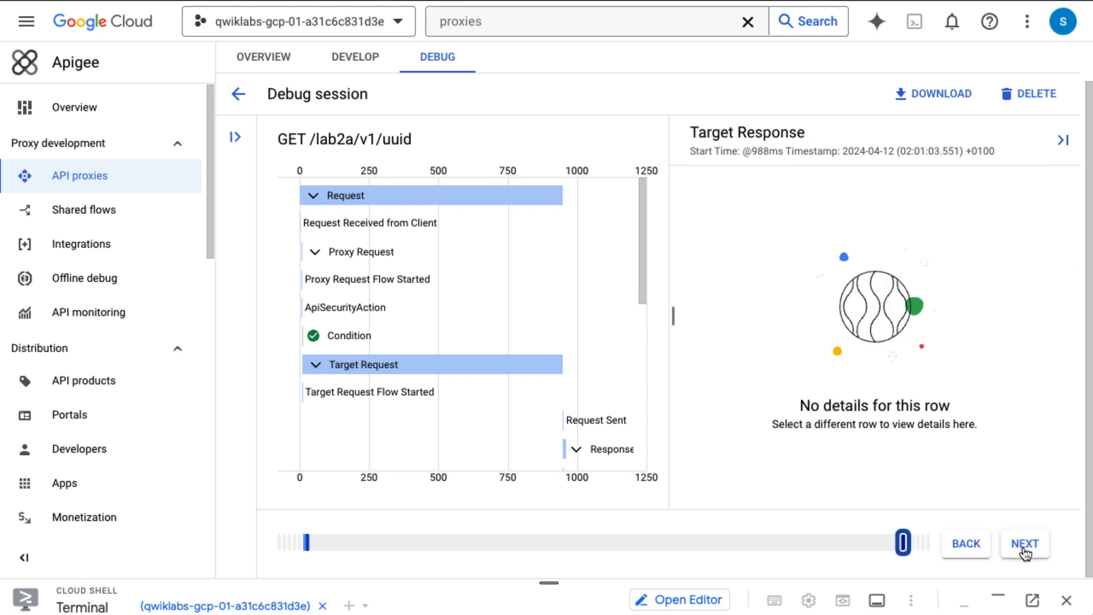
click(1025, 551)
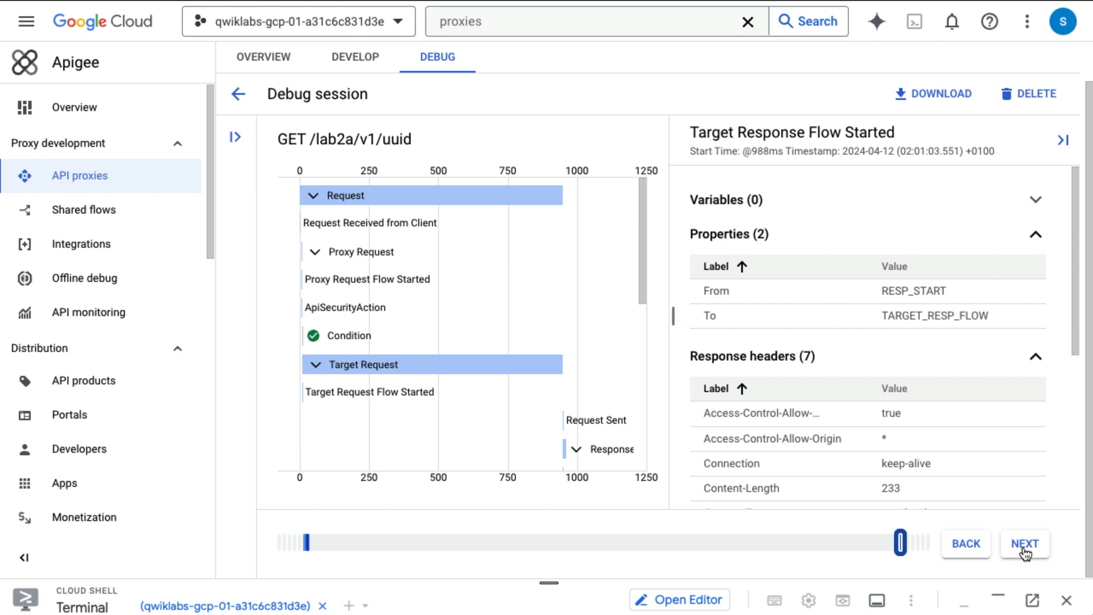
click(1025, 551)
Step: Continue through fault conditions, Response Sent and MintExecution to AnalyticsPublisher's 35 variables
click(1025, 551)
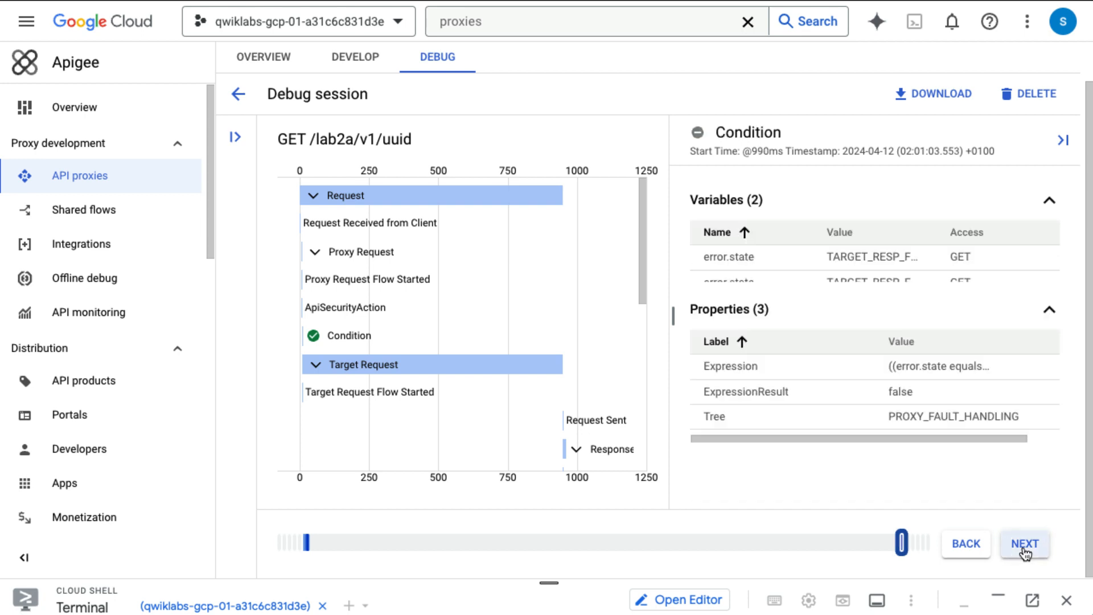
click(1025, 551)
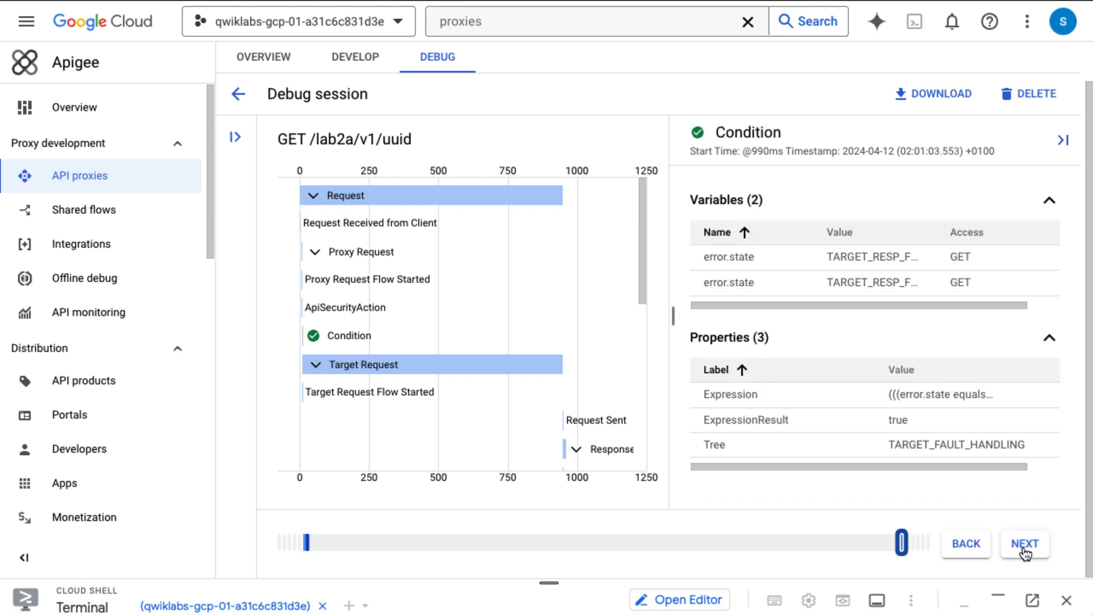
click(1025, 551)
click(1025, 551)
click(1025, 551)
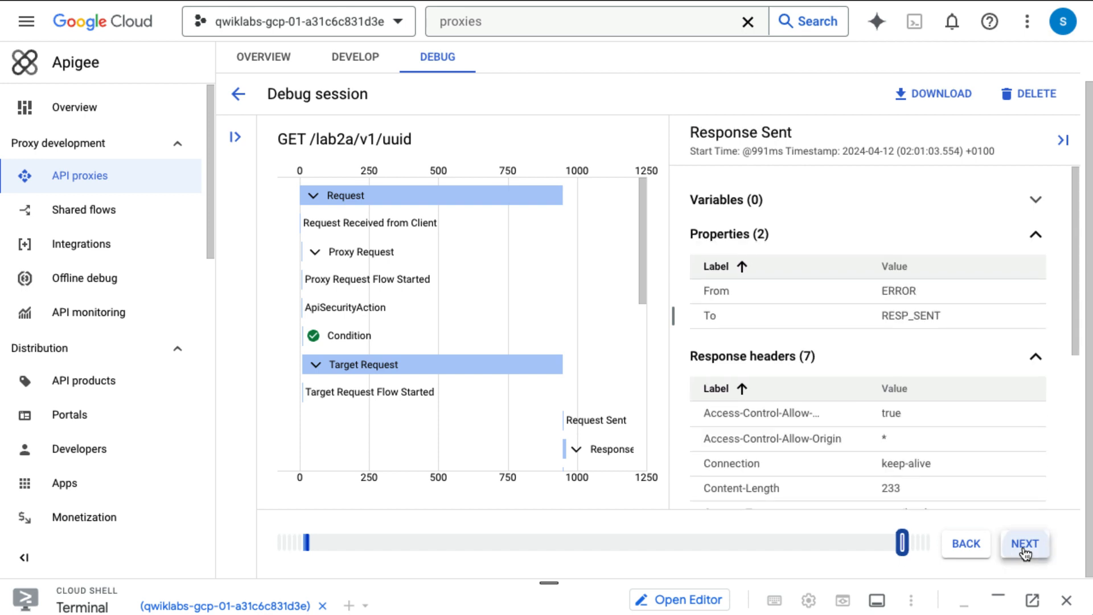
click(1026, 551)
click(1025, 551)
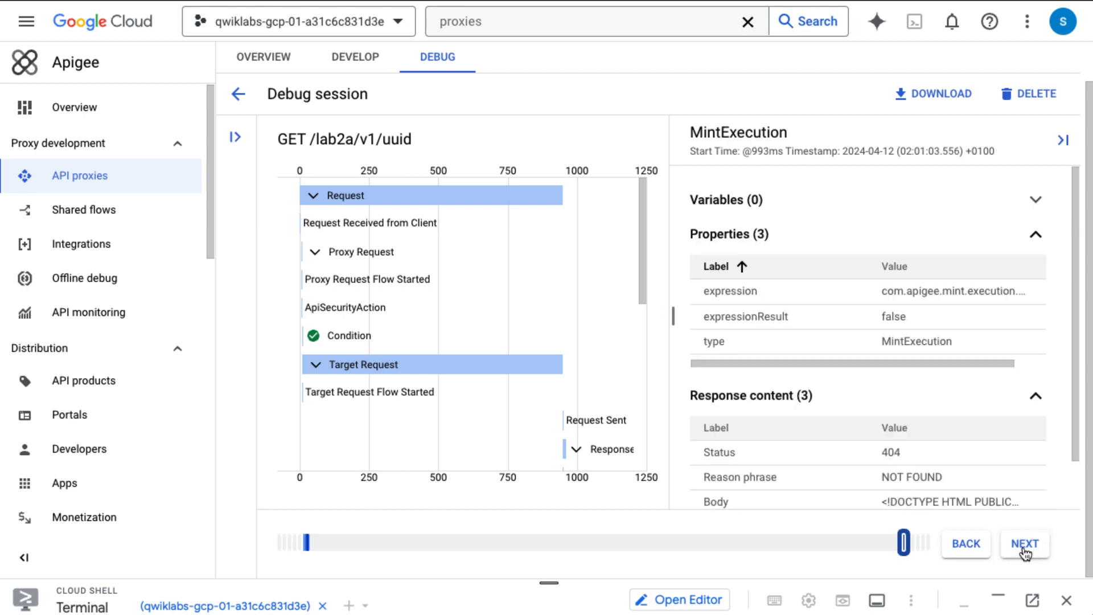
click(1025, 551)
click(1025, 551)
click(1025, 551)
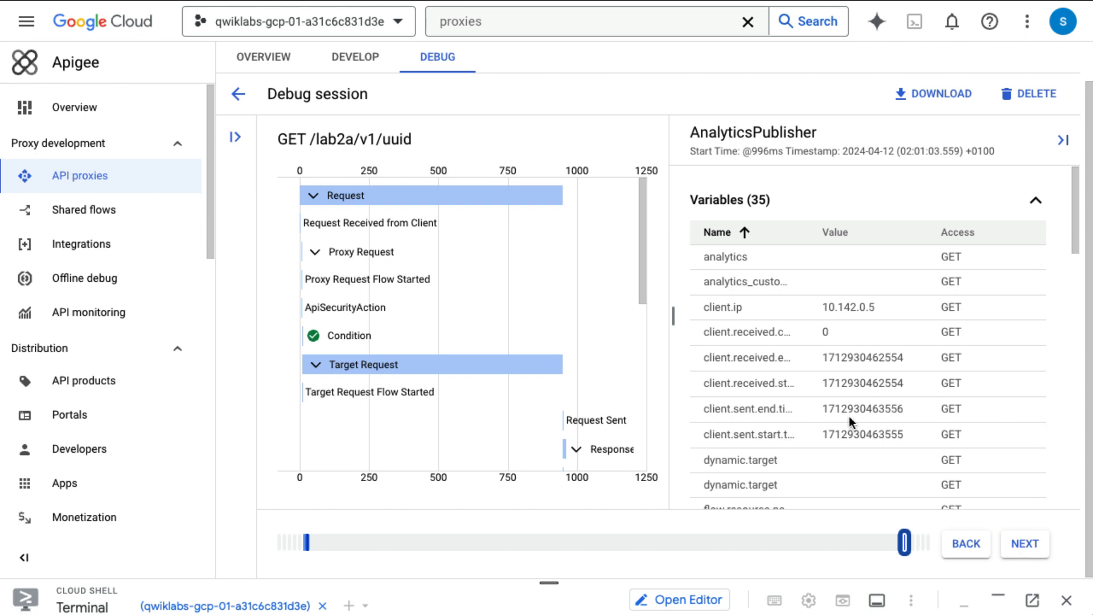
Step: Scroll AnalyticsPublisher's variables to request.uri and select its value /uuid/uuid
scroll(849, 416, down, 1)
scroll(849, 416, down, 6)
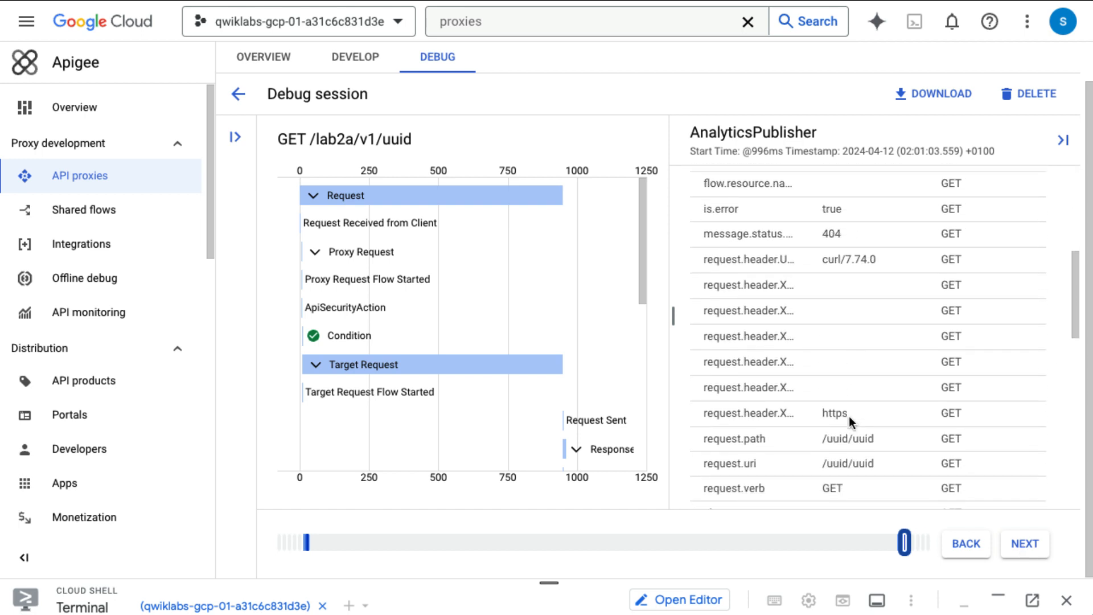
scroll(849, 415, down, 1)
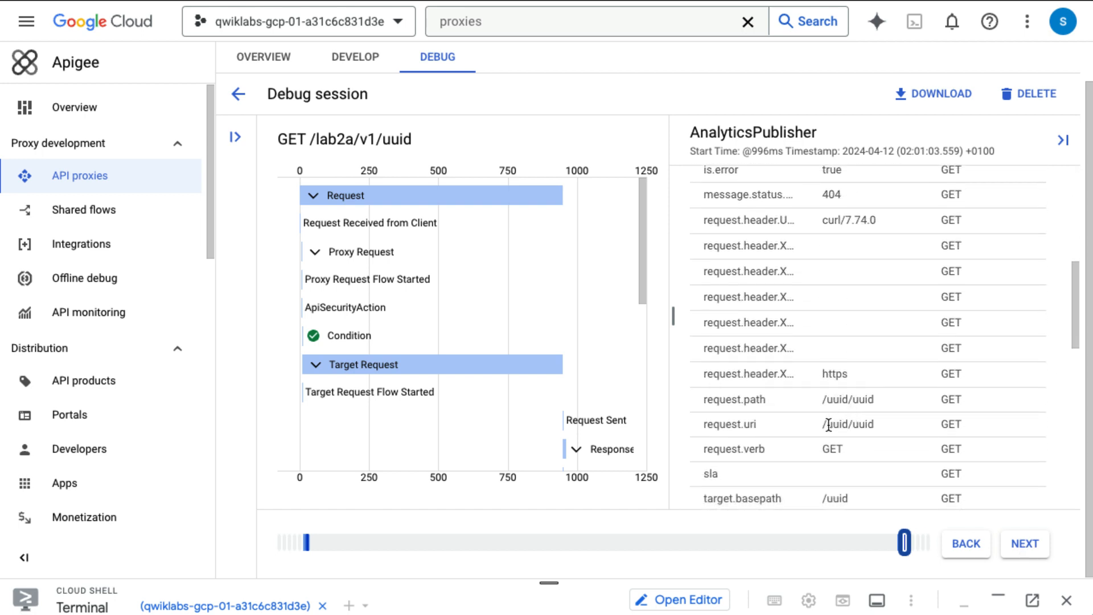
drag(821, 424, 880, 424)
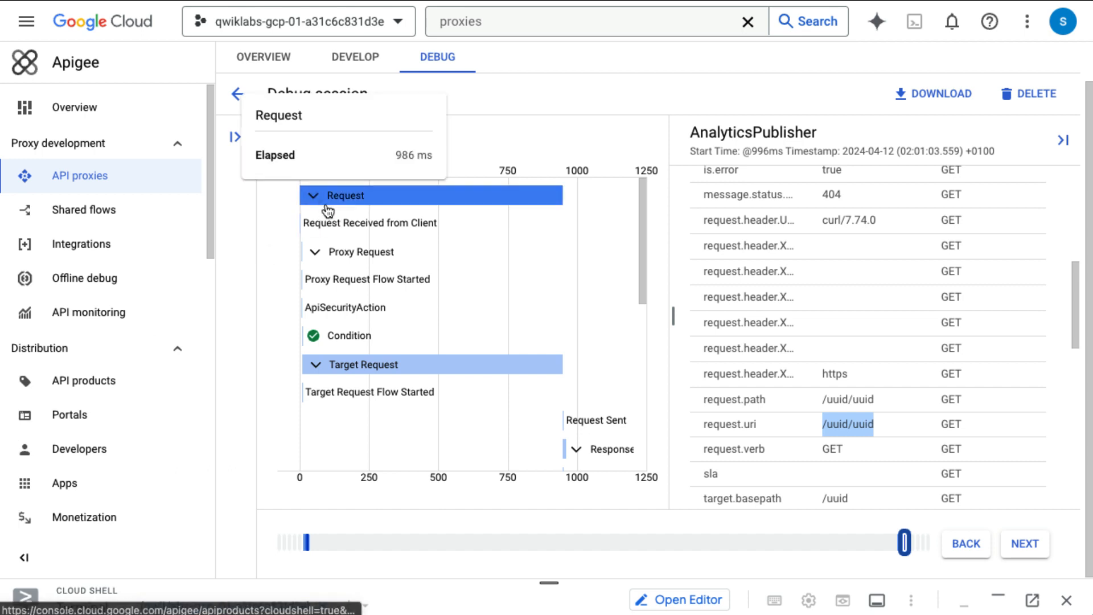
Step: Open the default proxy endpoint's default.xml in Develop and view its uuid_service and default RouteRules
click(335, 63)
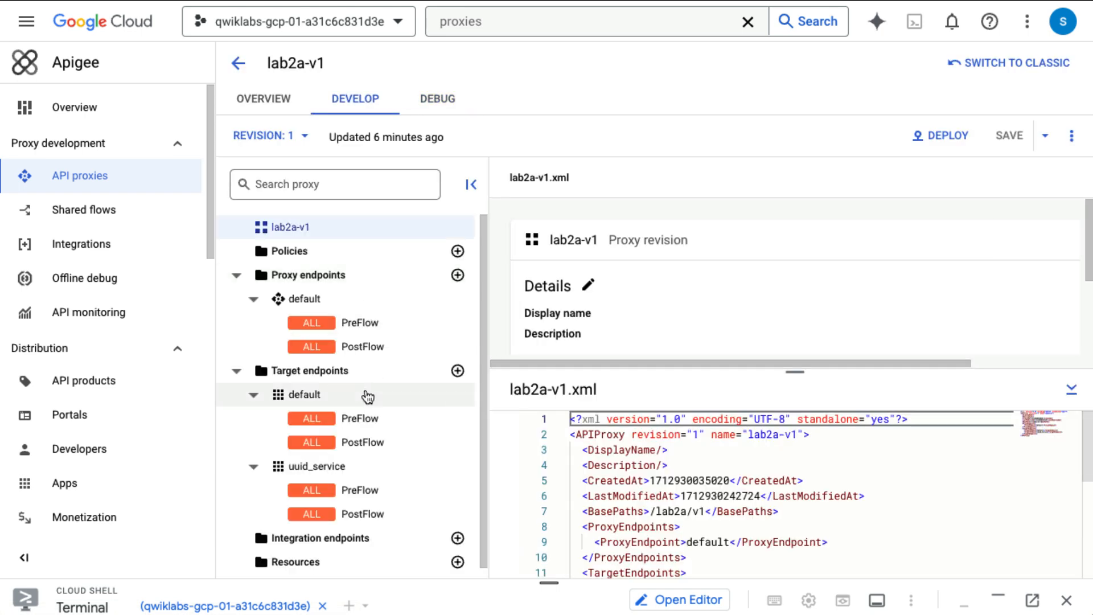
click(316, 302)
scroll(685, 468, down, 5)
scroll(686, 468, down, 2)
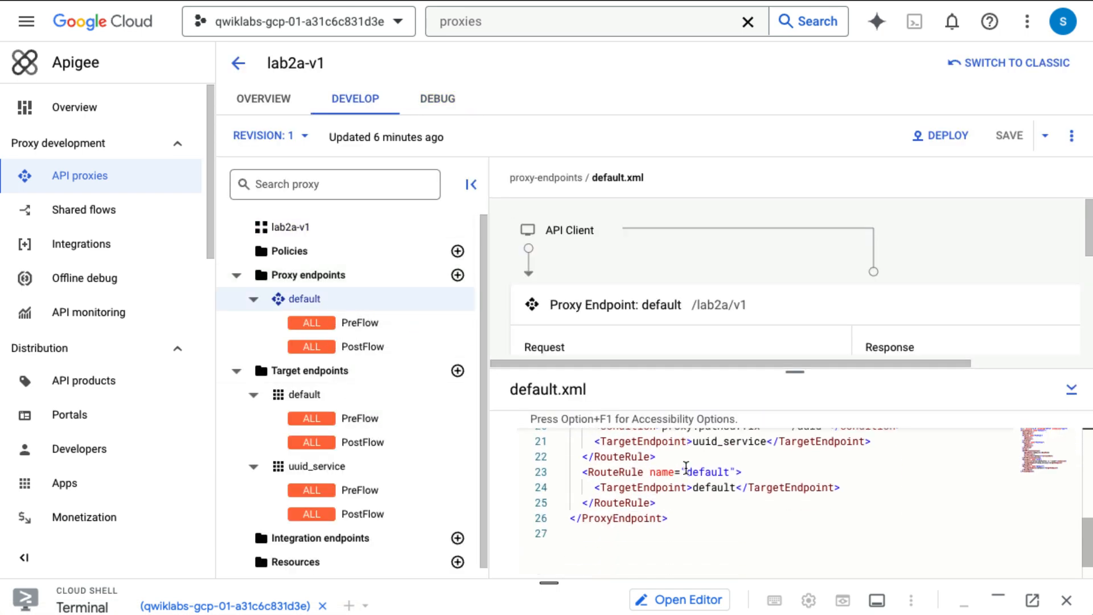
scroll(686, 468, up, 2)
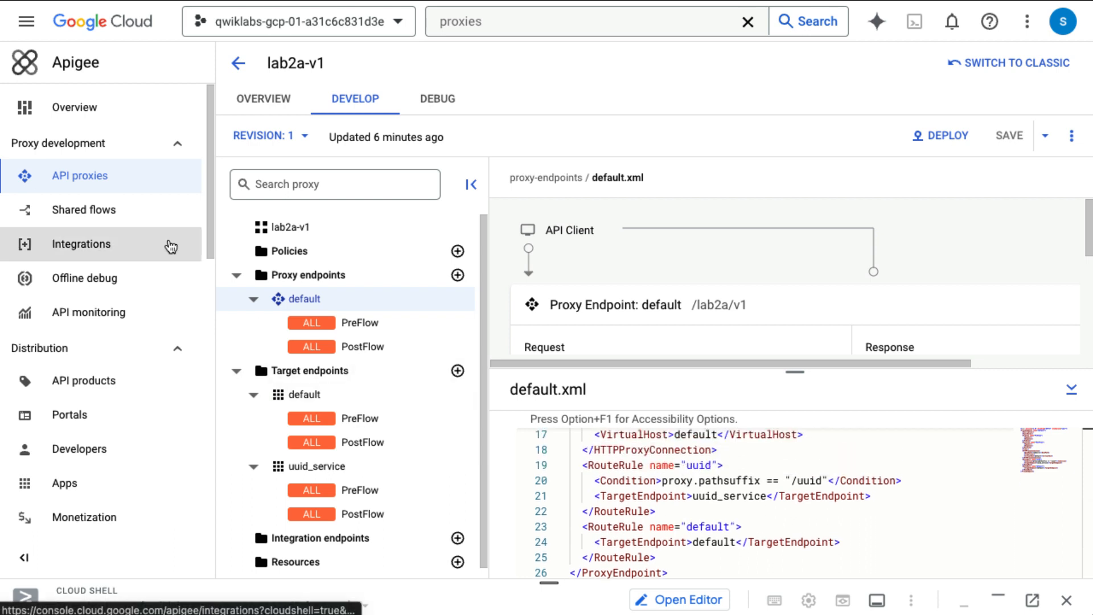
Step: Review the uuid_service target endpoint's uuid_service.xml, then open its PreFlow
scroll(286, 317, down, 1)
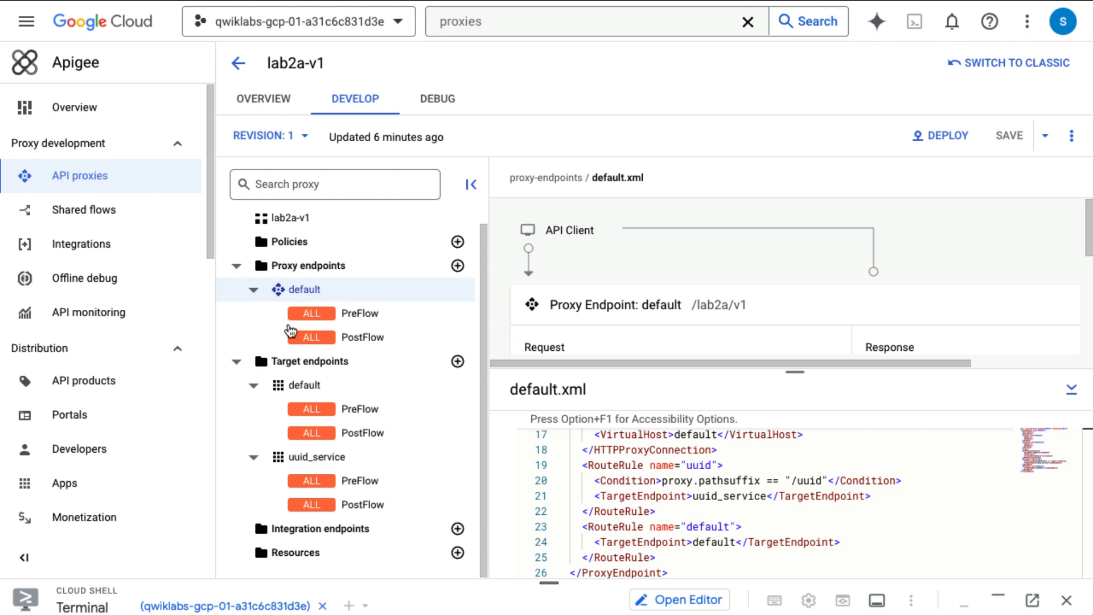
click(315, 456)
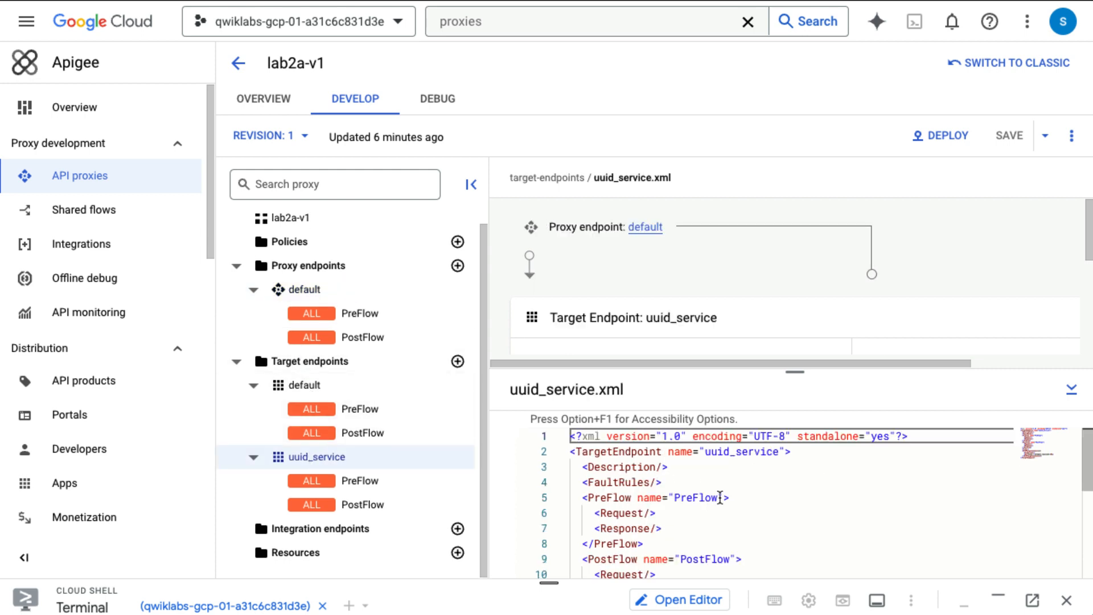
scroll(626, 473, down, 5)
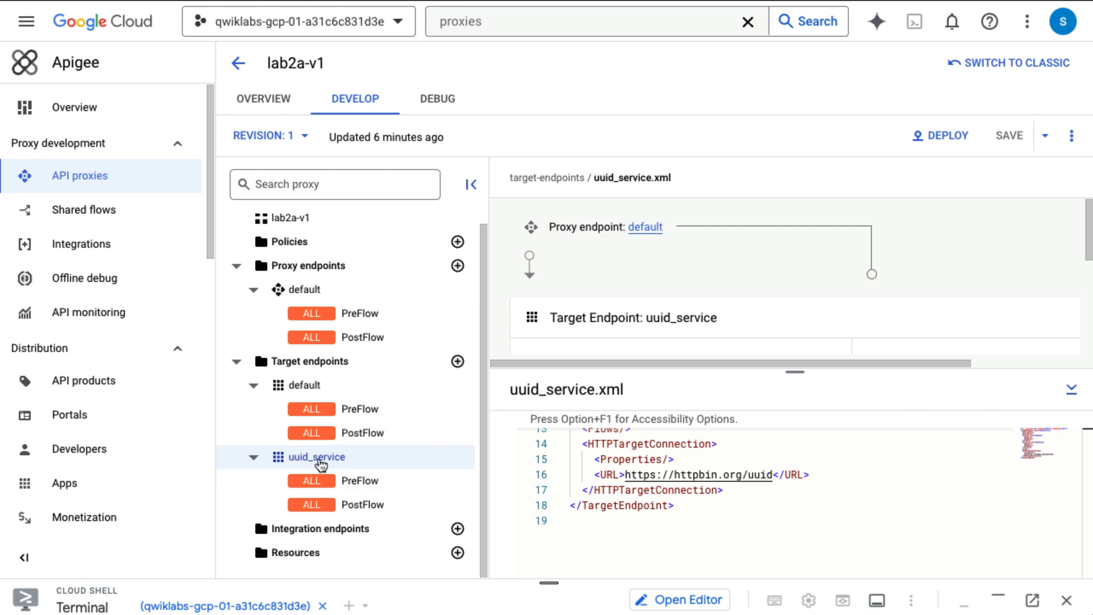
click(362, 483)
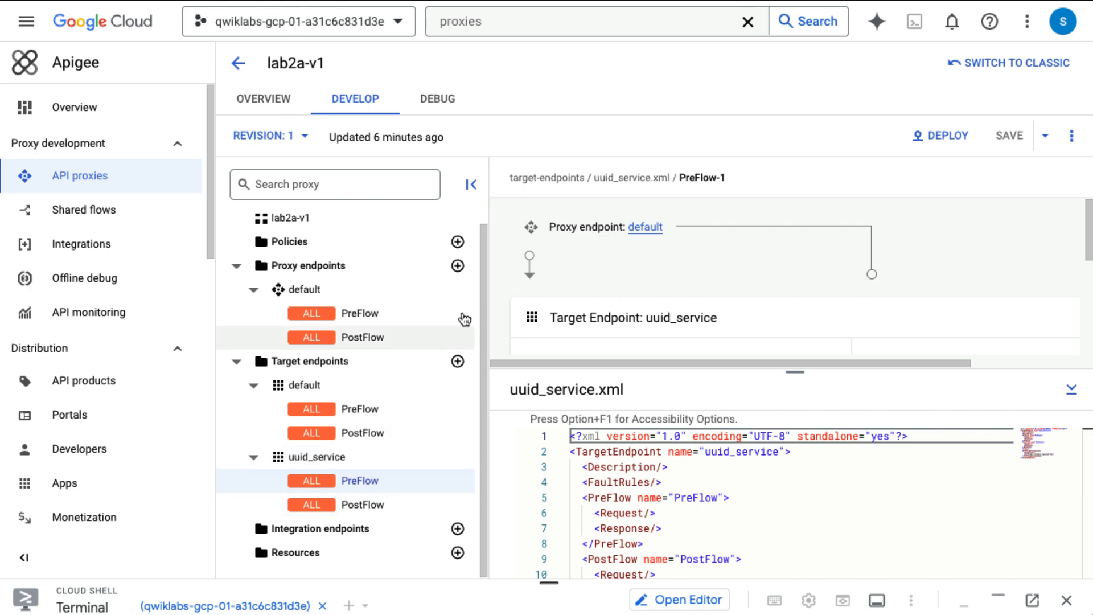
Step: Collapse the navigator, rearrange the XML editor and flow diagram, and add a policy step to the uuid_service Request PreFlow
click(471, 184)
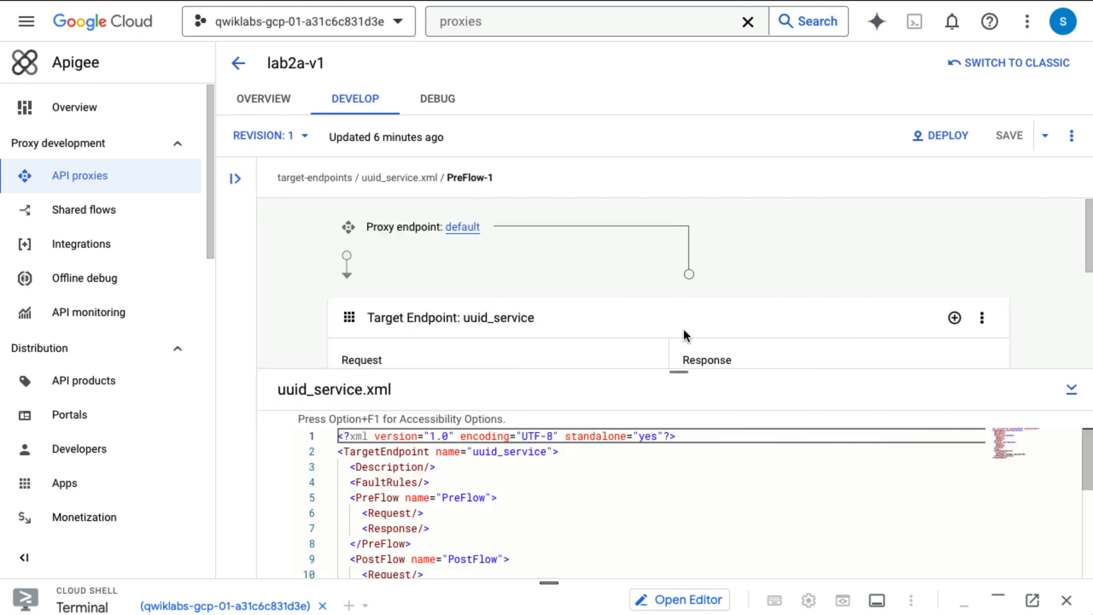
drag(678, 369, 691, 165)
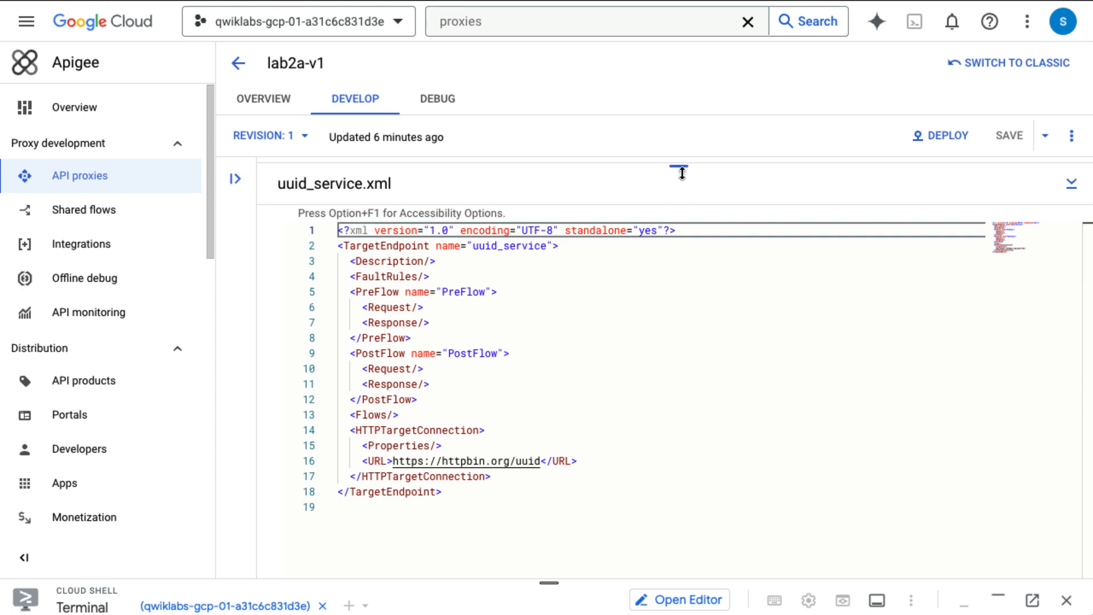
drag(682, 173, 667, 442)
scroll(661, 343, down, 3)
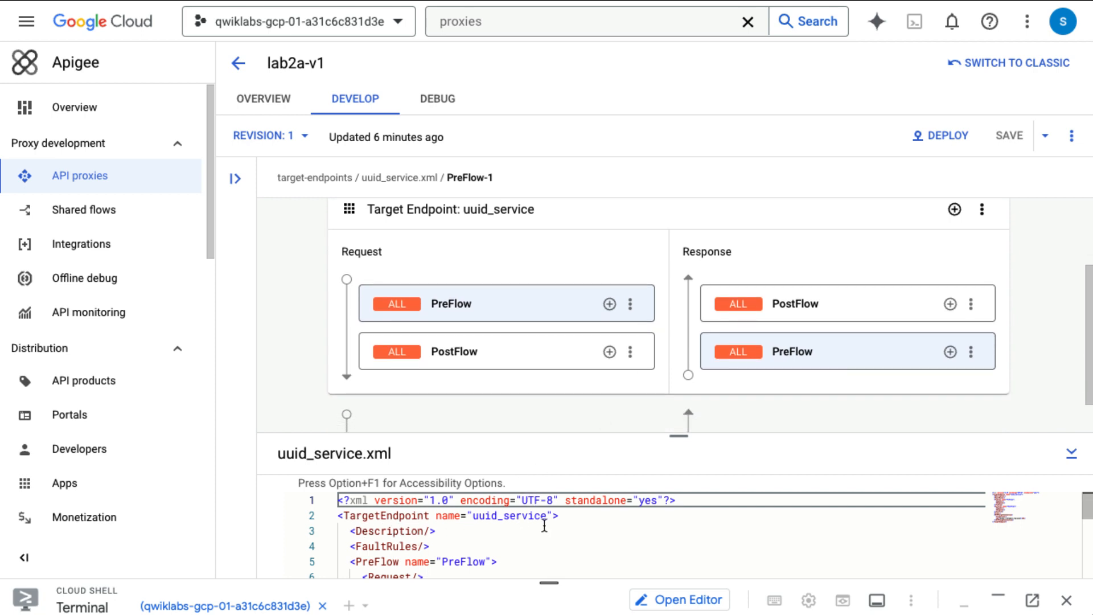
drag(679, 436, 677, 311)
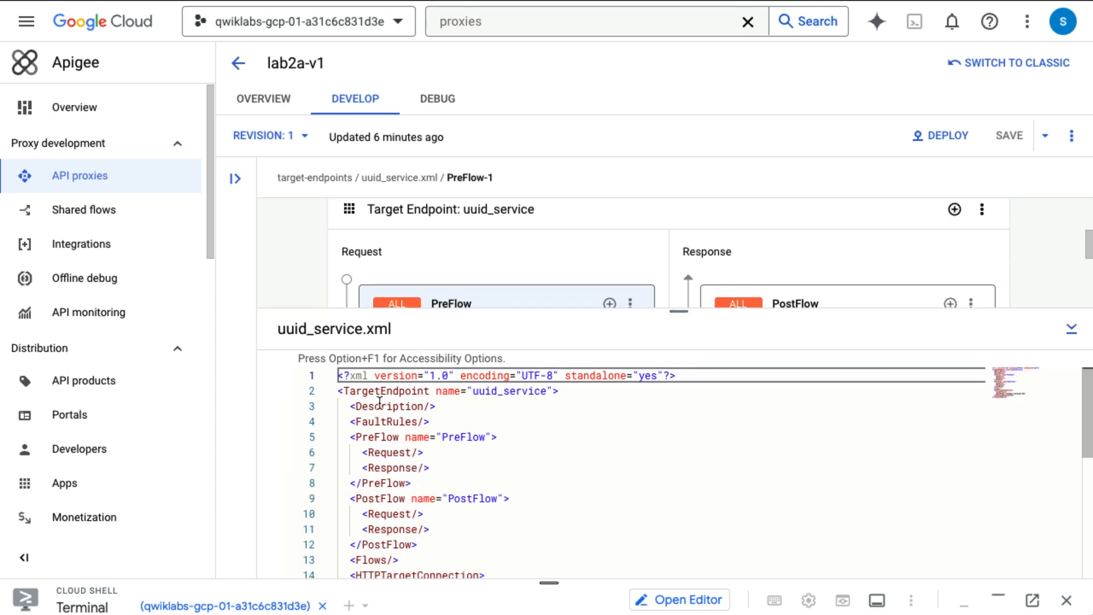
click(425, 452)
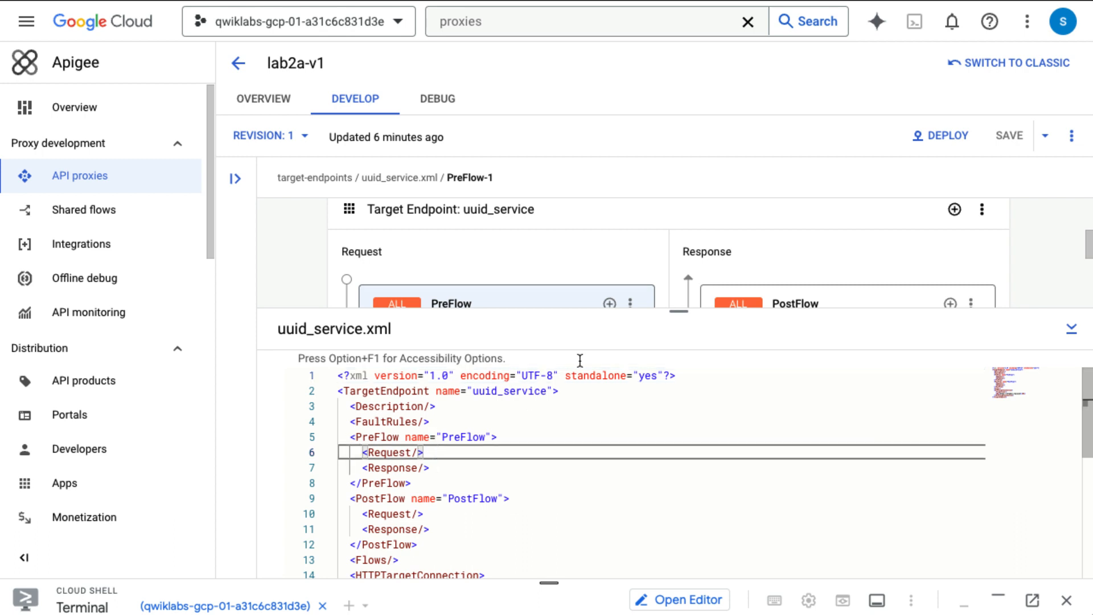
drag(678, 311, 678, 458)
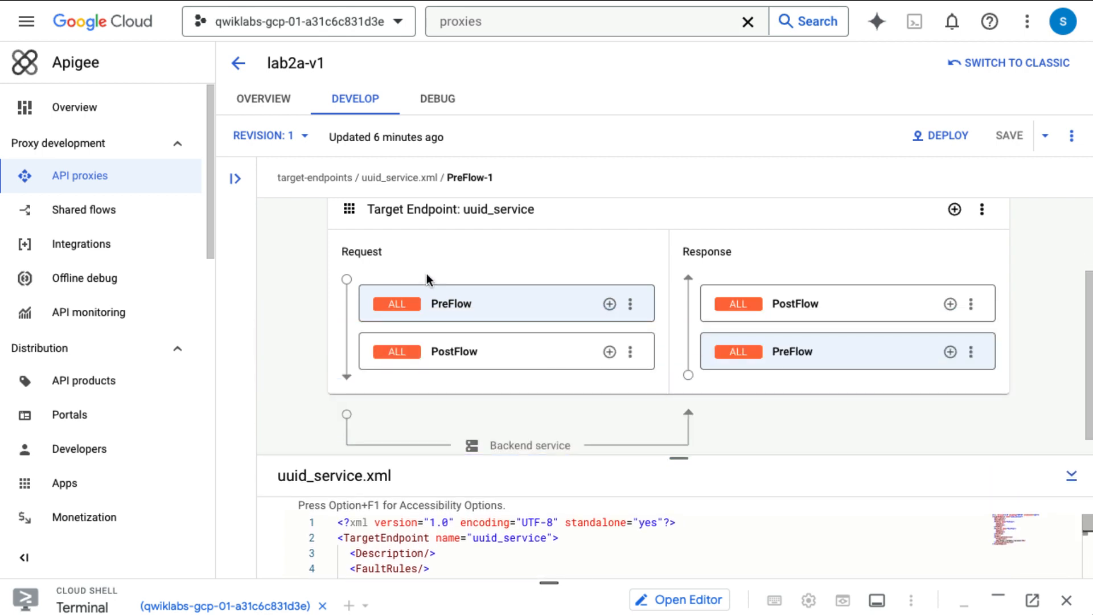
click(610, 306)
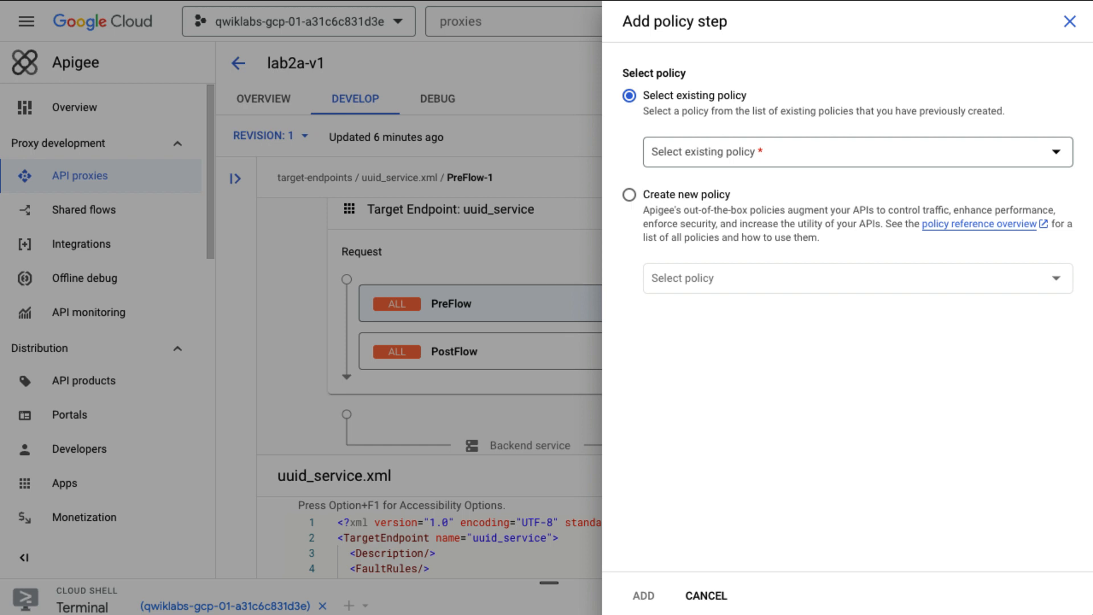
Step: Create a new policy of type Javascript, filtering the policy types for 'Java'
click(629, 195)
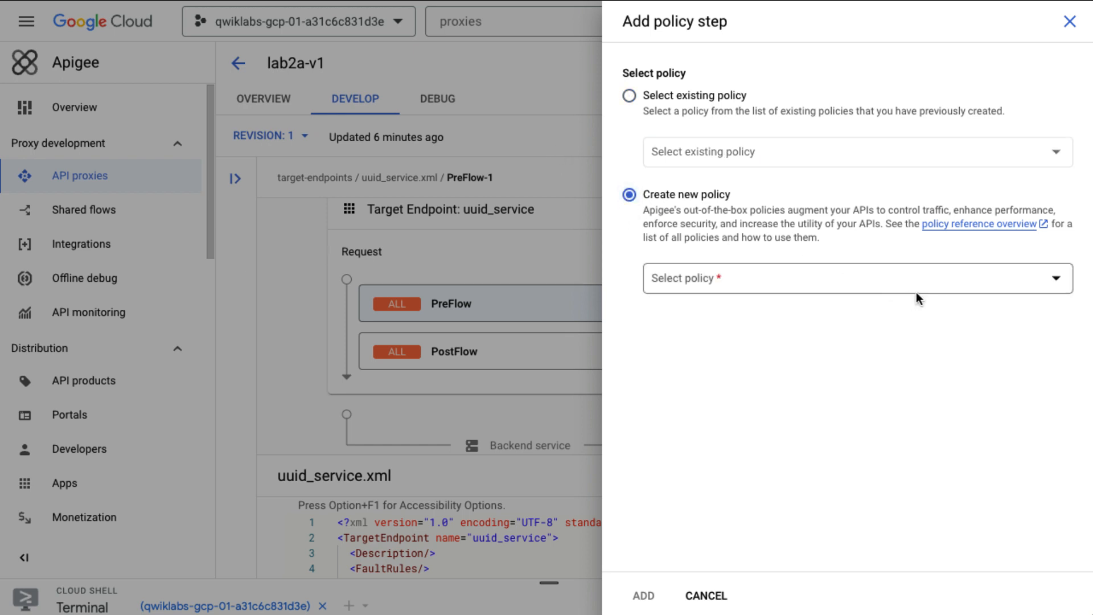
click(954, 278)
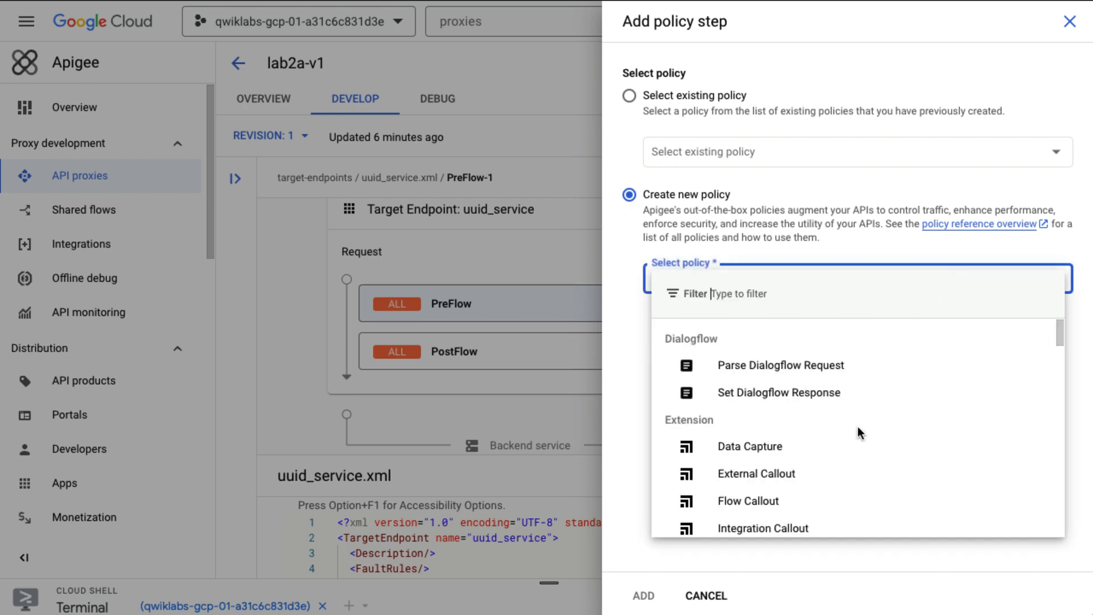
scroll(857, 427, down, 1)
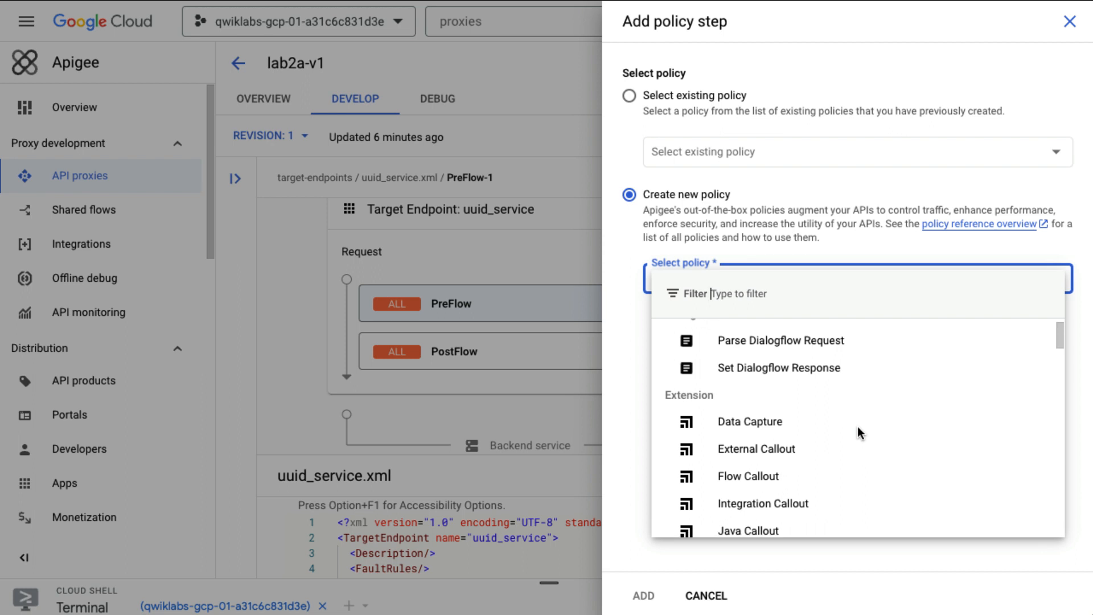
scroll(858, 427, down, 2)
scroll(857, 434, down, 2)
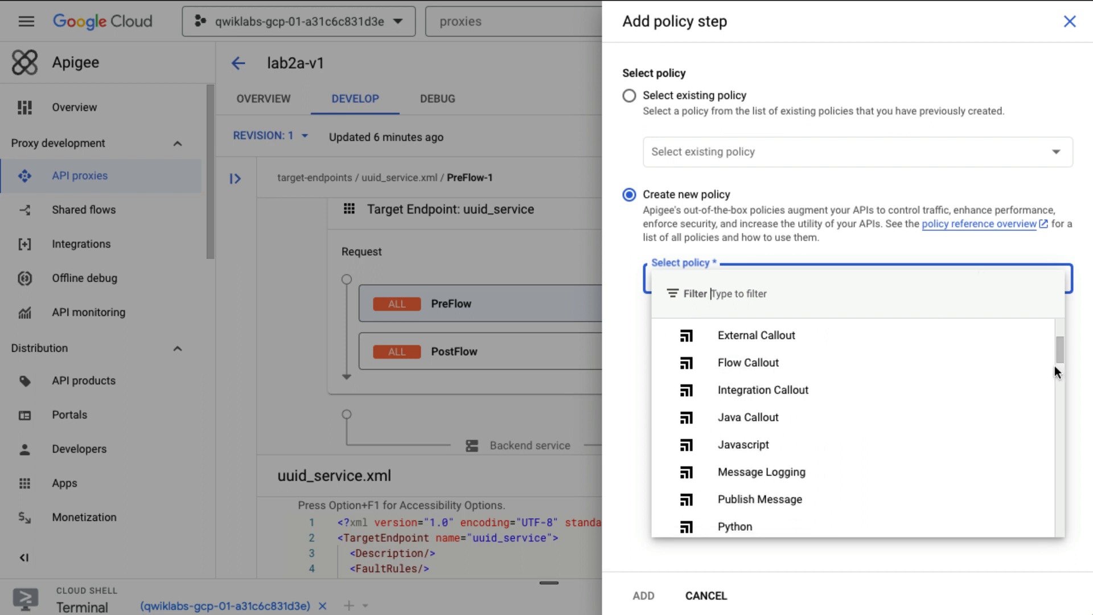
drag(1058, 347, 1065, 296)
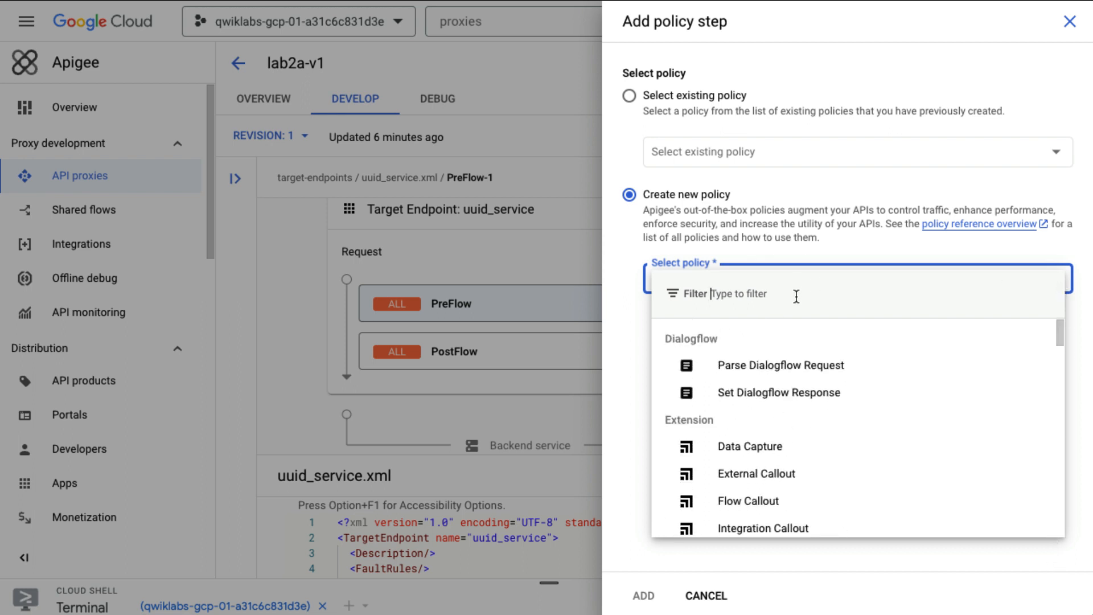
text(Hava)
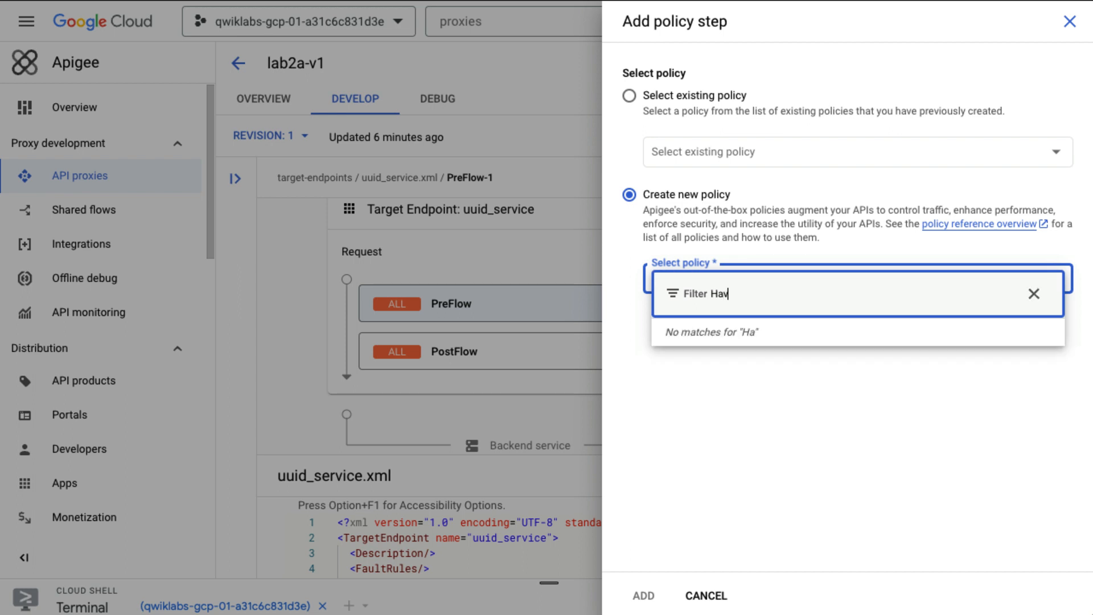
key(BackSpace)
key(BackSpace)
key(BackSpace)
key(BackSpace)
text(Java)
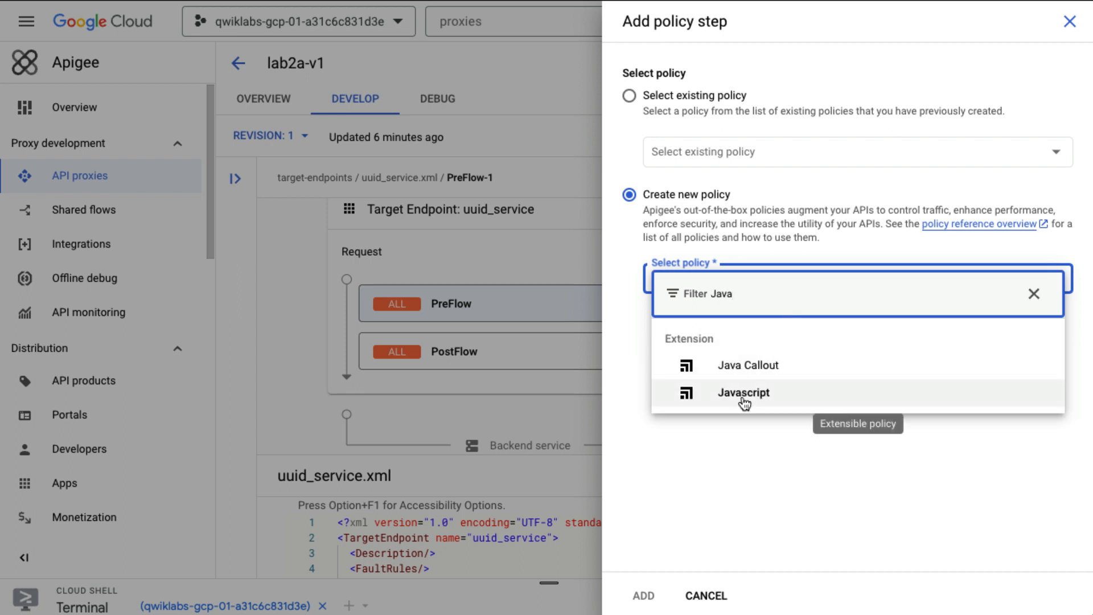
click(744, 403)
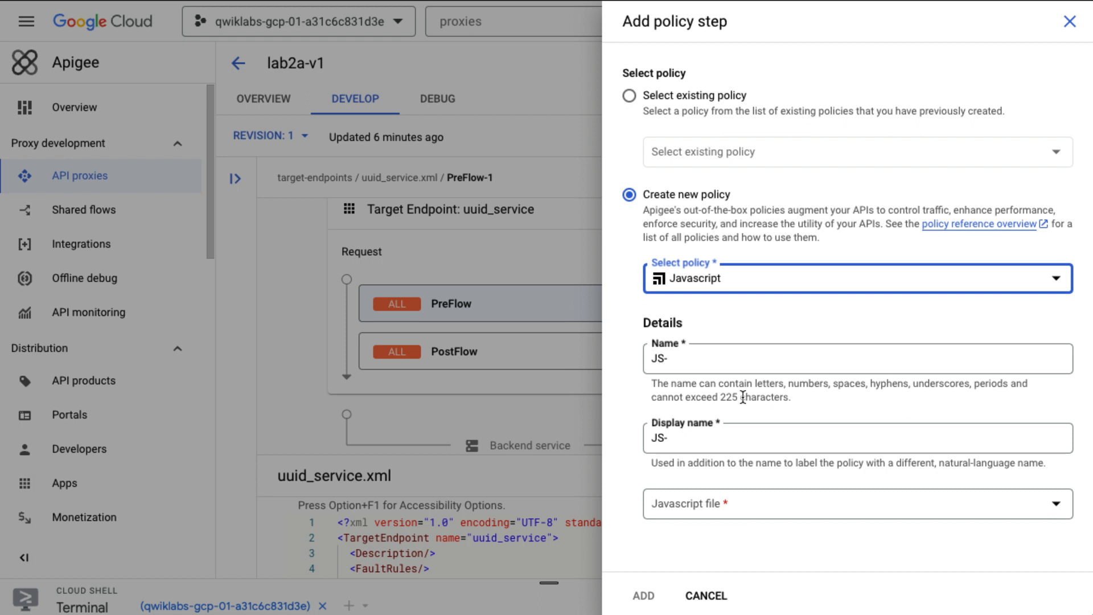
Step: Set Name and Display name to JS-DisablePathSuffixCopy and begin a new Javascript resource file
click(681, 364)
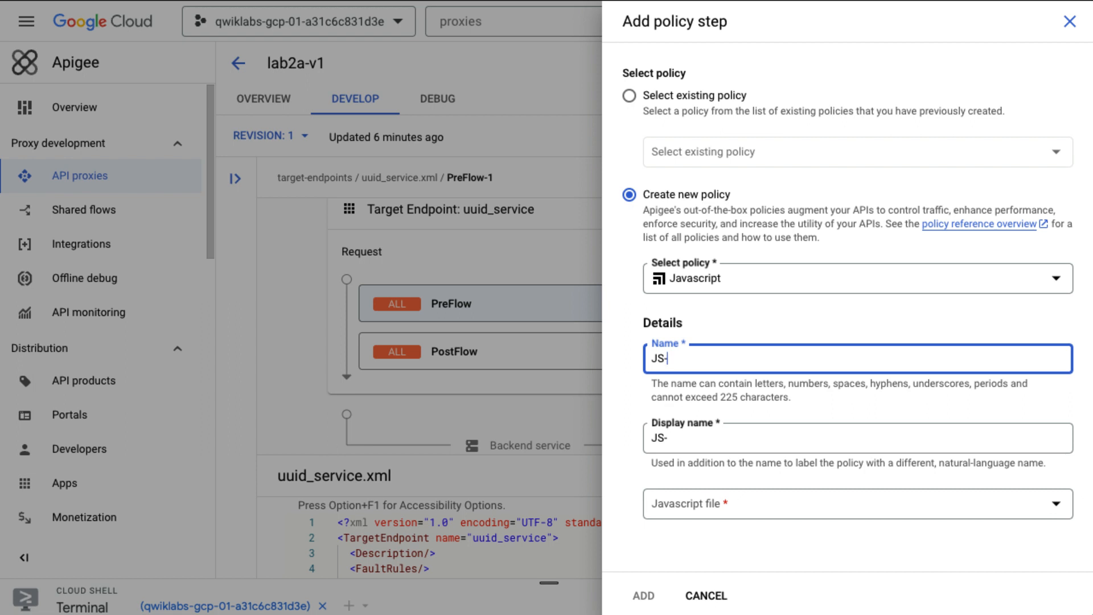
key(super+Tab)
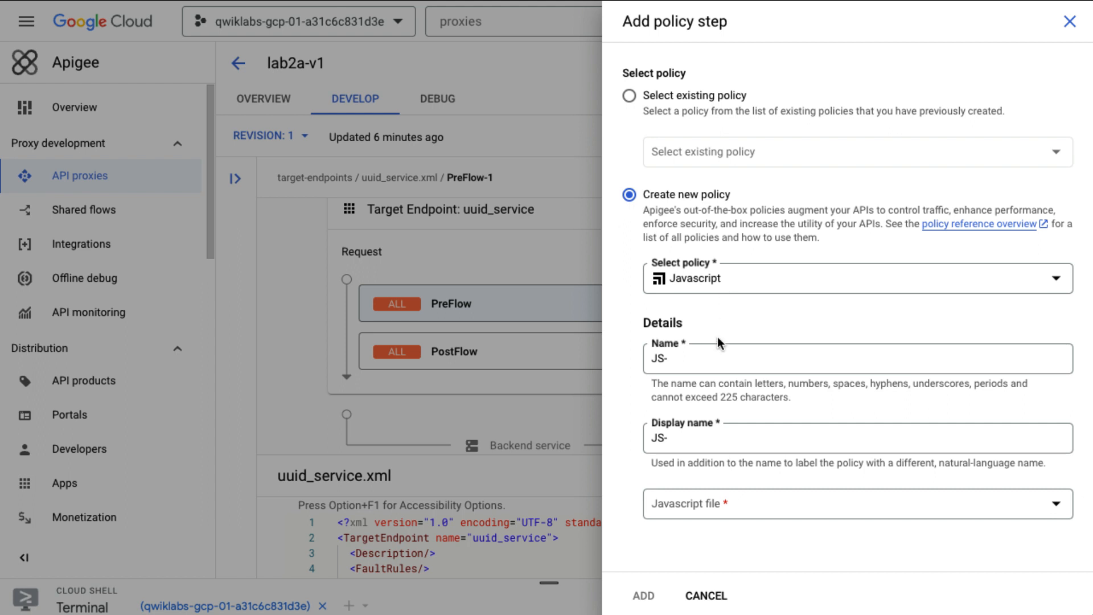
click(716, 359)
text(DisablePathSuffixCopy)
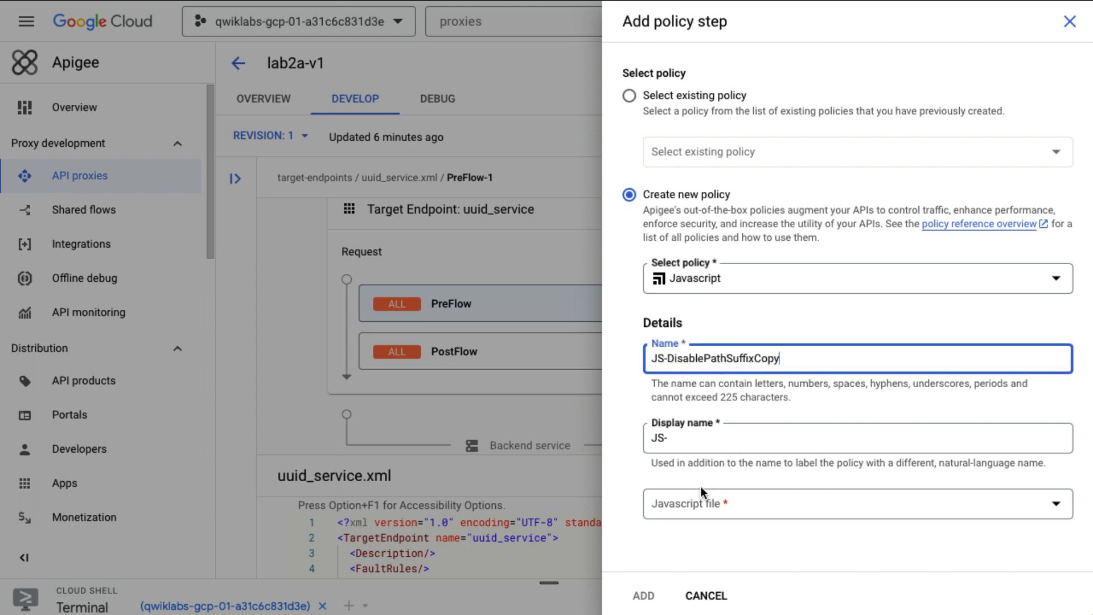
click(685, 444)
text(DisablePathSuffixCopy)
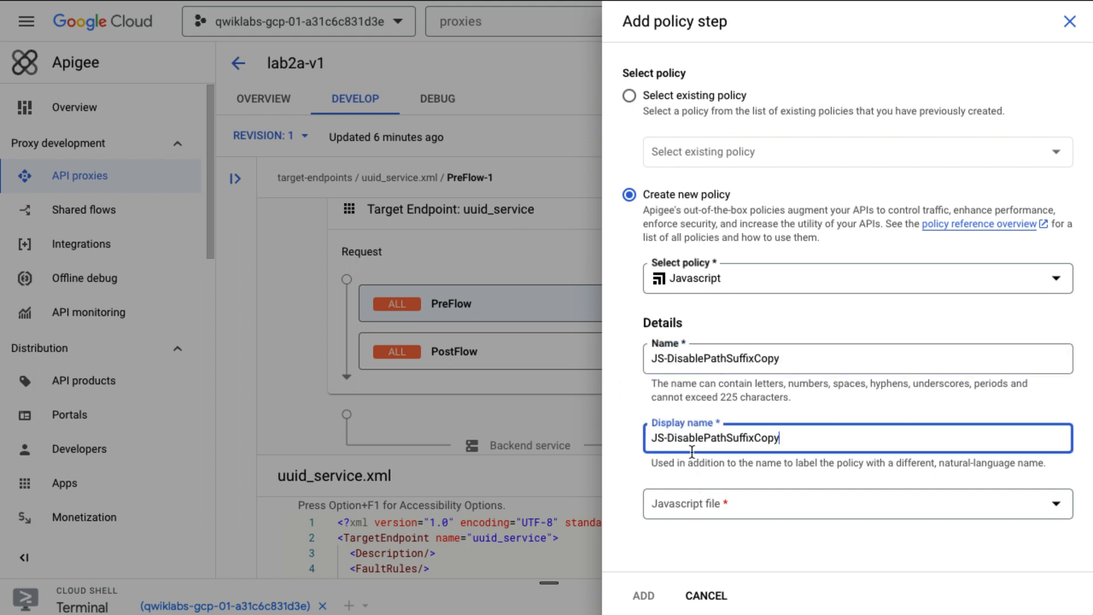
click(771, 516)
click(757, 557)
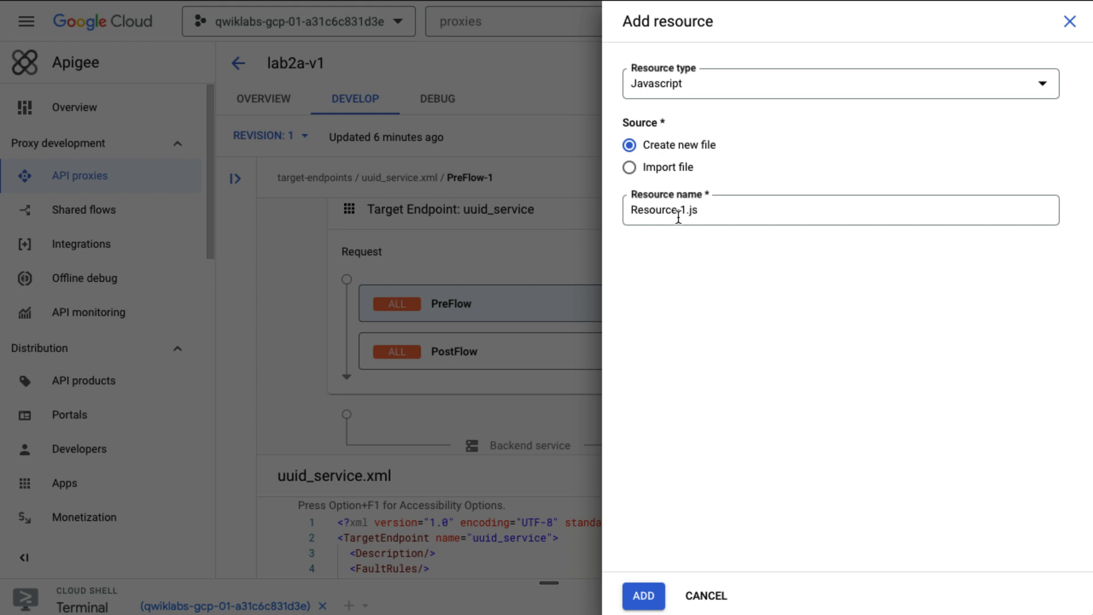
Step: Name the new resource DisablePathSuffixCopy.js and add it
drag(686, 211, 599, 221)
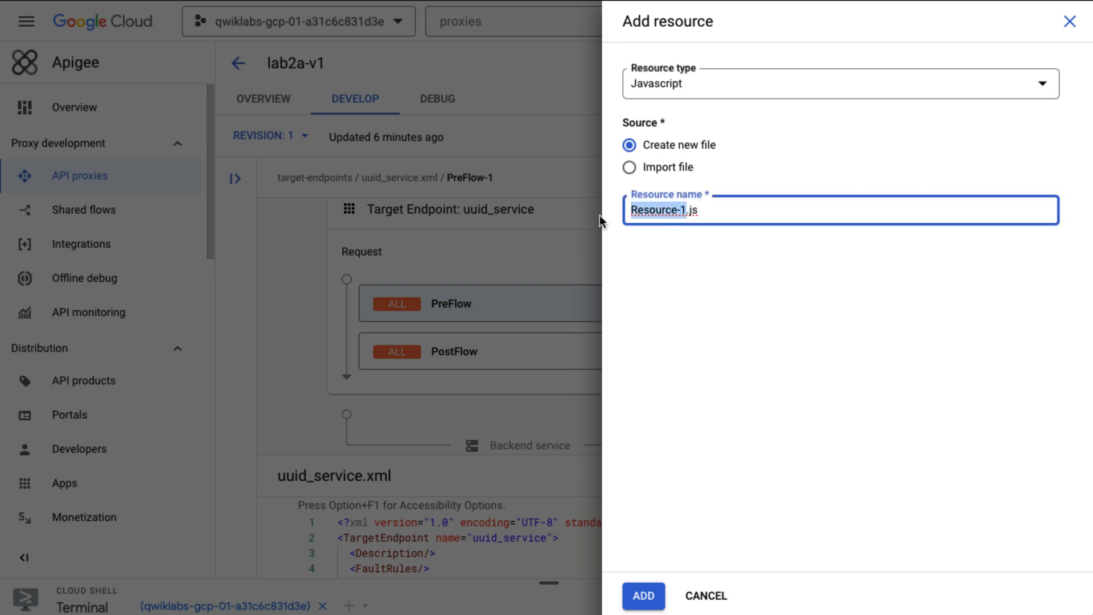
text(Di)
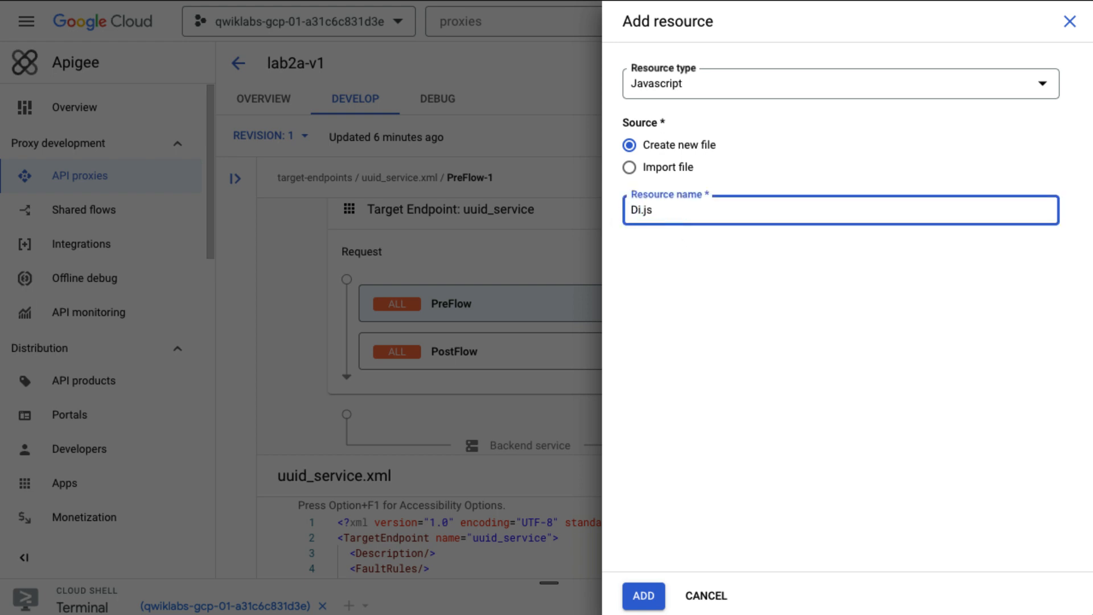
text(sablePathSuffixCopy)
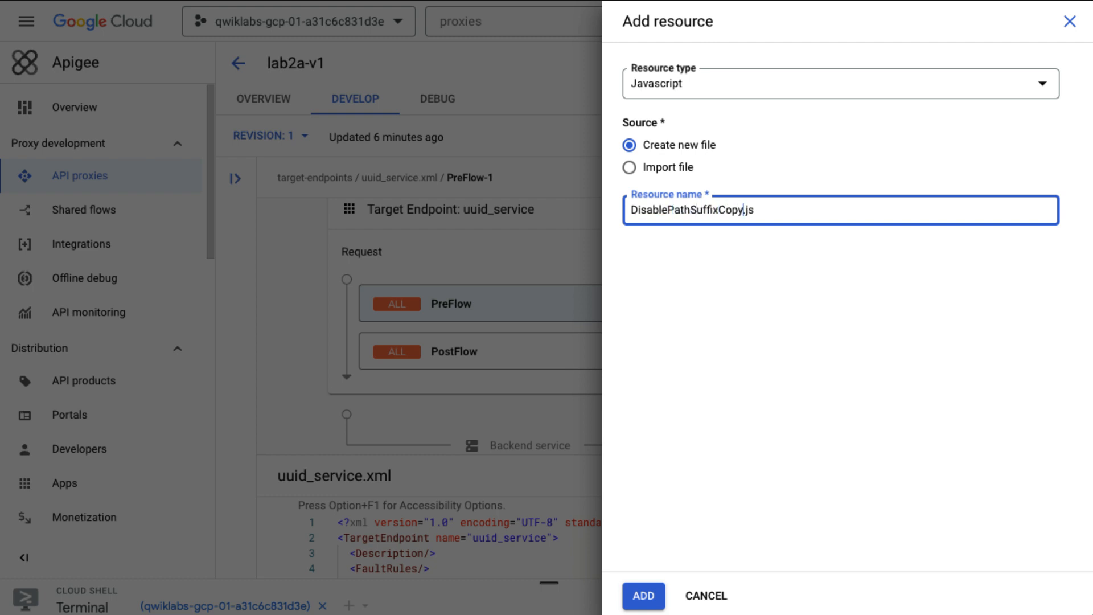
click(643, 595)
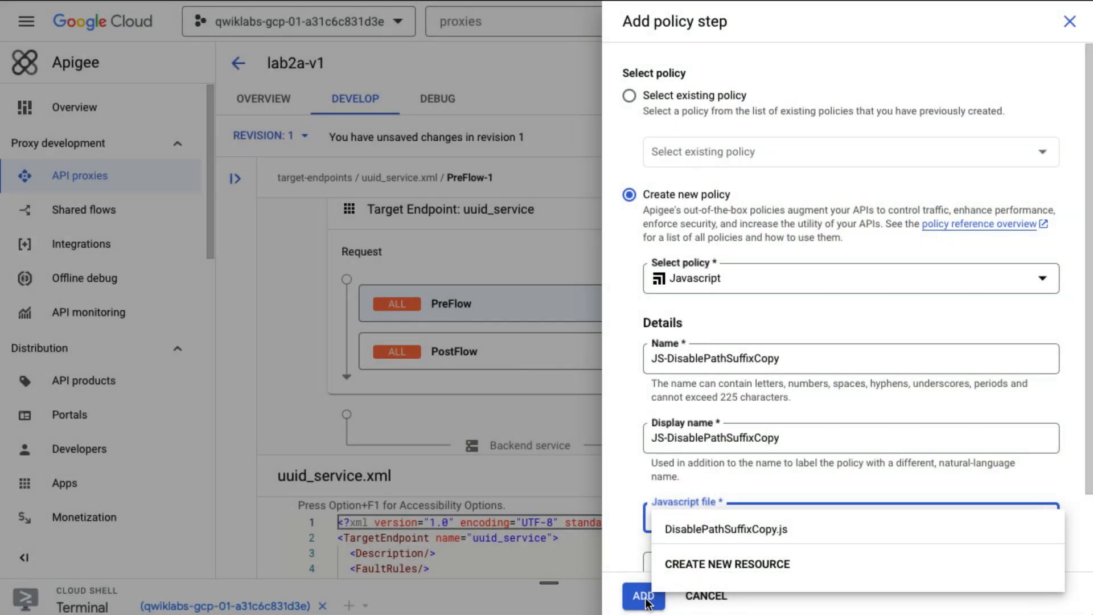
click(646, 600)
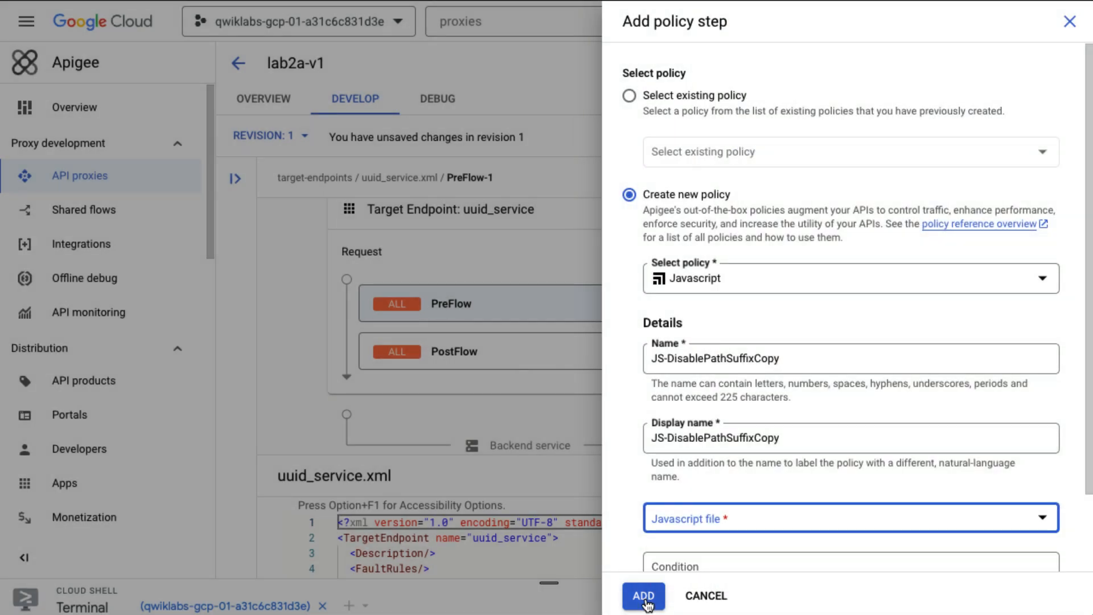
Step: Select DisablePathSuffixCopy.js as the policy's Javascript file and add the policy to the Request PreFlow
click(713, 521)
click(718, 524)
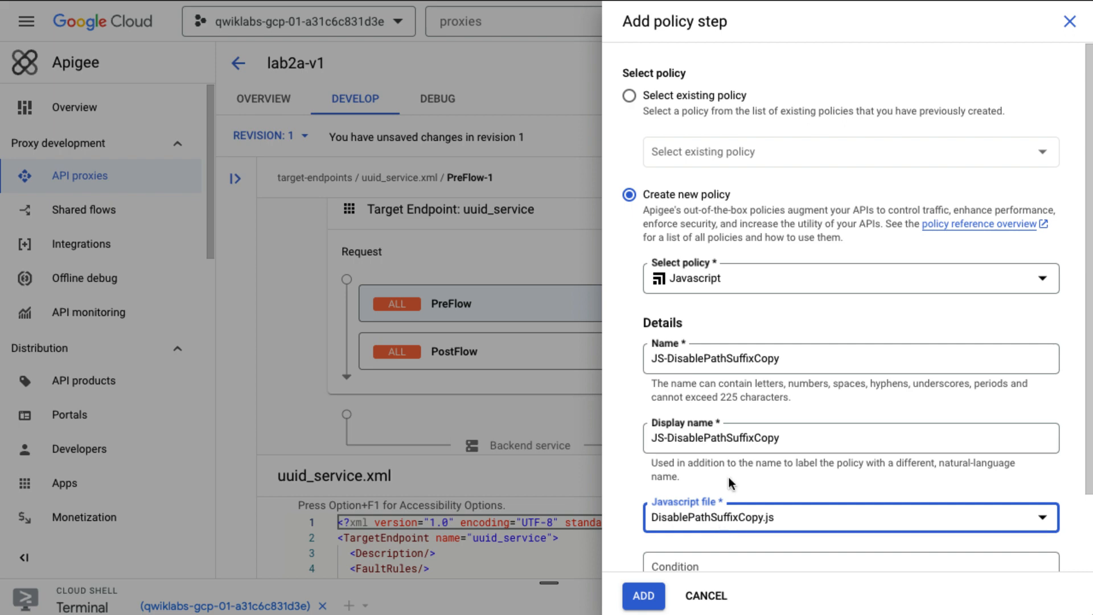
scroll(728, 476, down, 3)
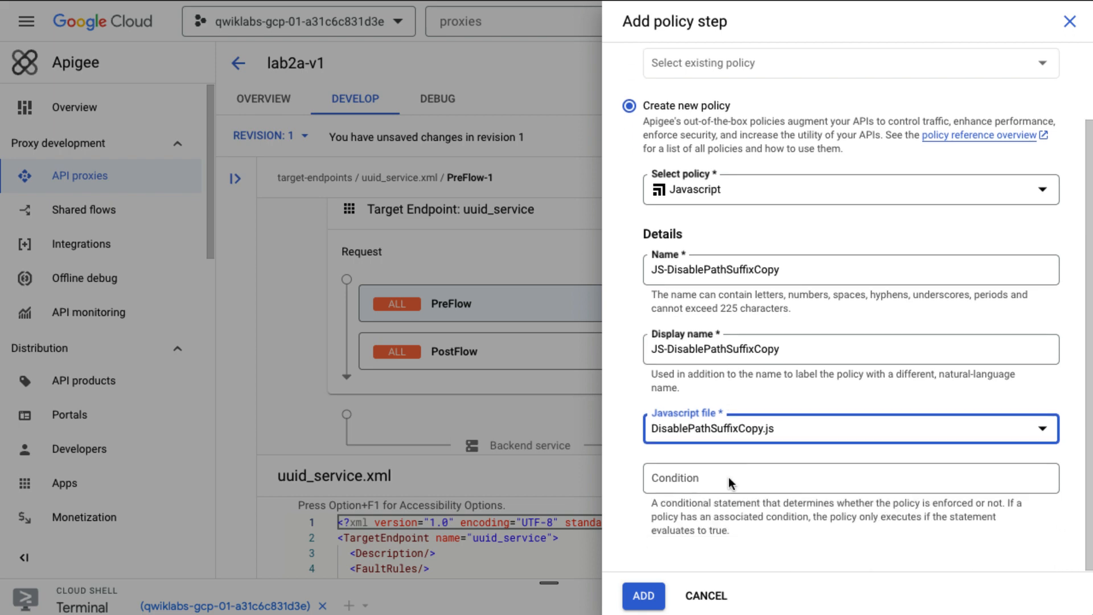
click(643, 596)
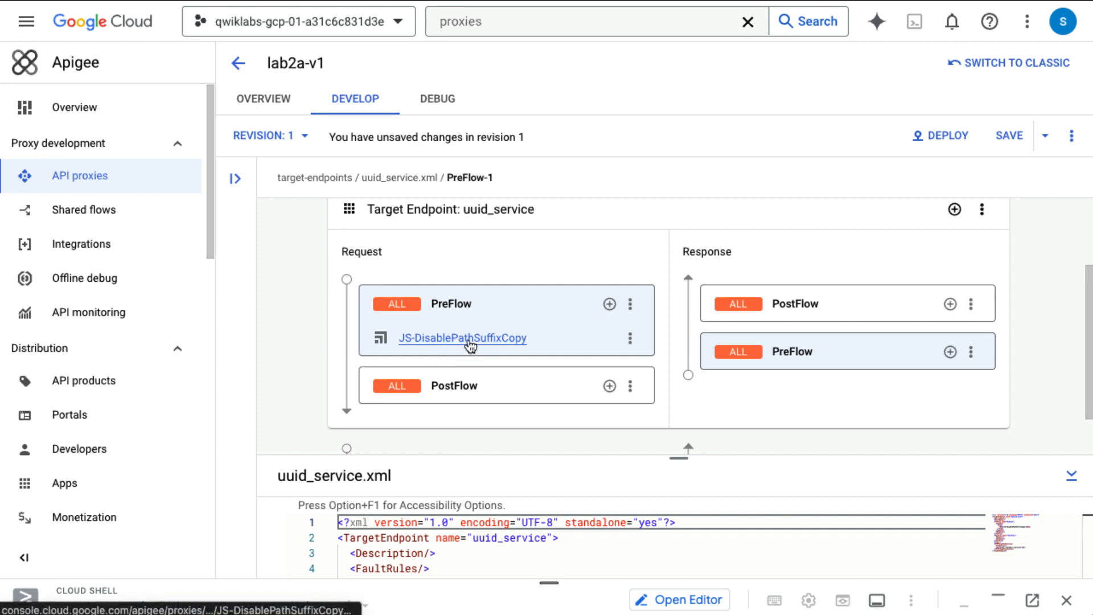
scroll(497, 371, down, 1)
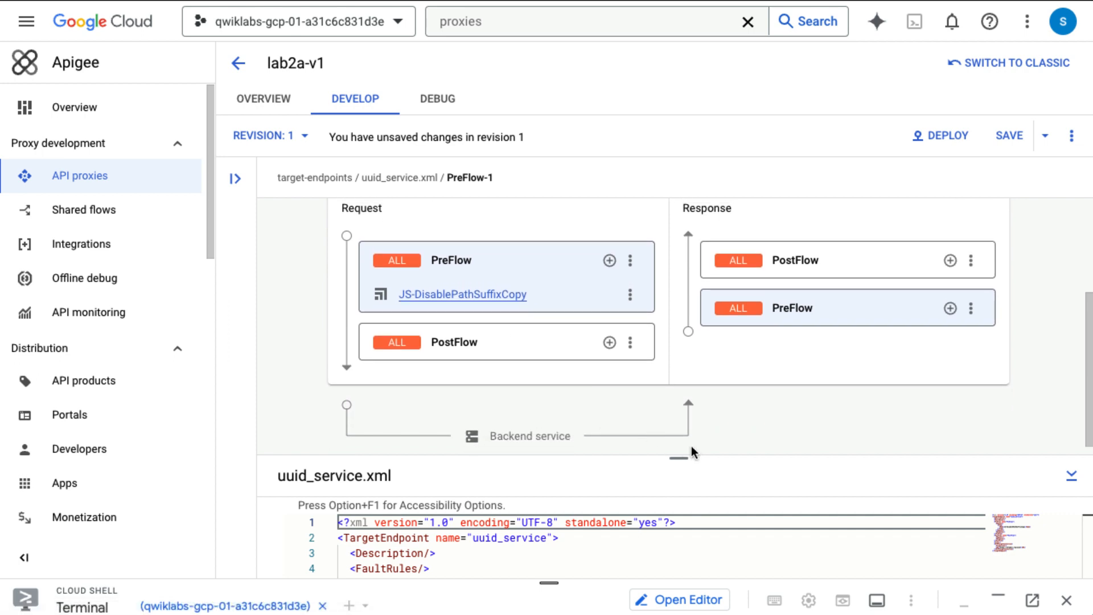
drag(679, 459, 664, 256)
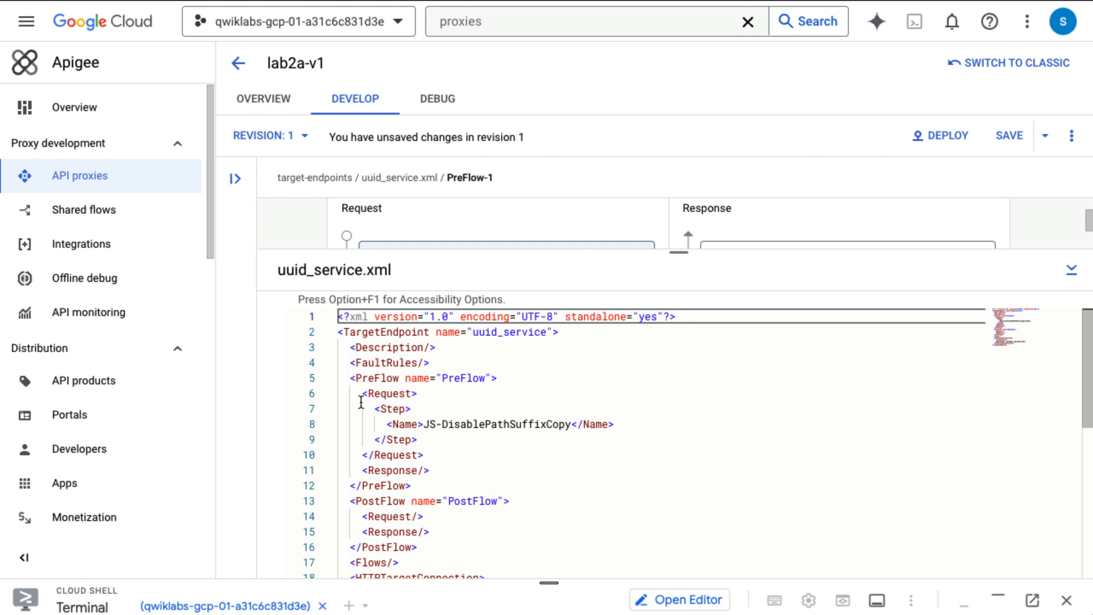
click(386, 393)
drag(407, 389, 441, 399)
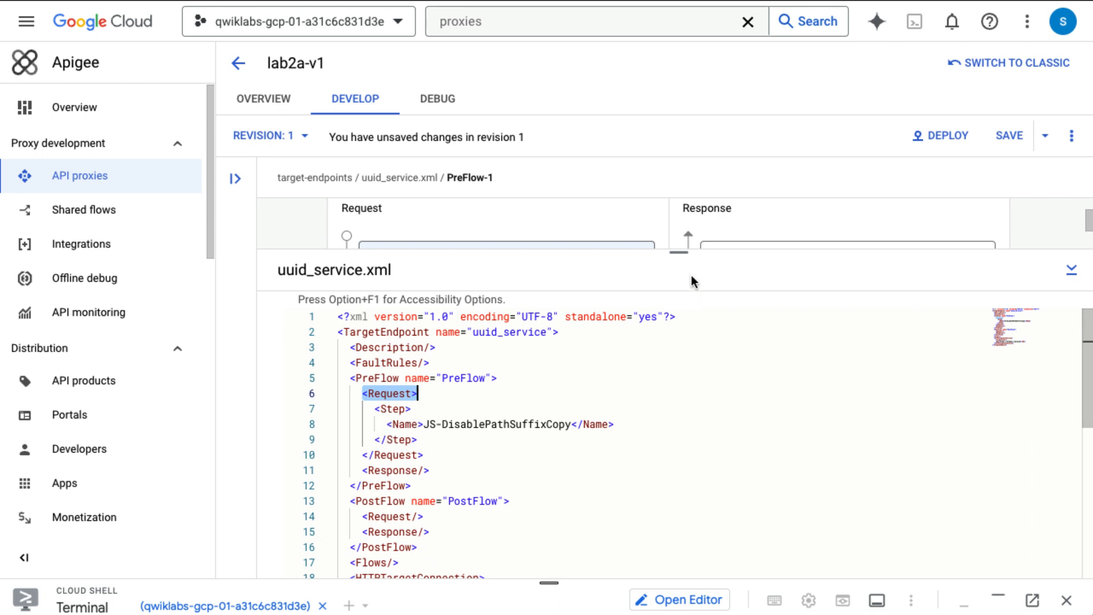
drag(679, 252, 679, 428)
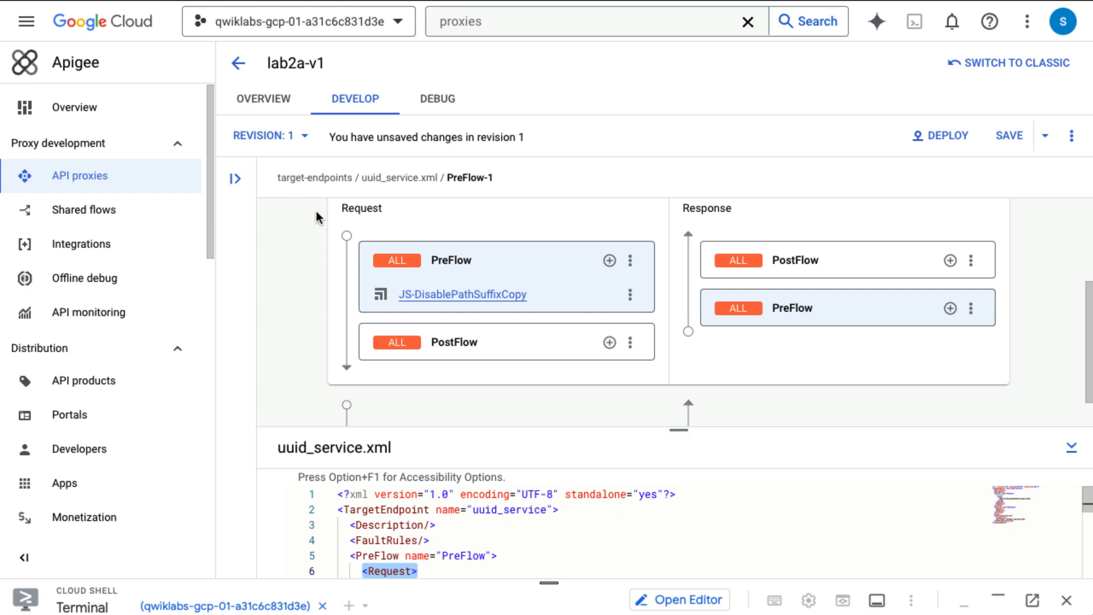
Step: Show the proxy tree and view the JS-DisablePathSuffixCopy policy and the DisablePathSuffixCopy.js resource
click(234, 179)
scroll(322, 435, down, 1)
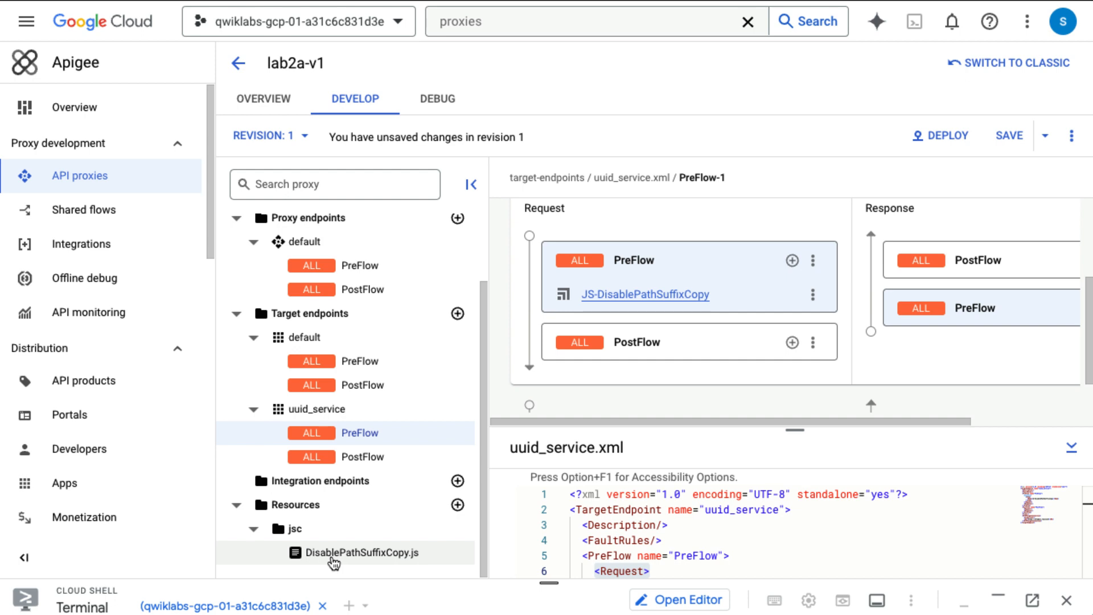
scroll(331, 558, up, 2)
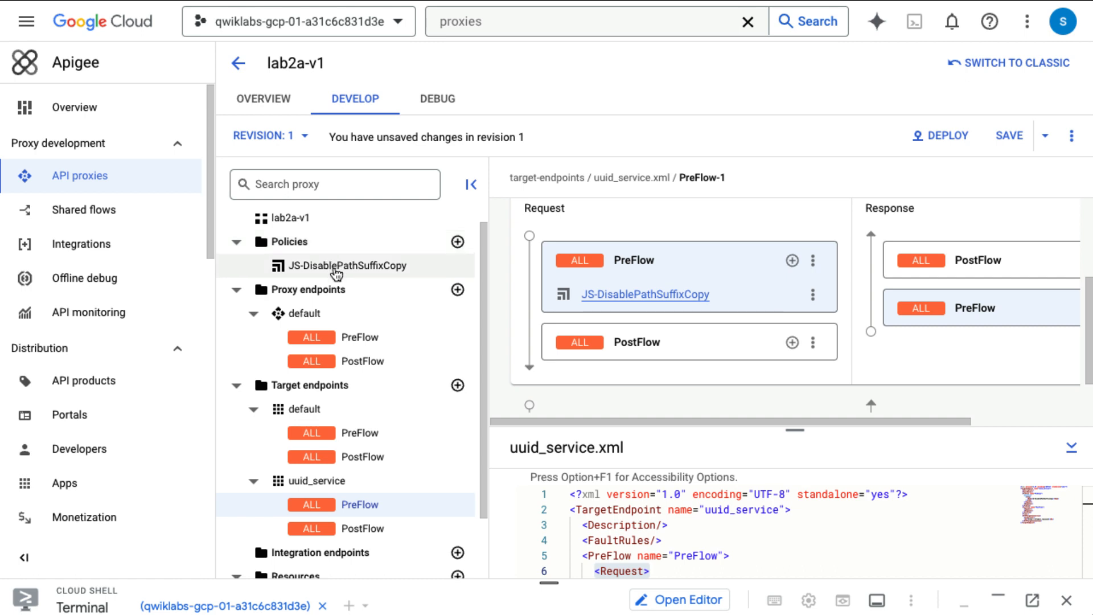
click(336, 268)
scroll(682, 516, down, 2)
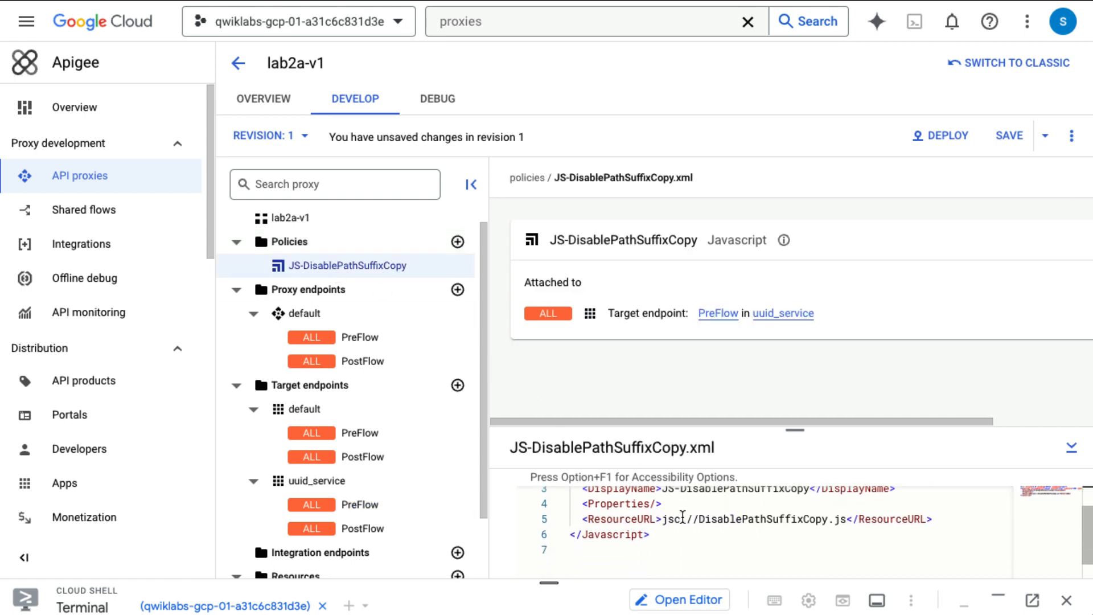
scroll(753, 511, up, 2)
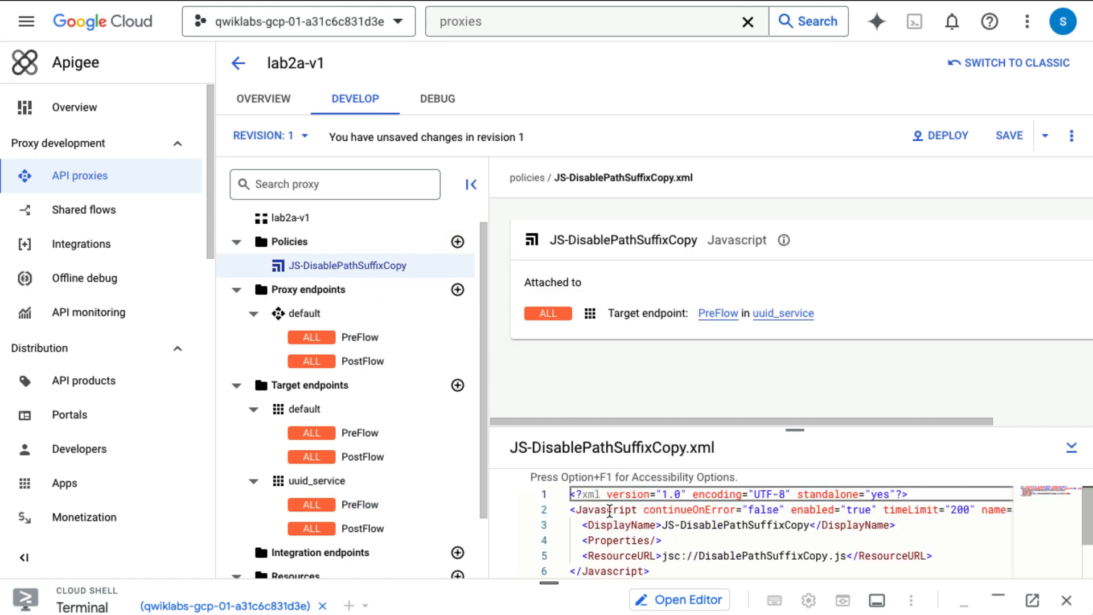
scroll(306, 515, down, 3)
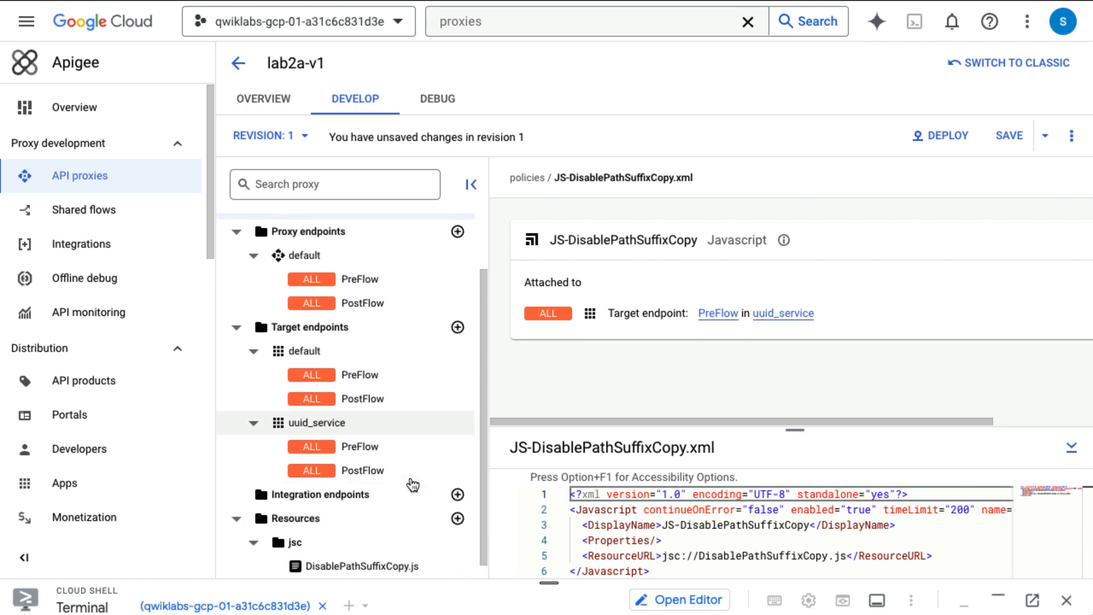
click(318, 551)
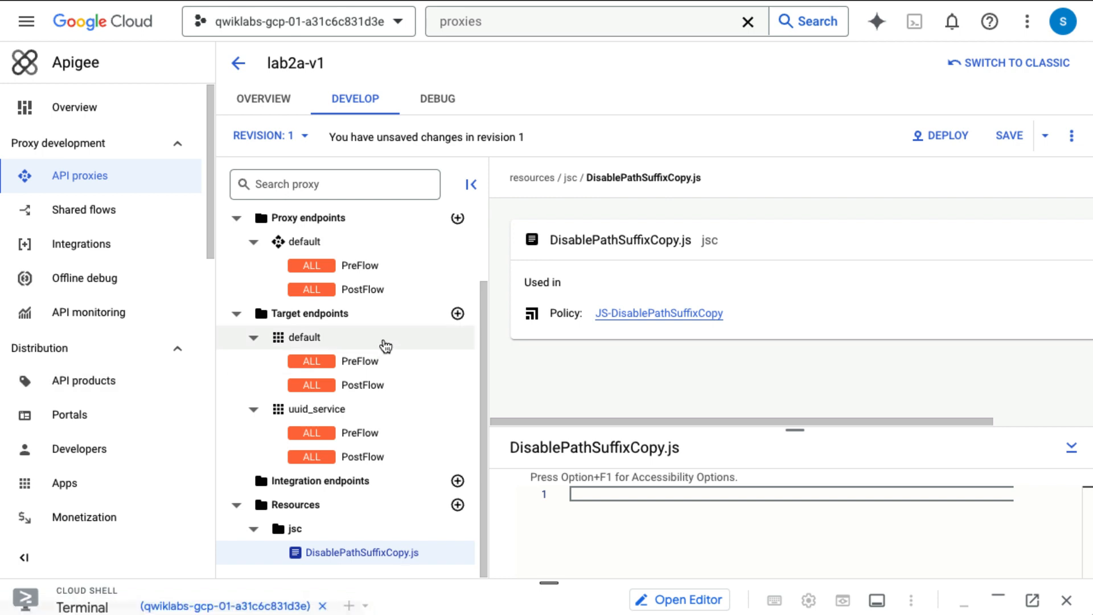
scroll(384, 343, up, 2)
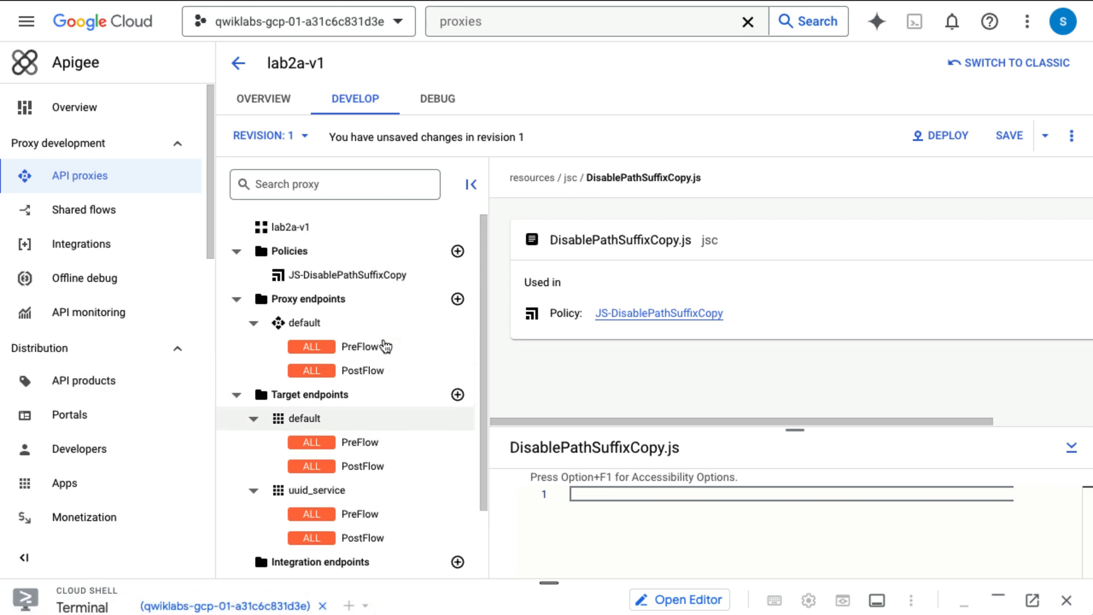
Step: Reopen the policy XML and select lines 3–5, DisplayName through ResourceURL
click(349, 275)
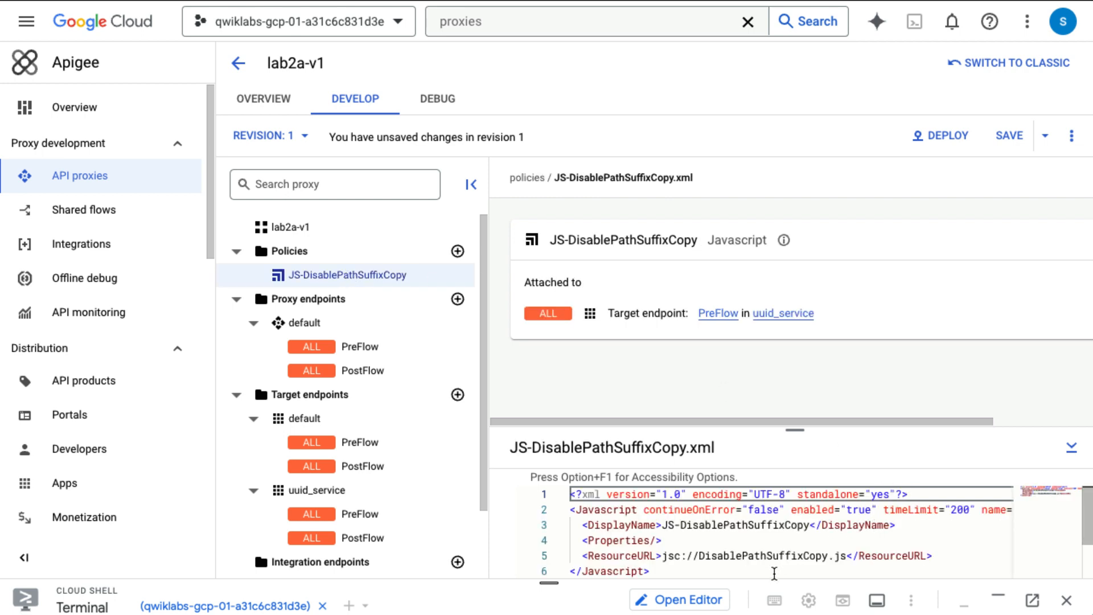
scroll(774, 573, down, 1)
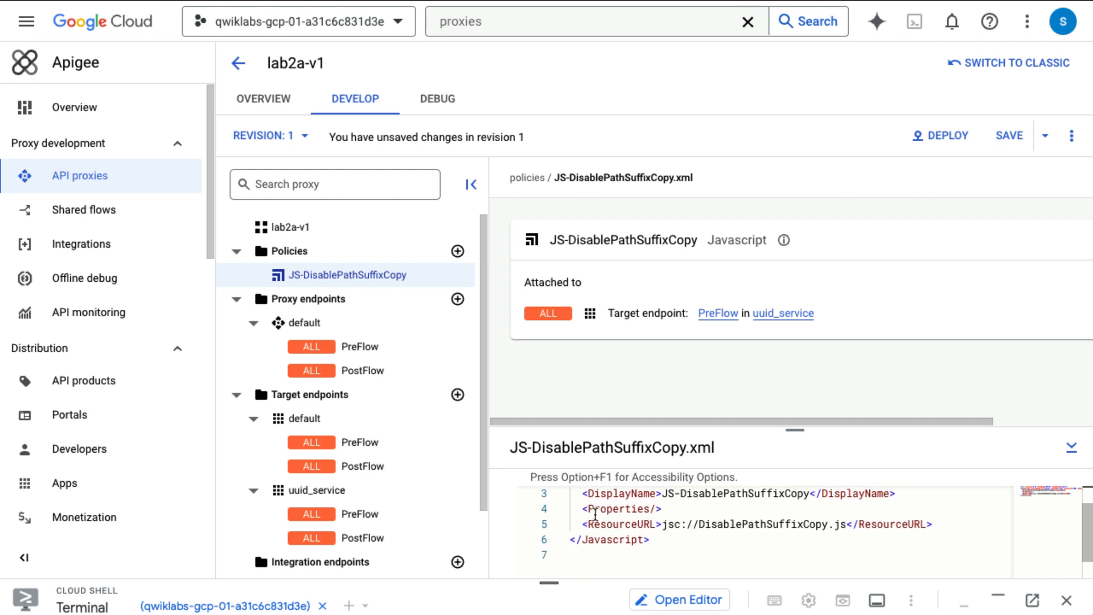
scroll(596, 517, up, 1)
scroll(595, 515, down, 1)
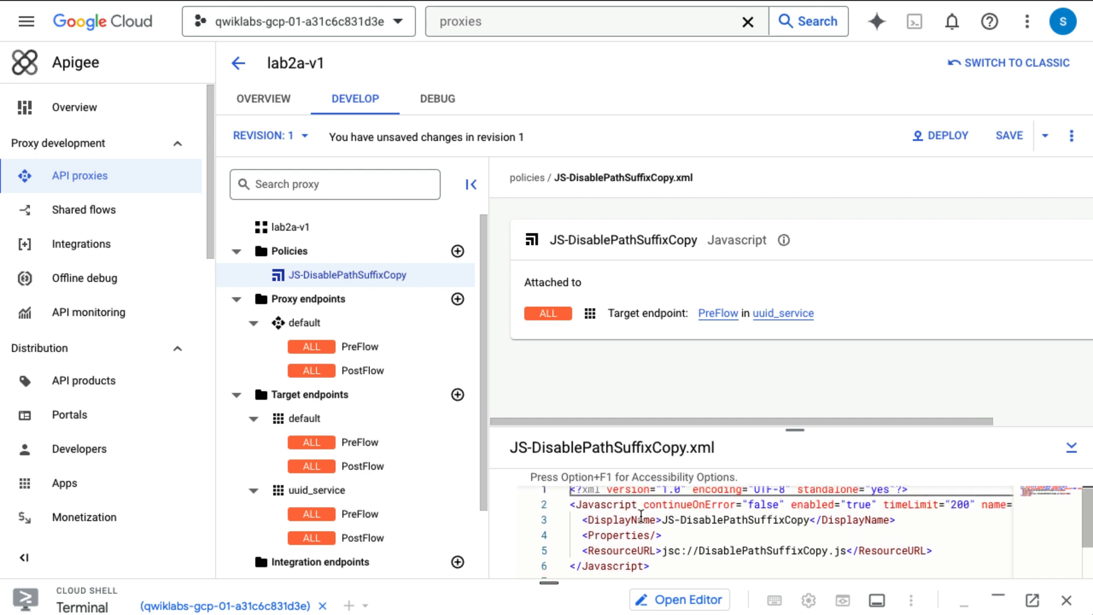
scroll(891, 515, right, 3)
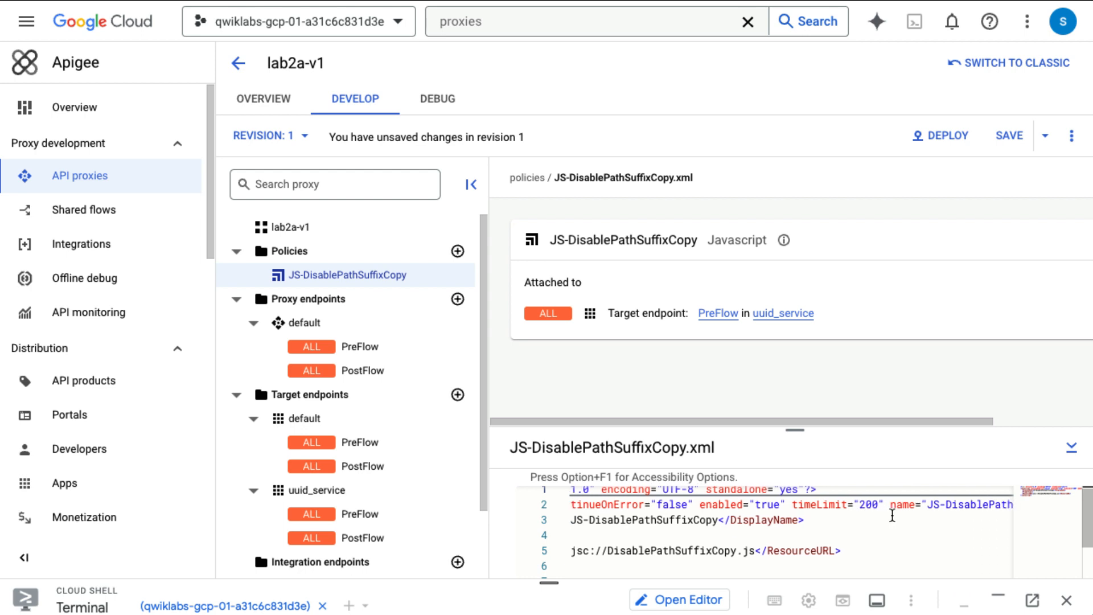
scroll(892, 515, right, 2)
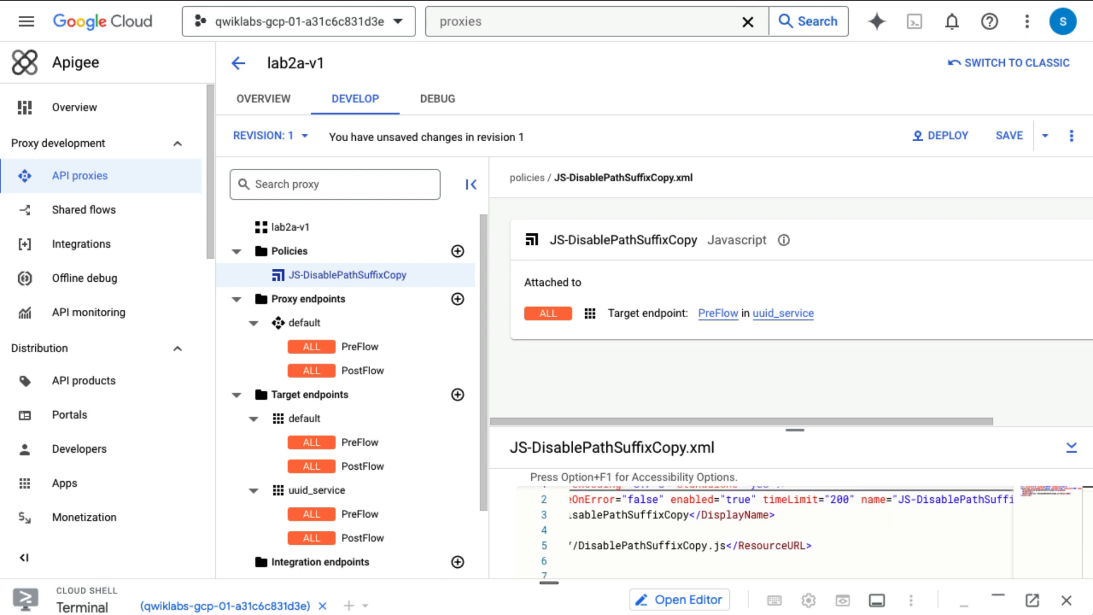
scroll(859, 515, right, 2)
scroll(860, 515, left, 6)
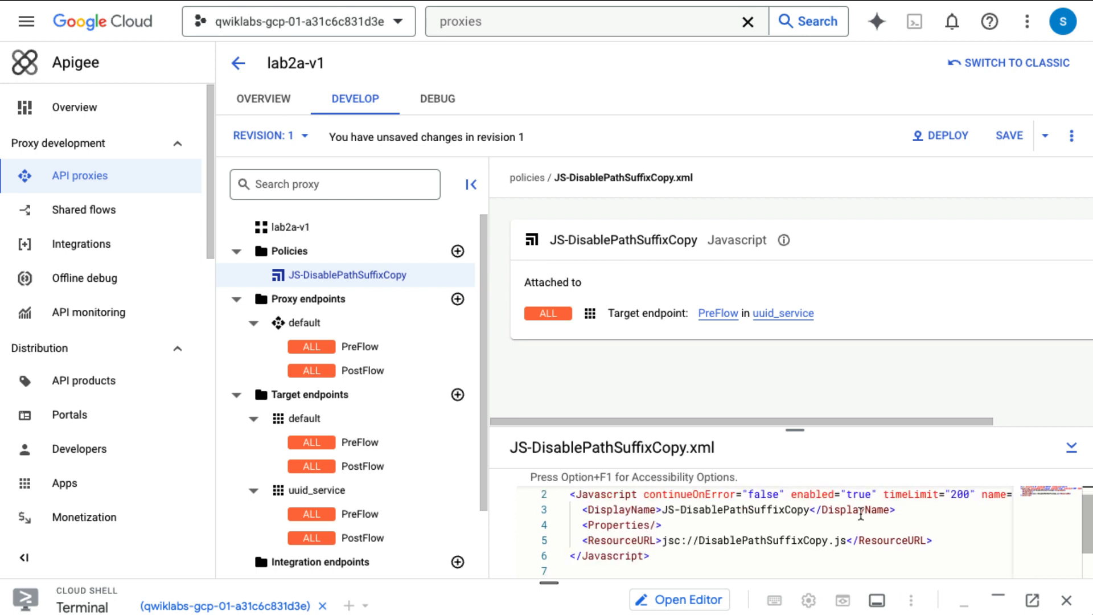
drag(582, 509, 755, 527)
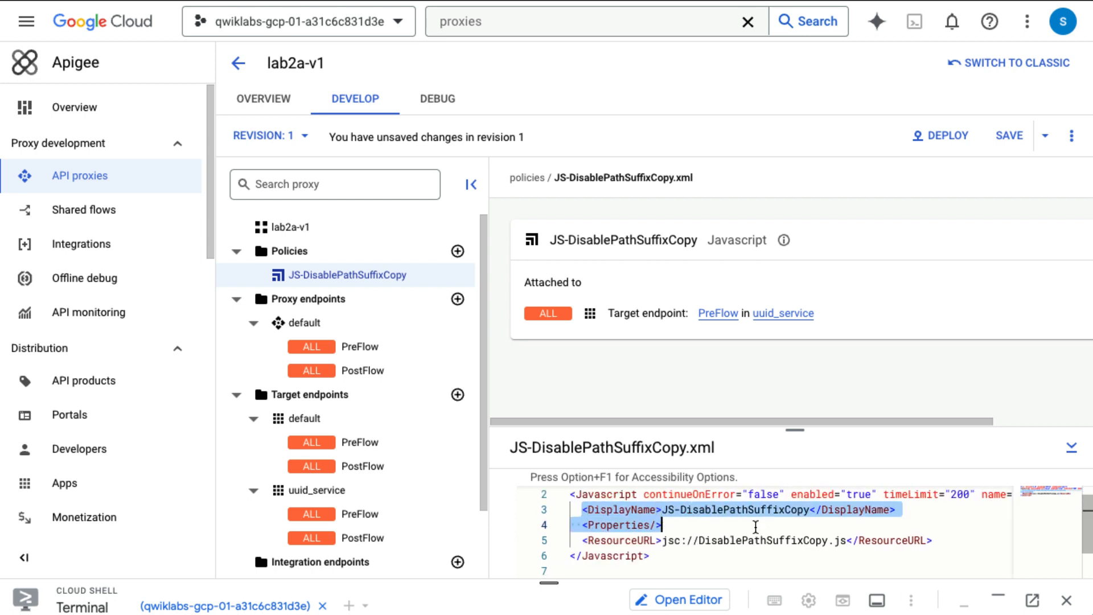
click(755, 526)
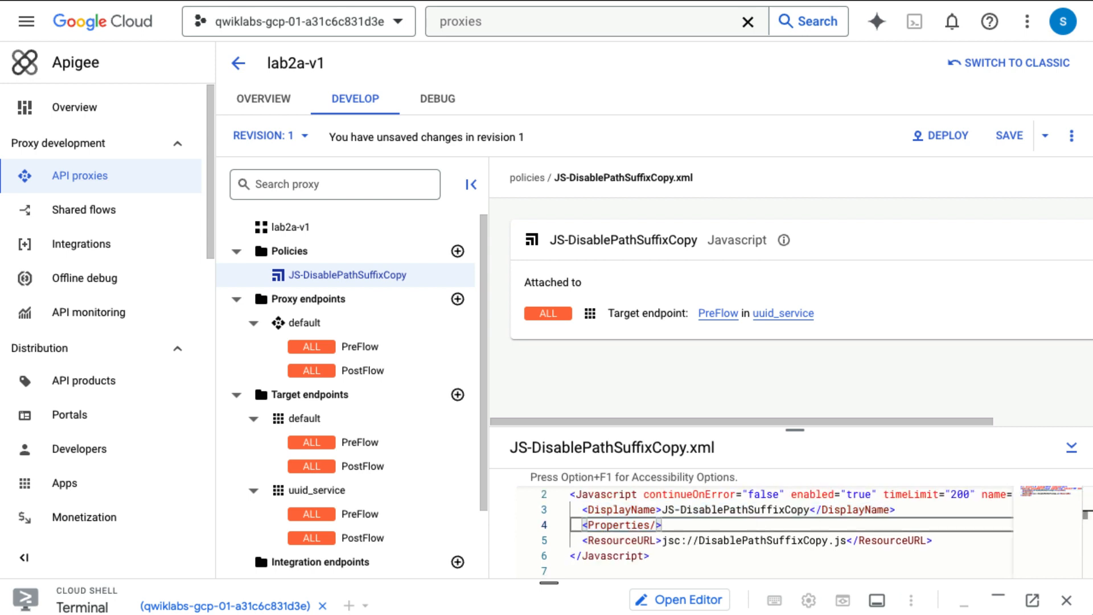
click(598, 535)
click(586, 524)
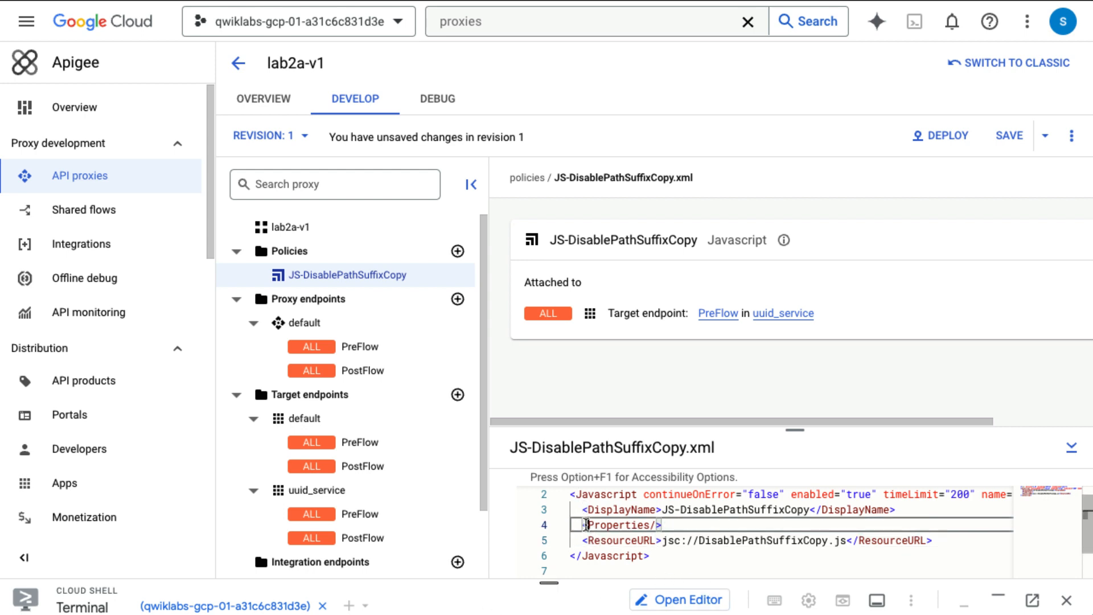
drag(582, 510, 934, 539)
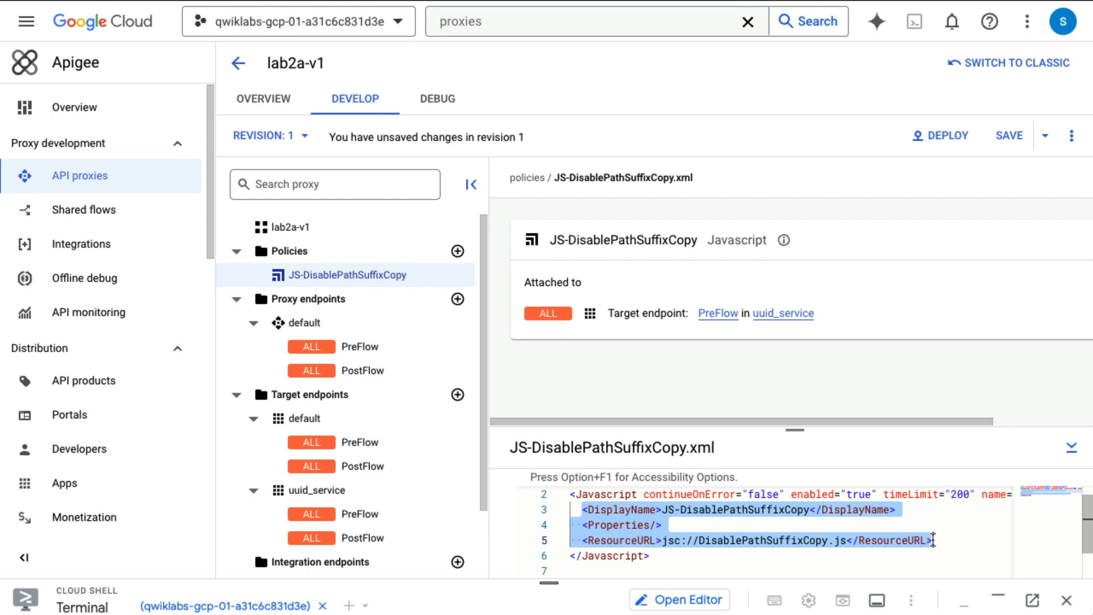
Step: Replace those lines with an inline Source block: context.setVariable("target.copy.pathsuffix", false);
key(BackSpace)
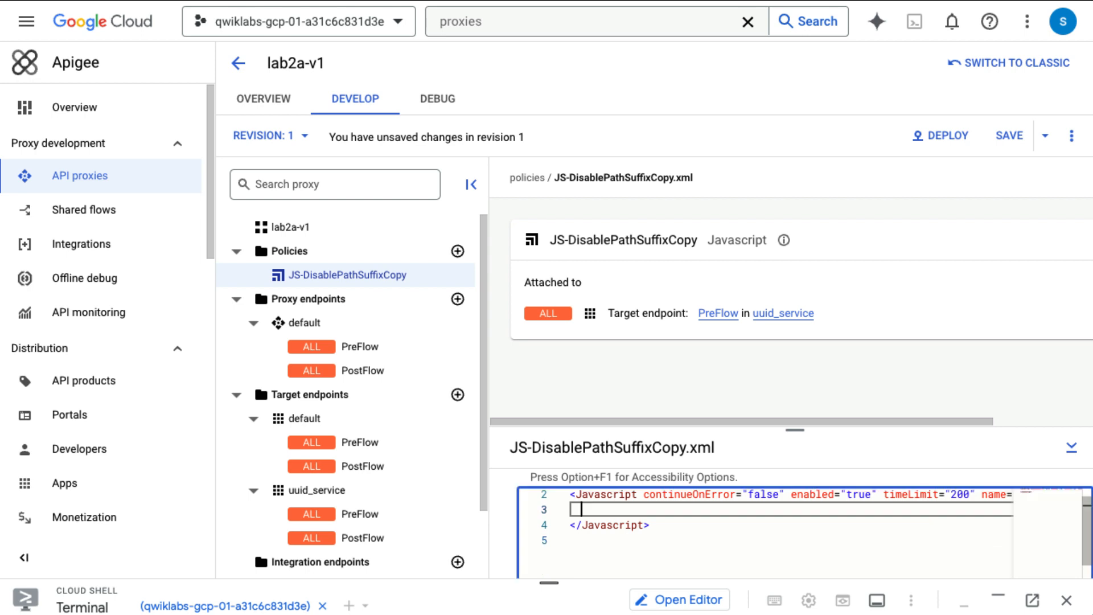
text(<source>)
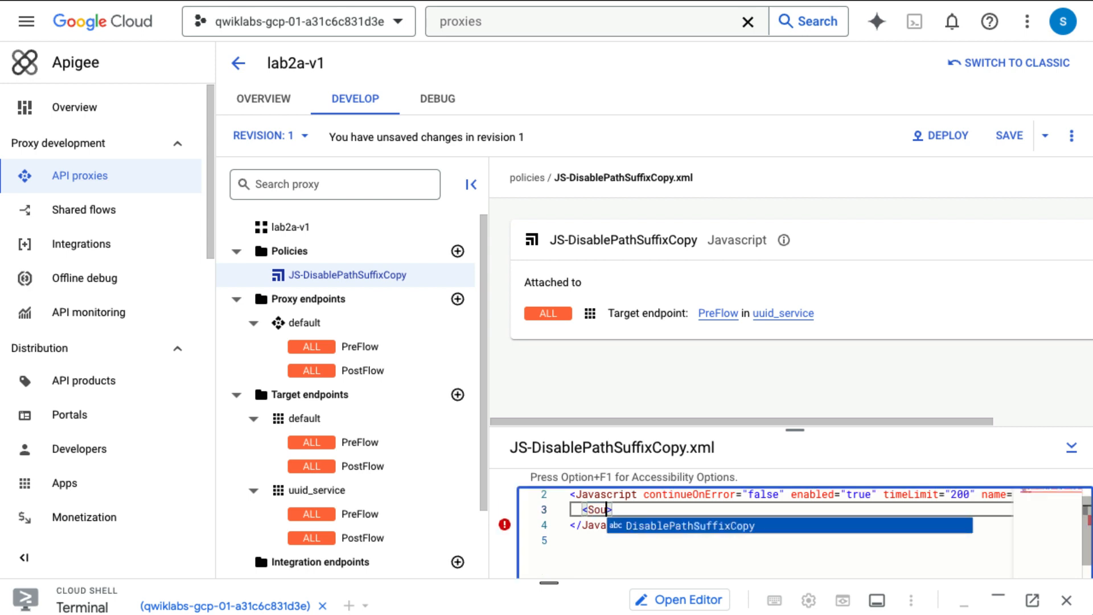
key(Return)
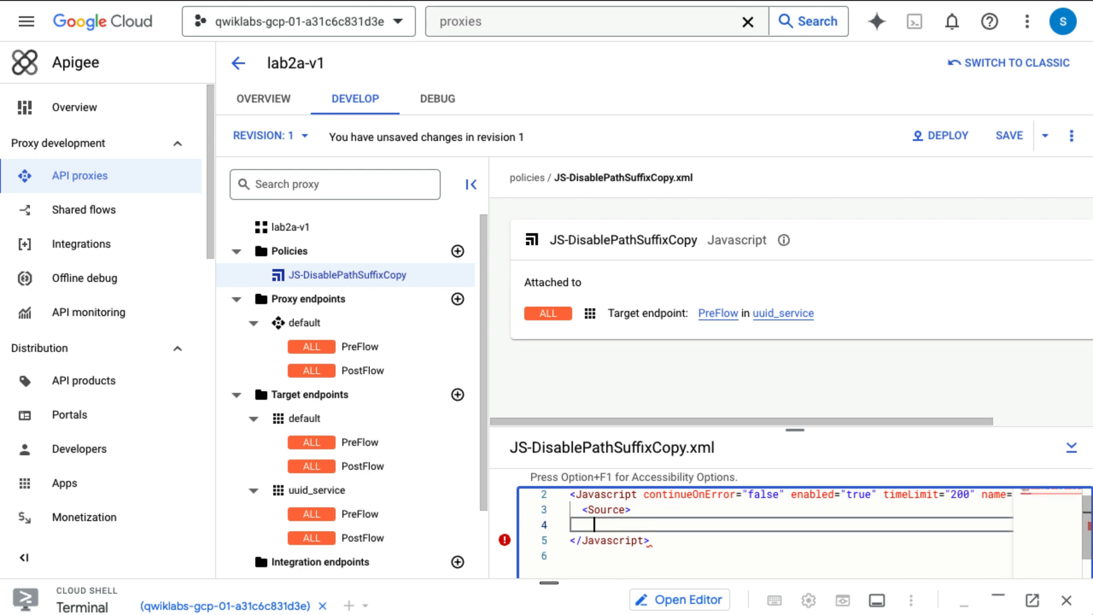
text(context.)
text(setV)
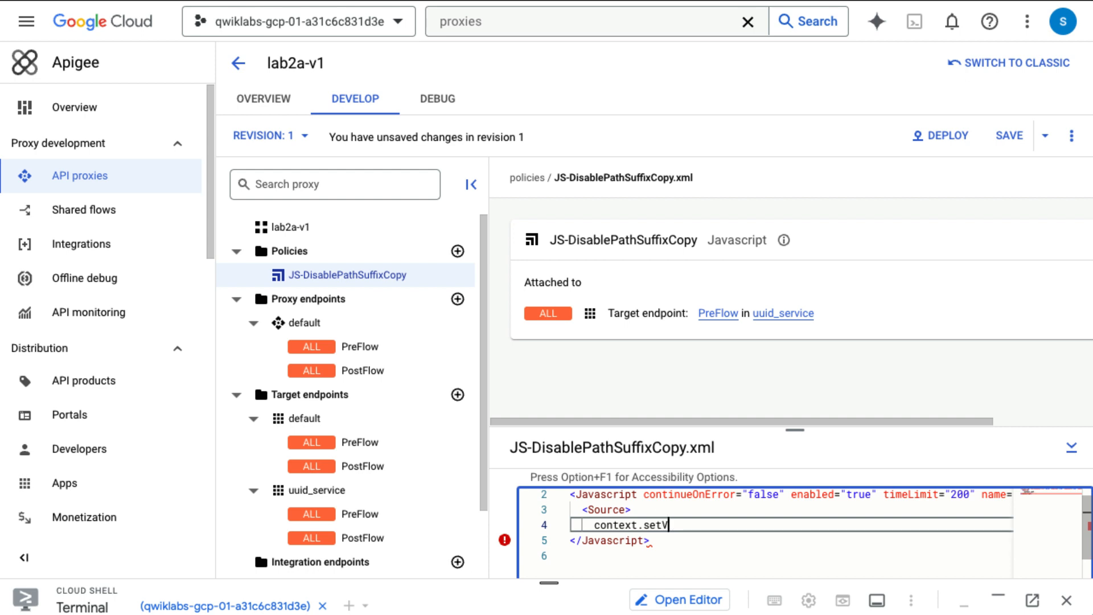
text(ariable("targ)
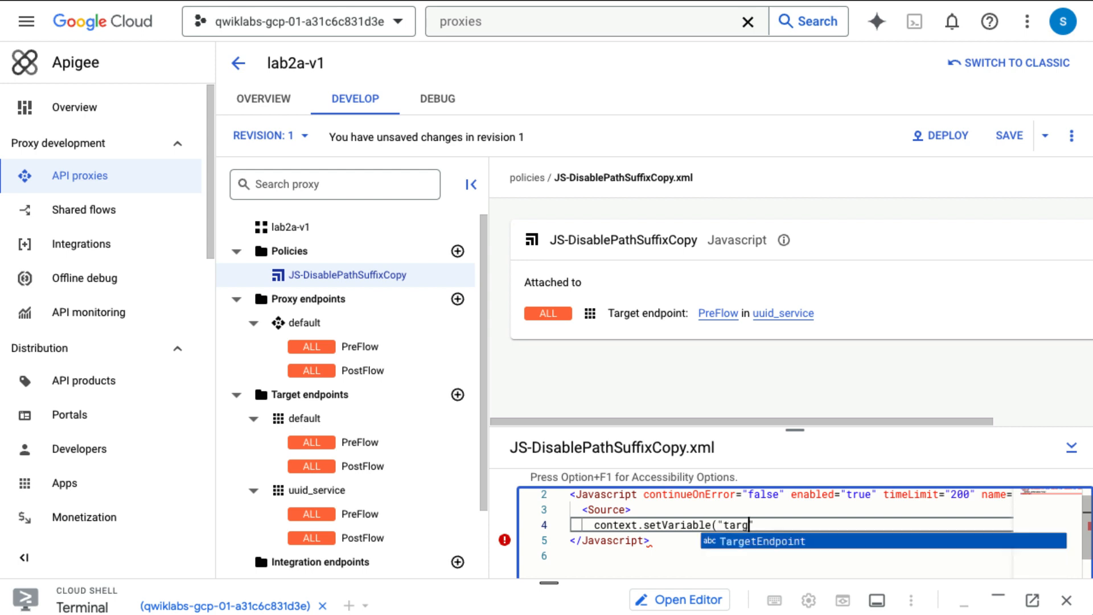
text(et-cop)
key(BackSpace)
key(BackSpace)
key(BackSpace)
key(BackSpace)
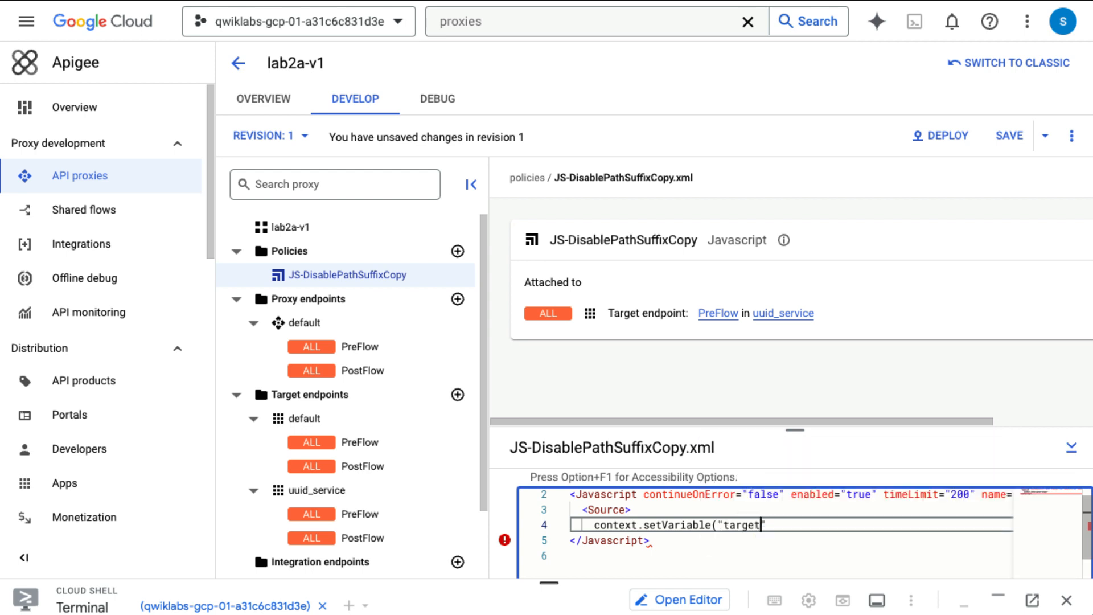
text(.copy)
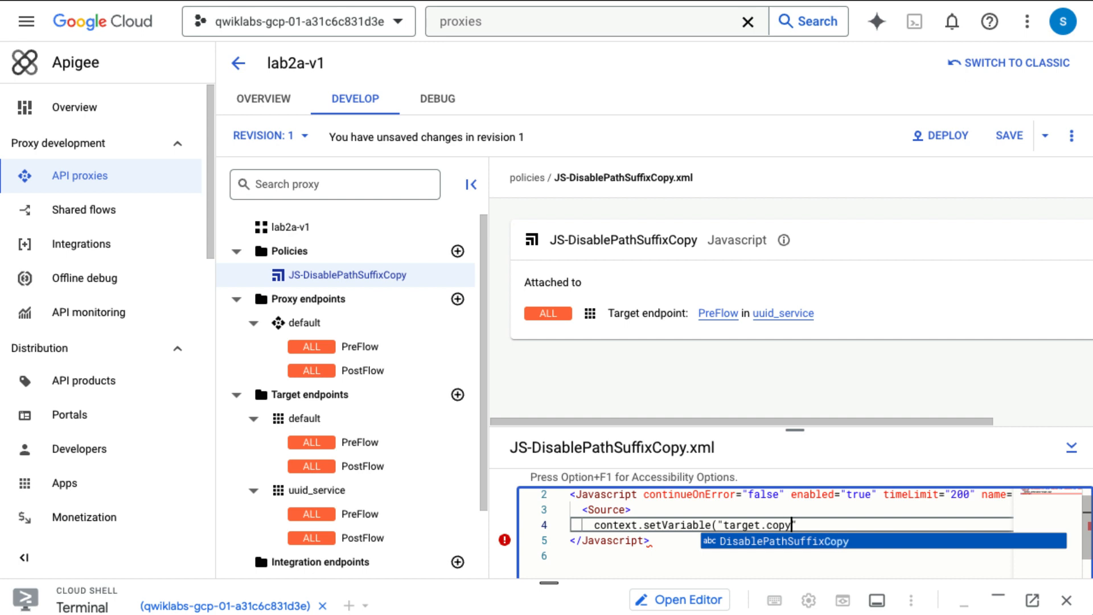
text(.pathdu)
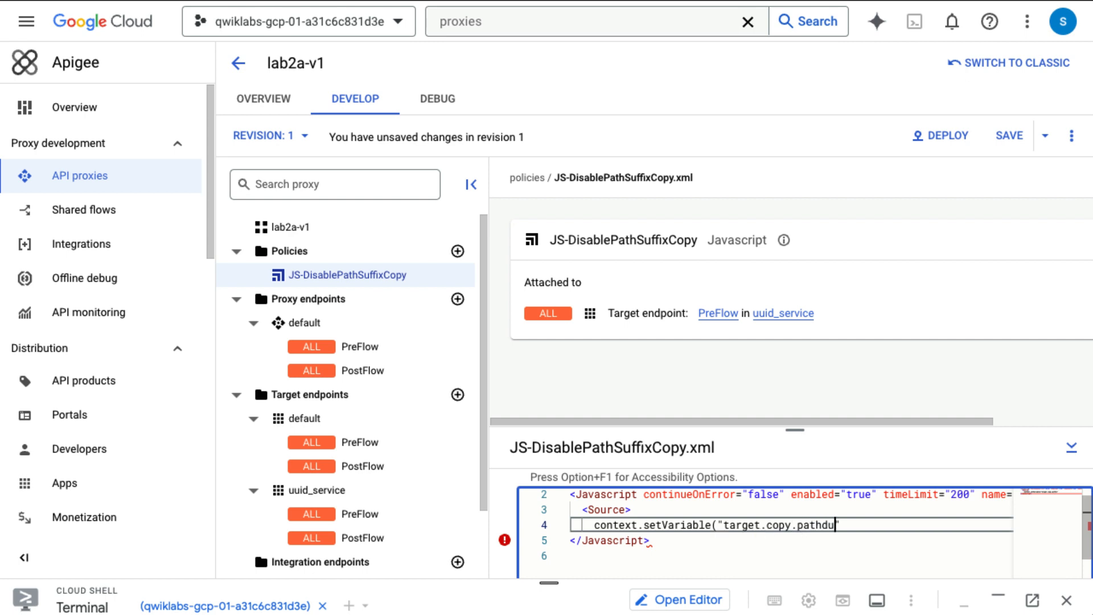
key(BackSpace)
key(BackSpace)
text(suffix)
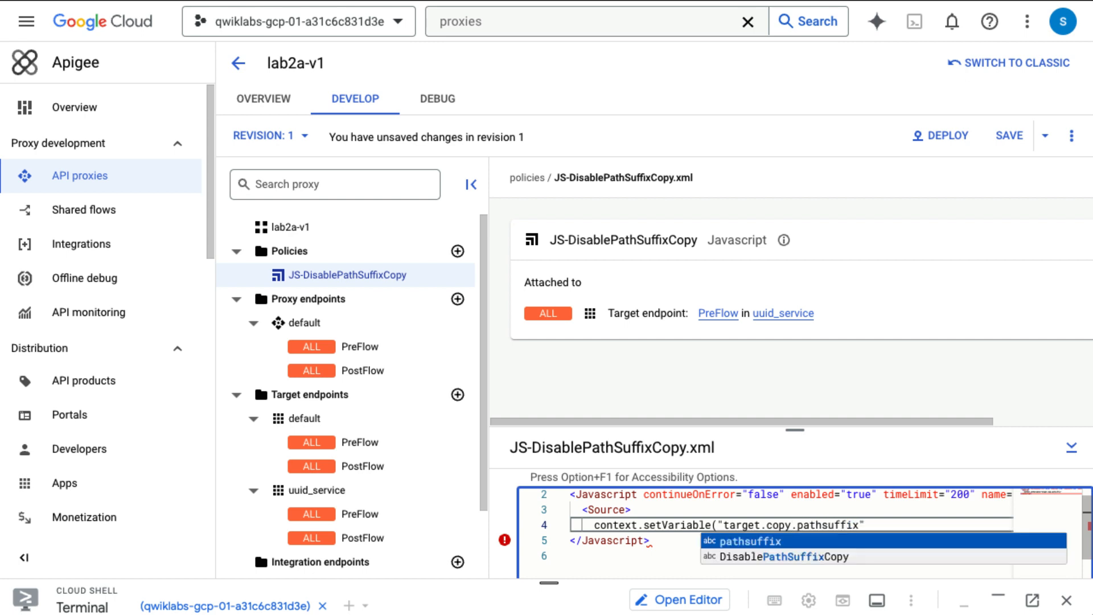
text(", false)
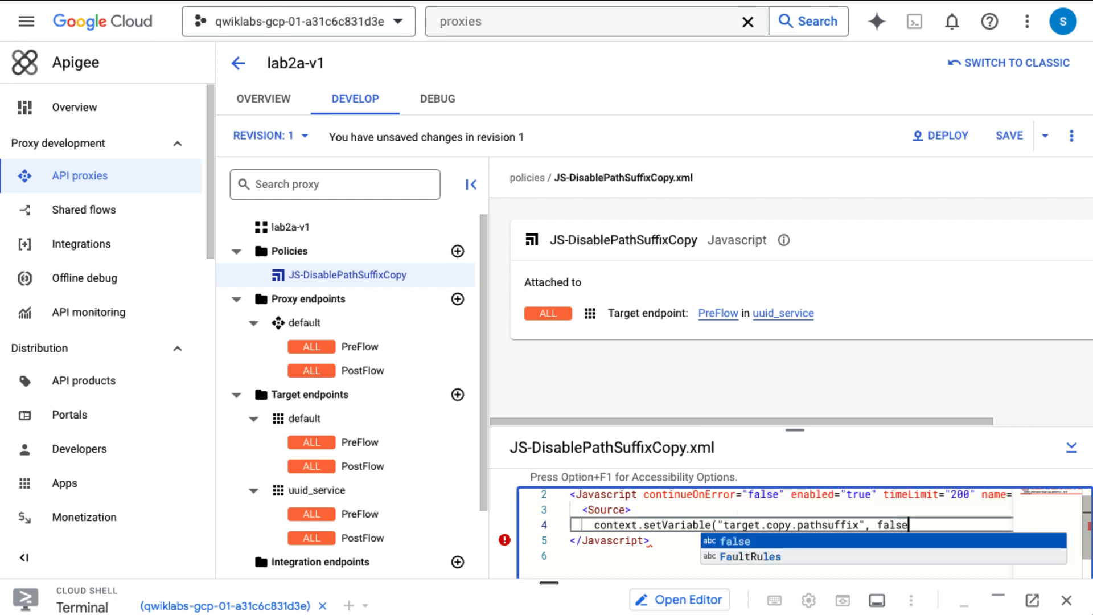
text())
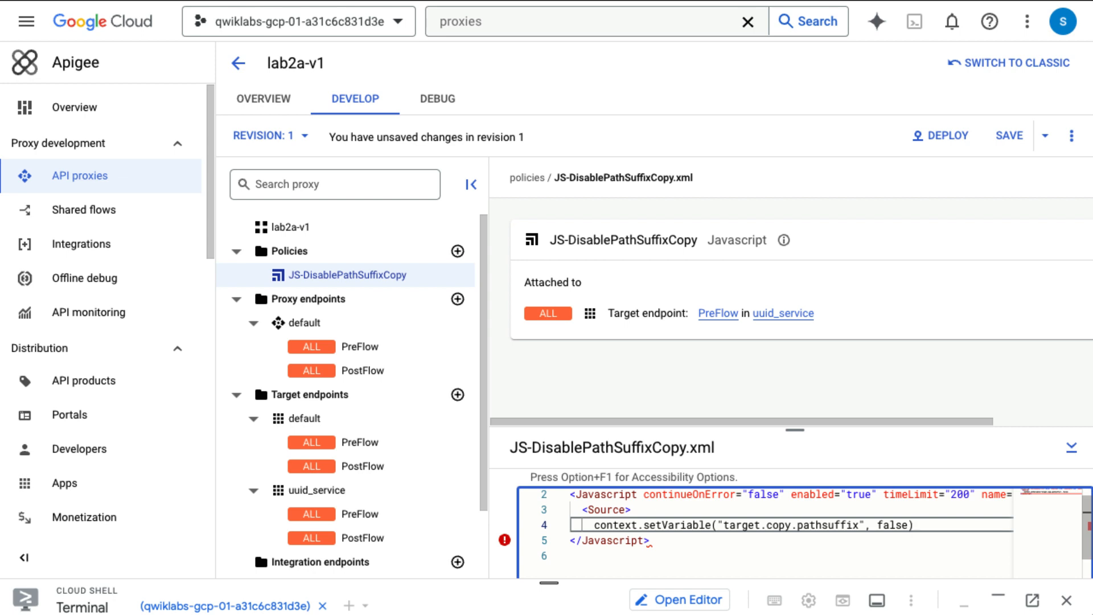
text(;)
key(Return)
key(BackSpace)
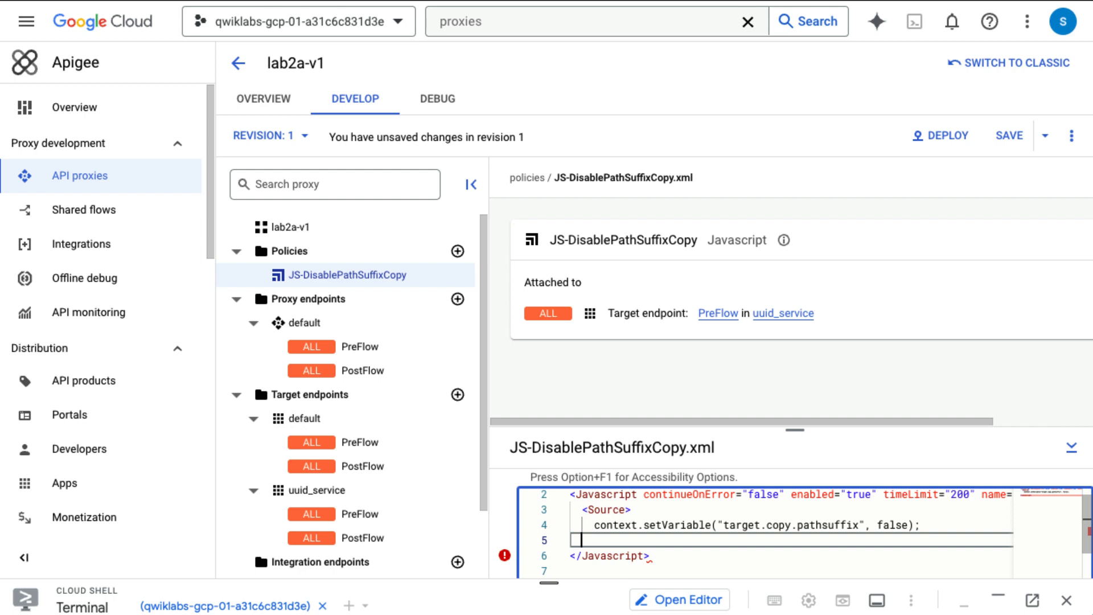
text(</Source>)
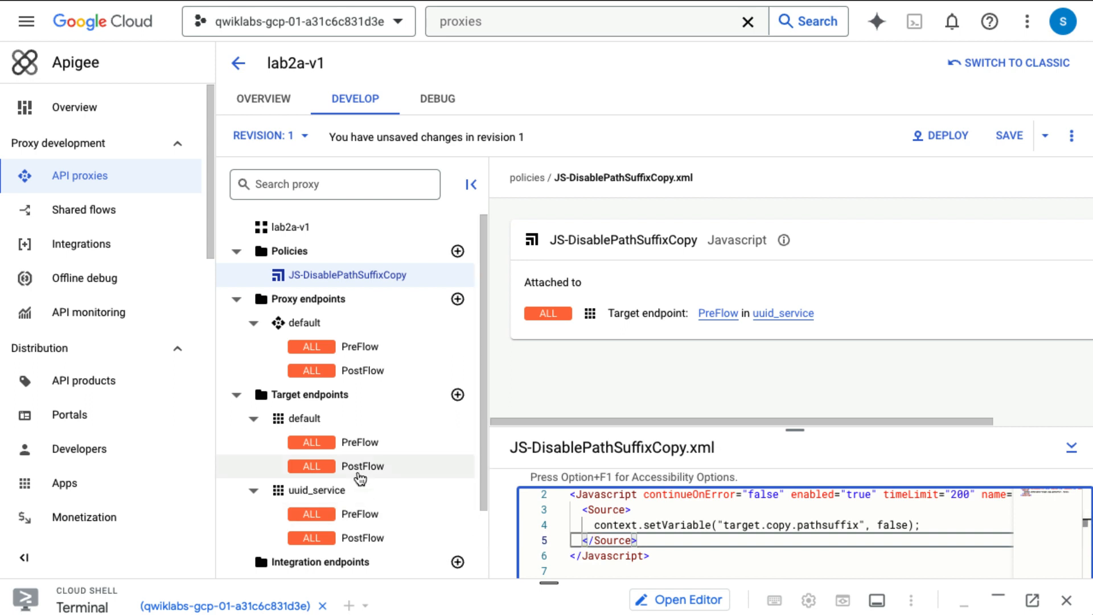
scroll(359, 478, down, 2)
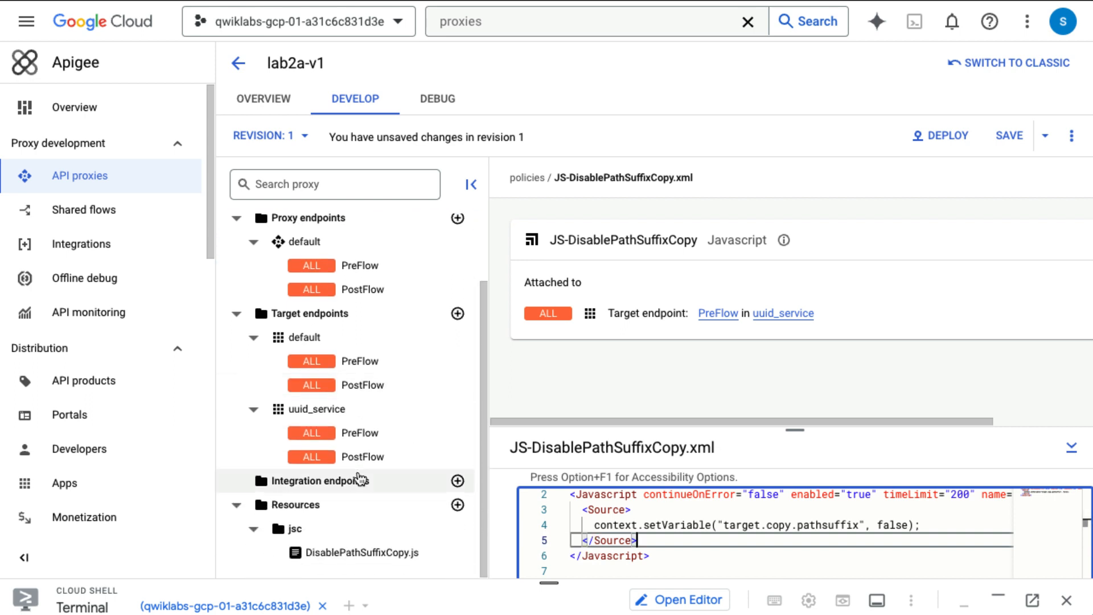
Step: Open DisablePathSuffixCopy.js from the proxy tree, delete it with confirmation, then show the tree again
right_click(353, 551)
click(299, 544)
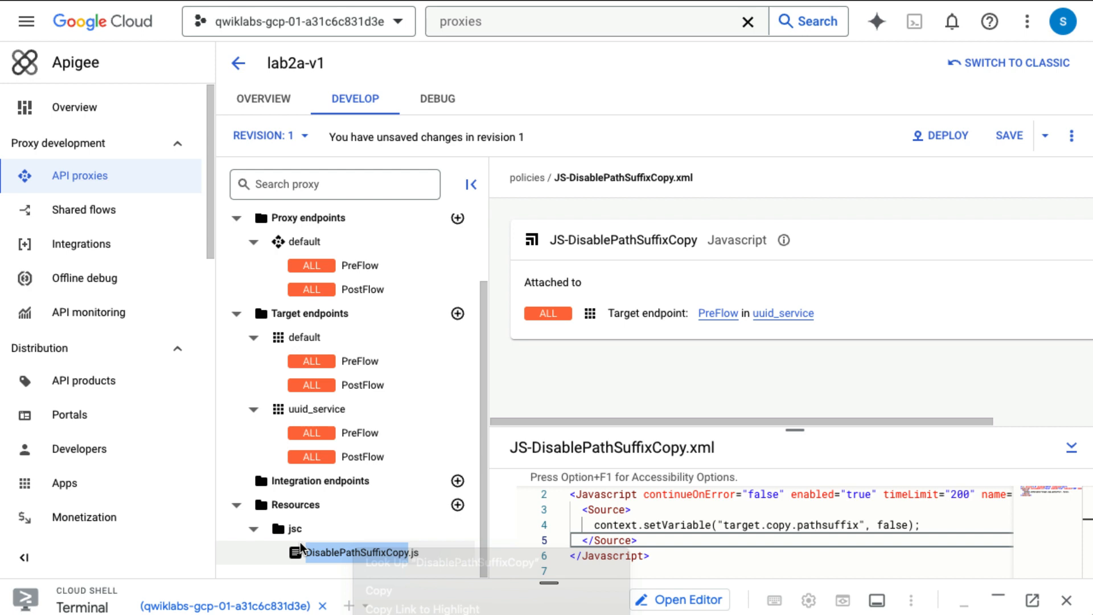
click(374, 555)
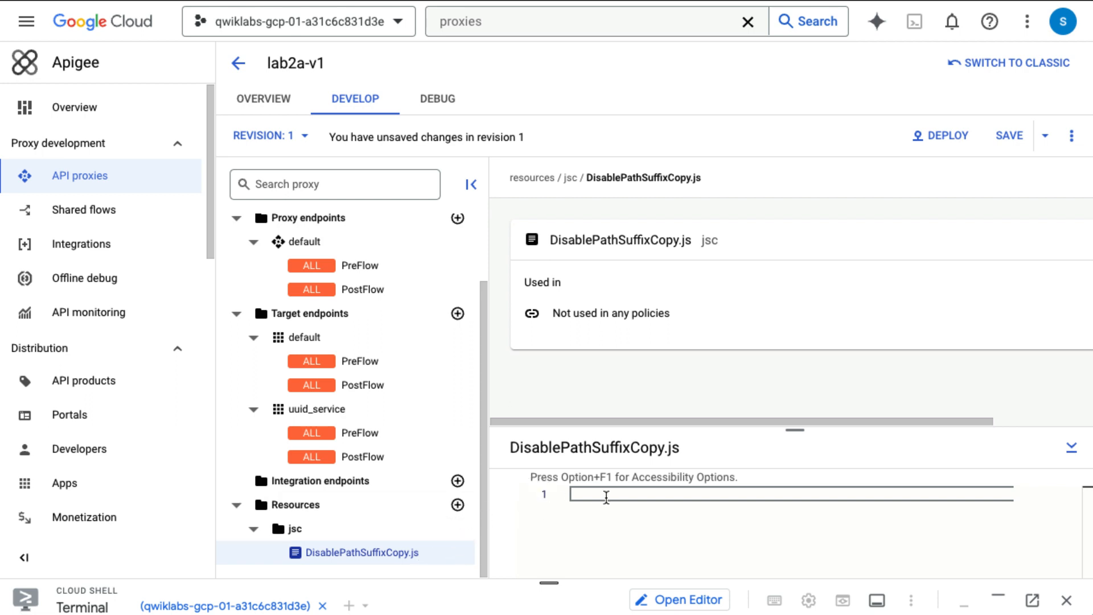
click(1071, 140)
click(814, 322)
right_click(364, 553)
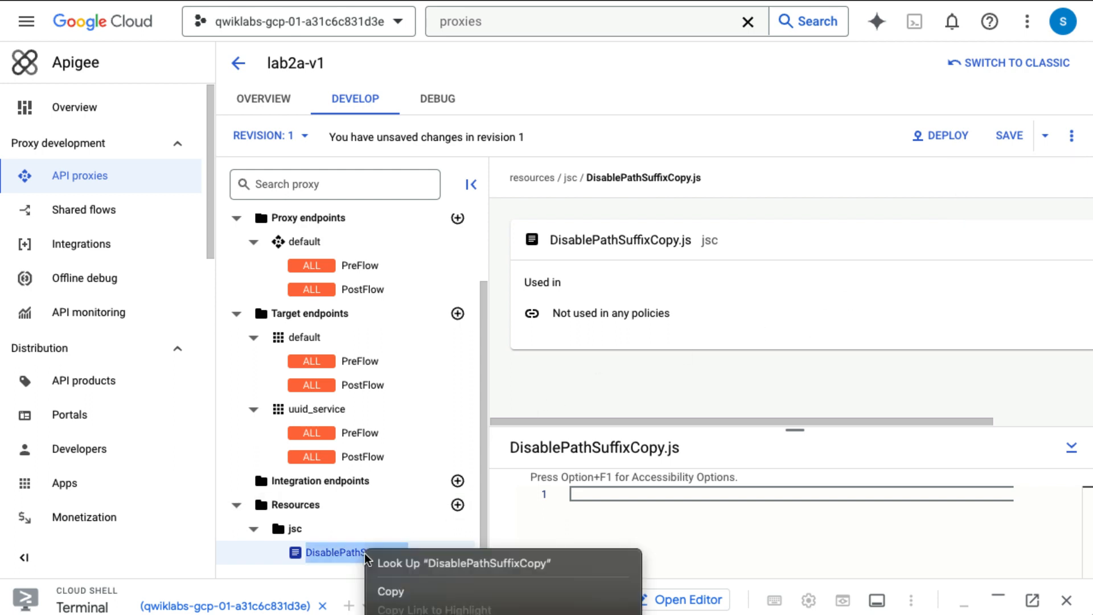
click(322, 551)
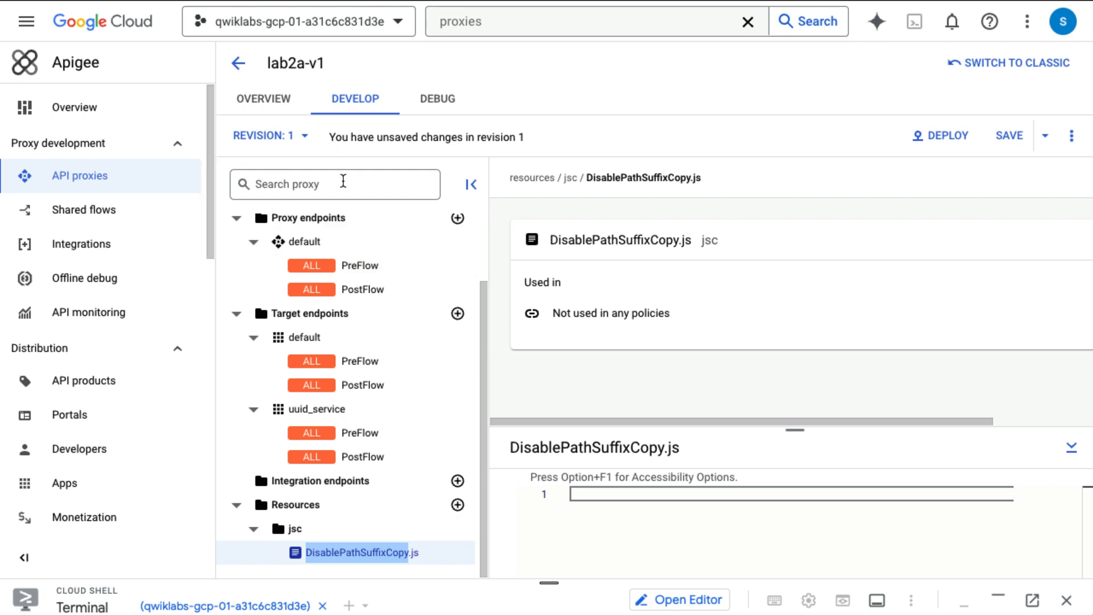
click(466, 192)
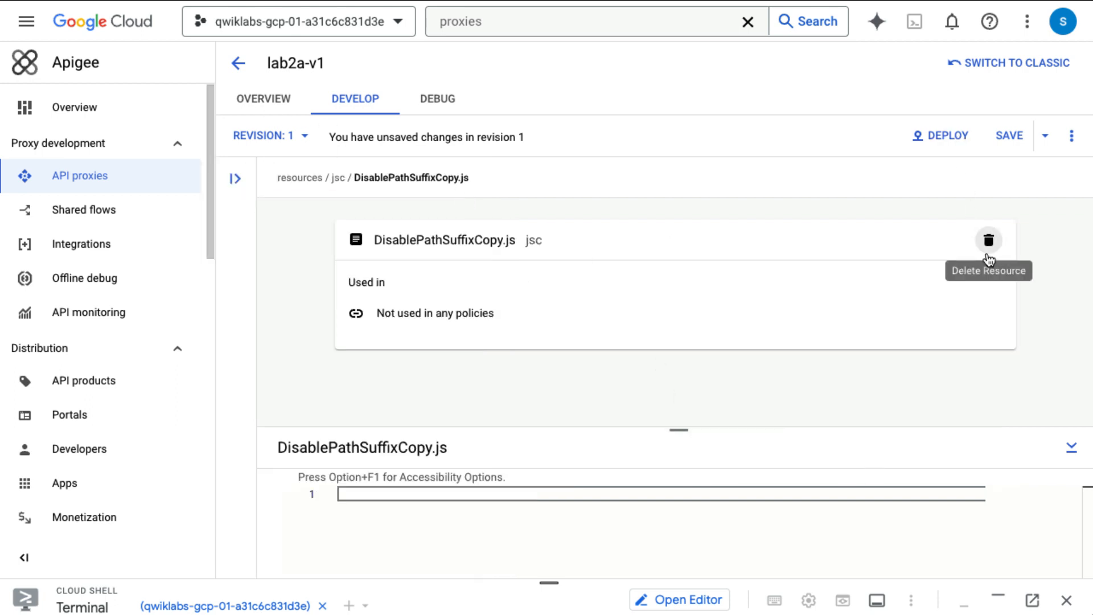
click(989, 240)
click(702, 362)
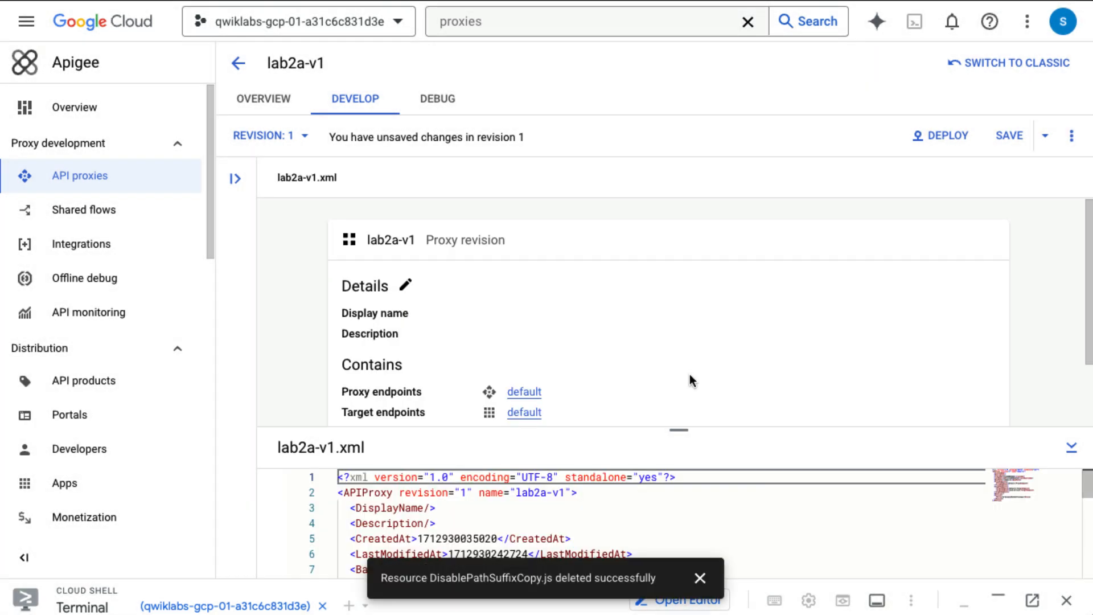
click(235, 179)
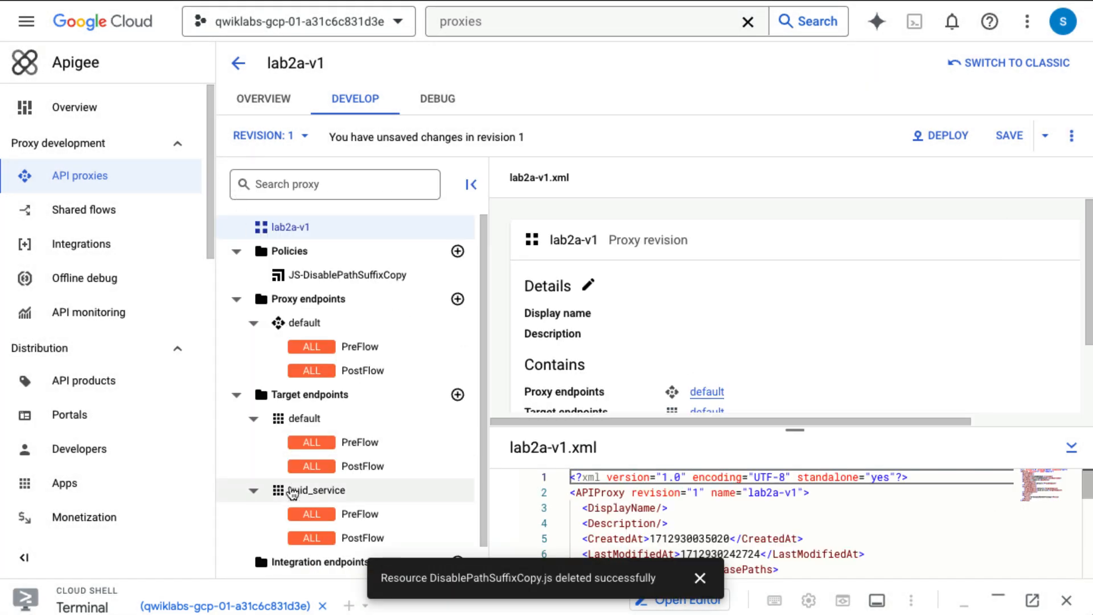
scroll(292, 493, down, 1)
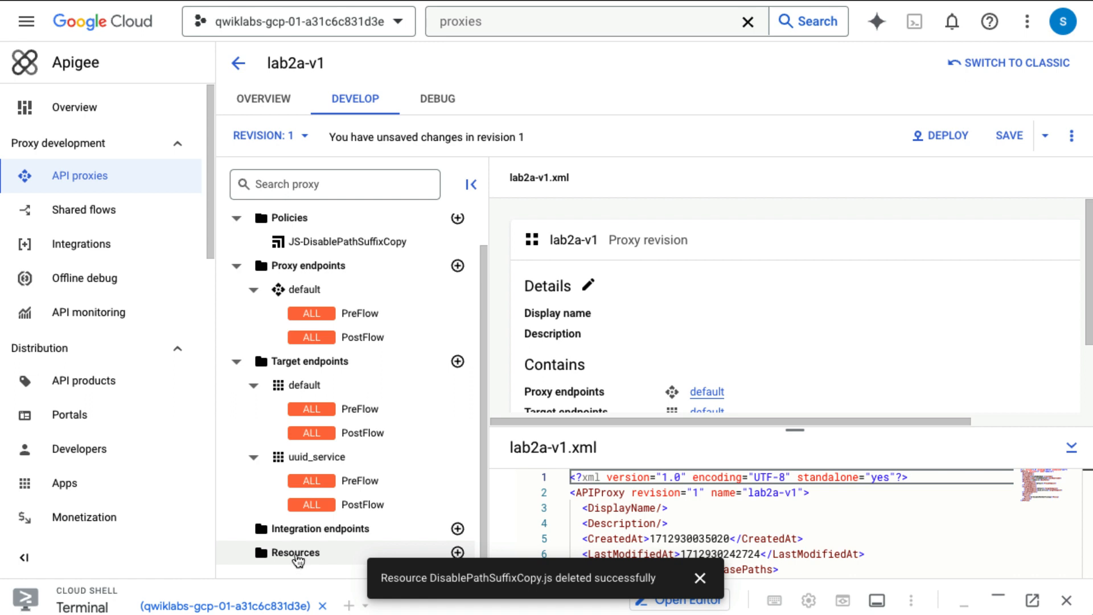
scroll(301, 432, up, 1)
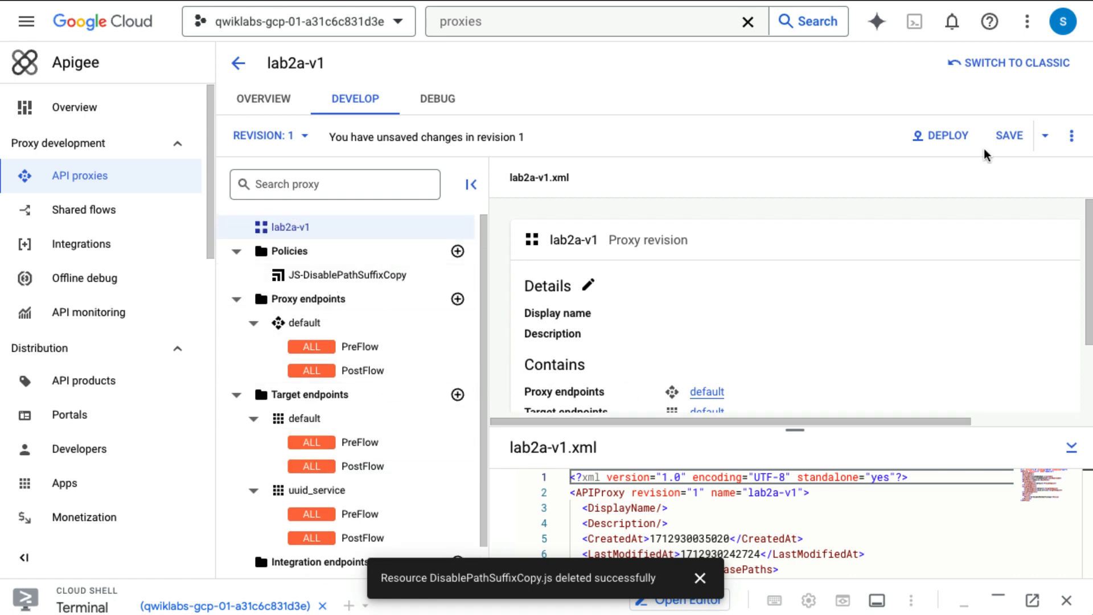
Step: Save the proxy as new revision 2 and deploy revision 2 to the eval environment
click(1010, 138)
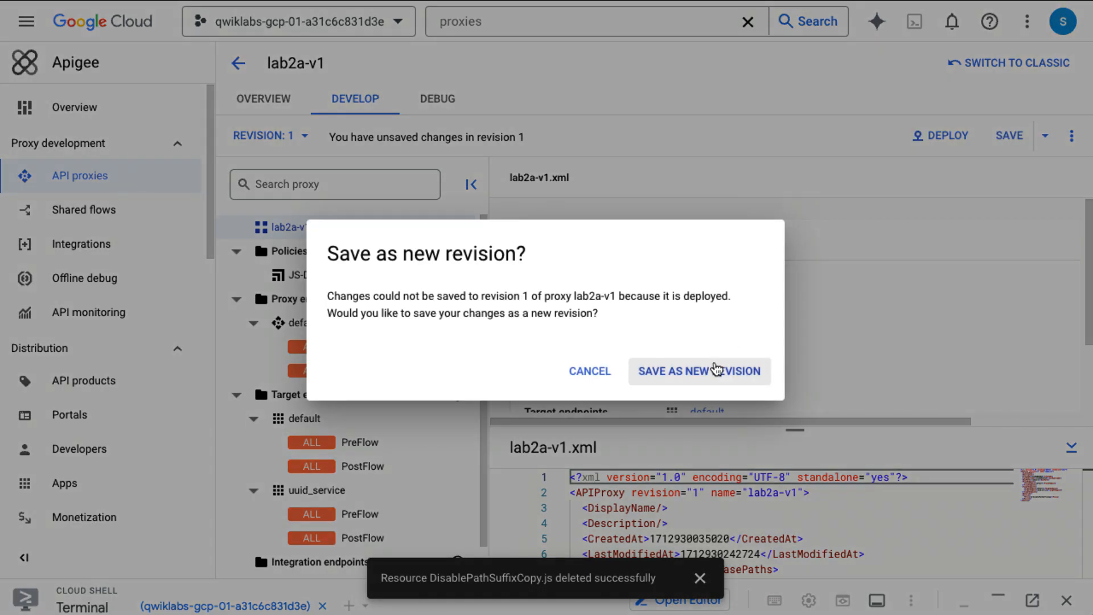
click(716, 370)
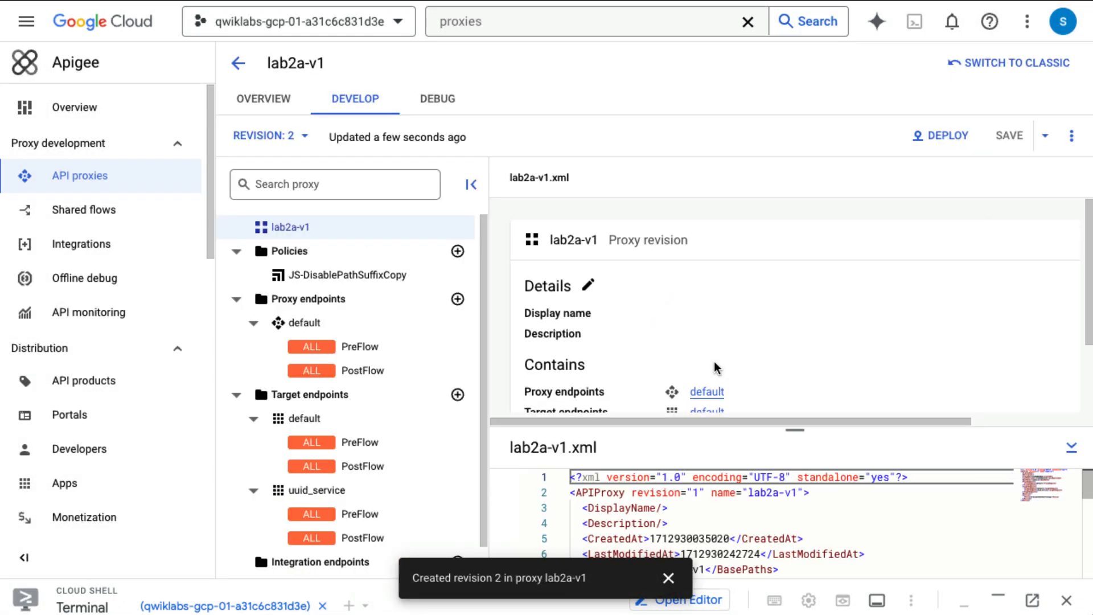
click(941, 135)
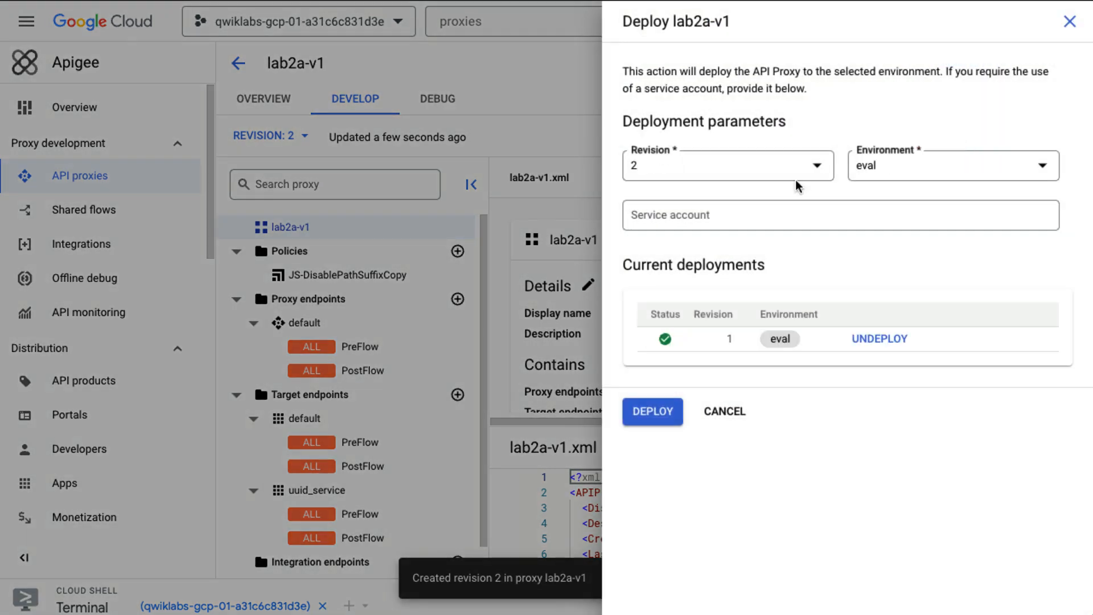
click(646, 420)
click(739, 360)
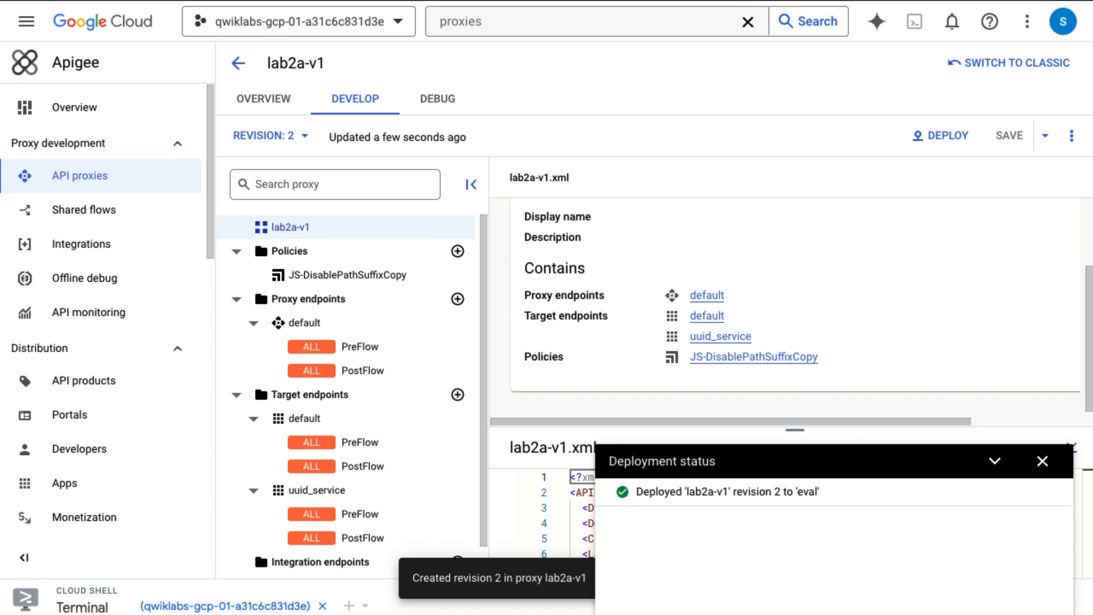
click(1043, 460)
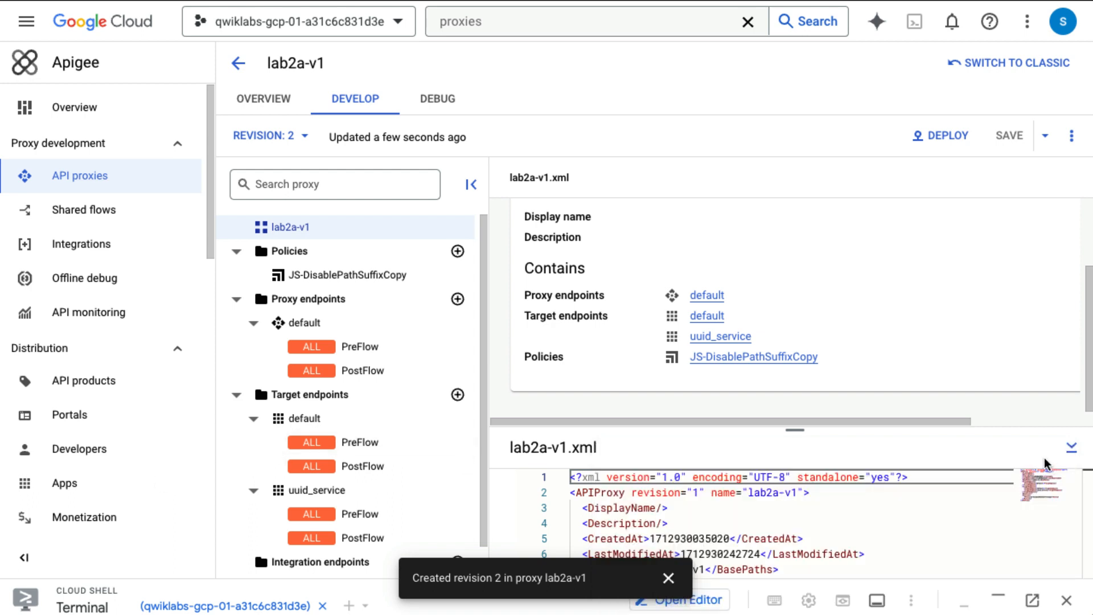
Step: Start a trial debug session on eval - 2, then delete its data and return to the sessions list
click(443, 118)
click(487, 141)
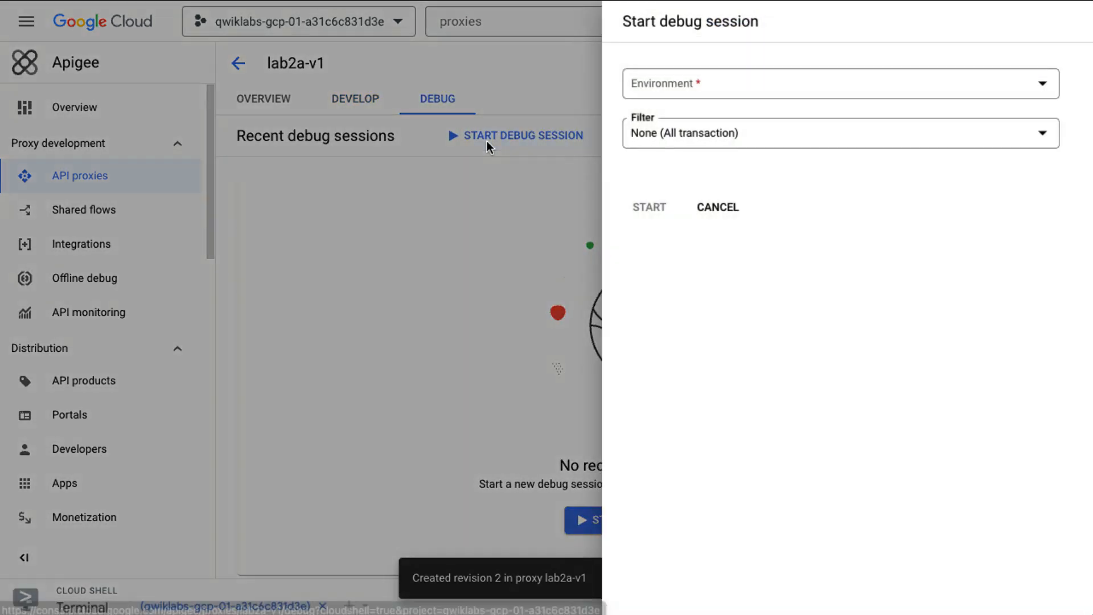
click(815, 93)
click(795, 98)
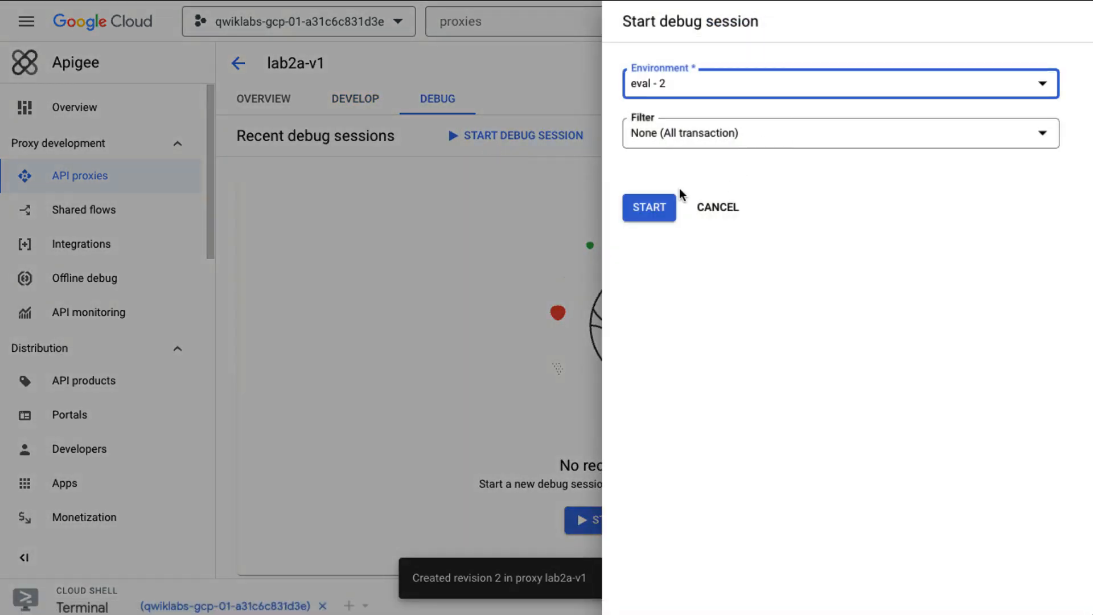
click(658, 217)
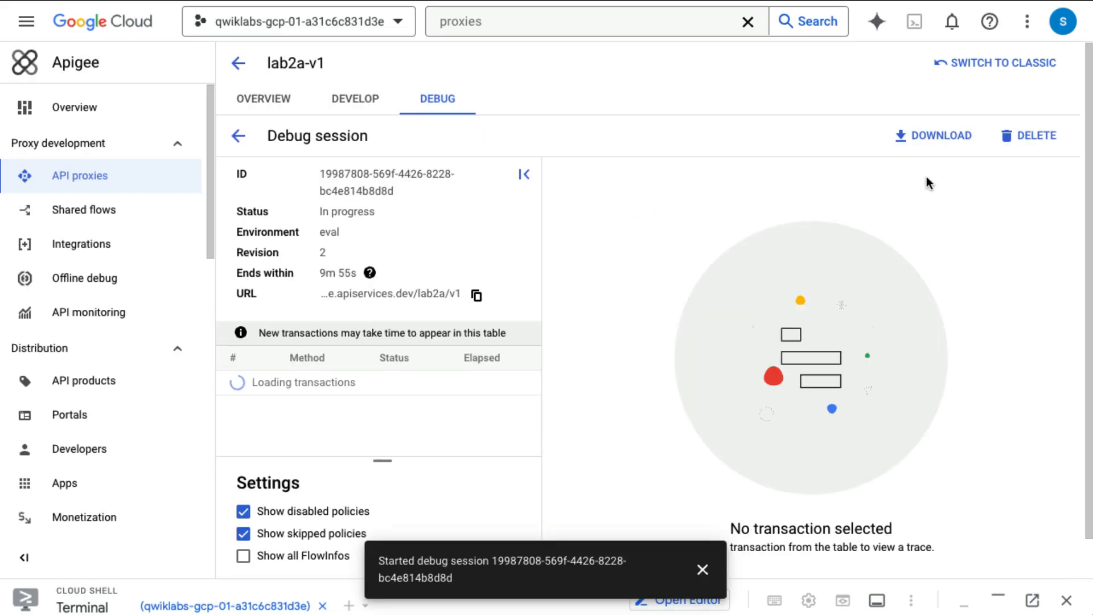
click(1046, 137)
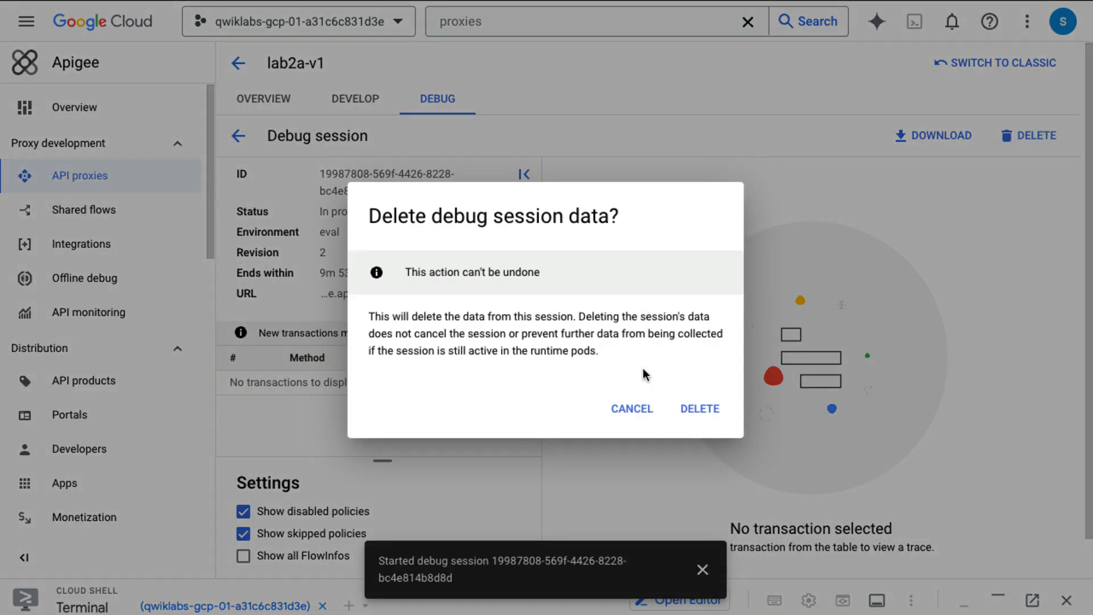
click(700, 411)
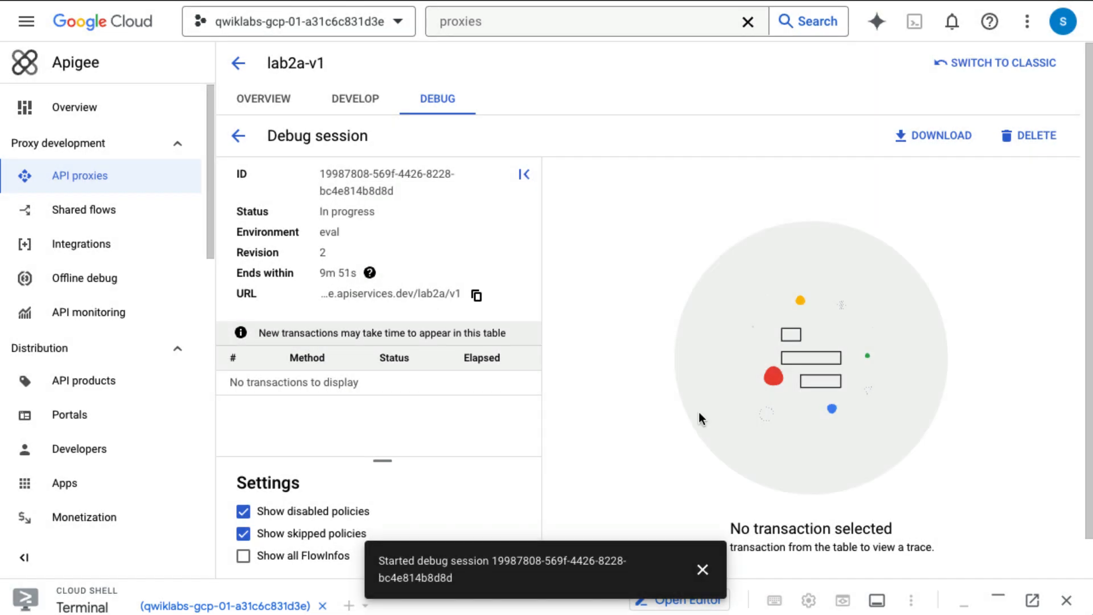
click(238, 136)
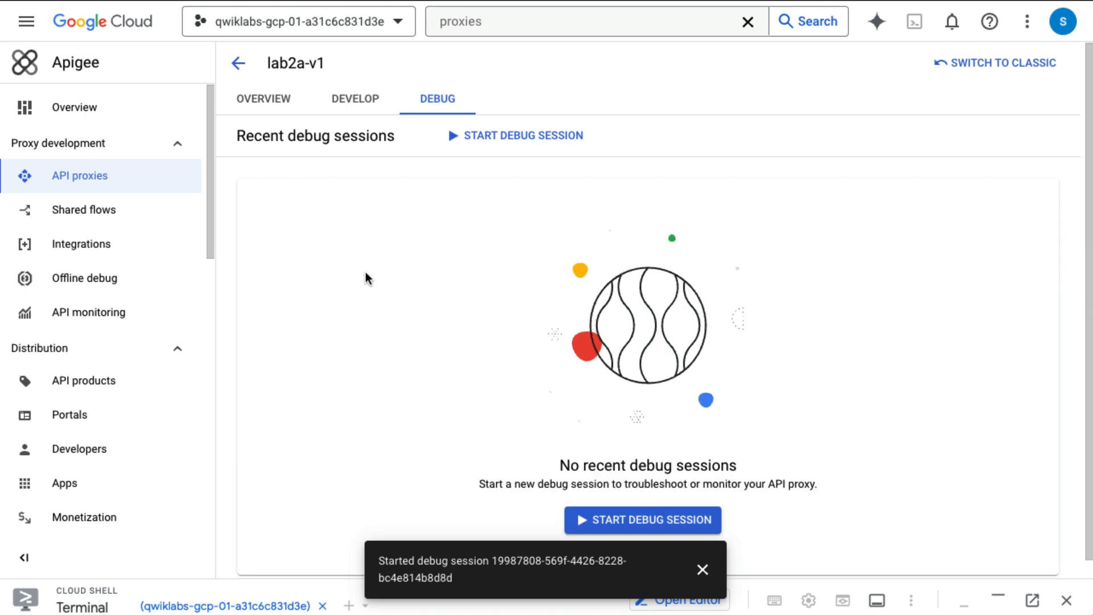
click(702, 569)
Step: Start a debug session on eval - 2 with the custom filter proxy.pathsuffix == "/uuid"
click(646, 521)
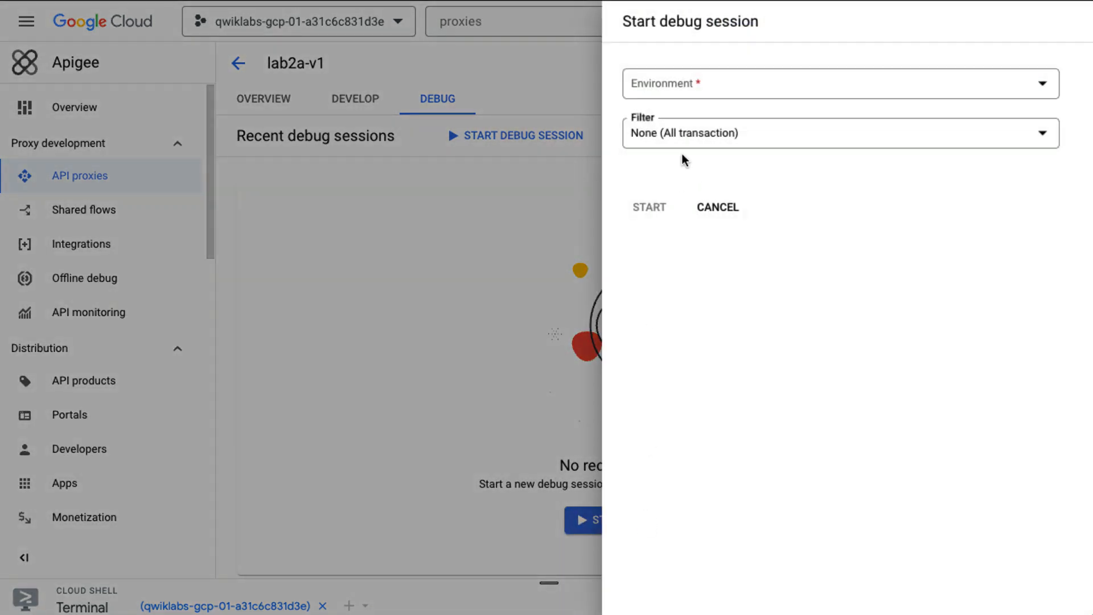
click(700, 94)
click(701, 96)
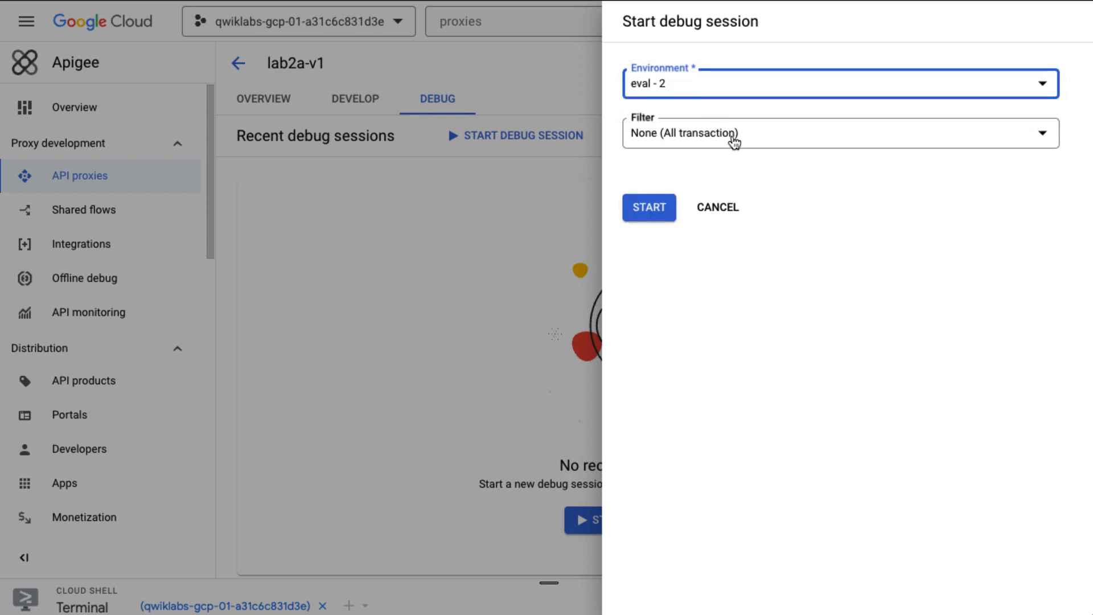
click(734, 142)
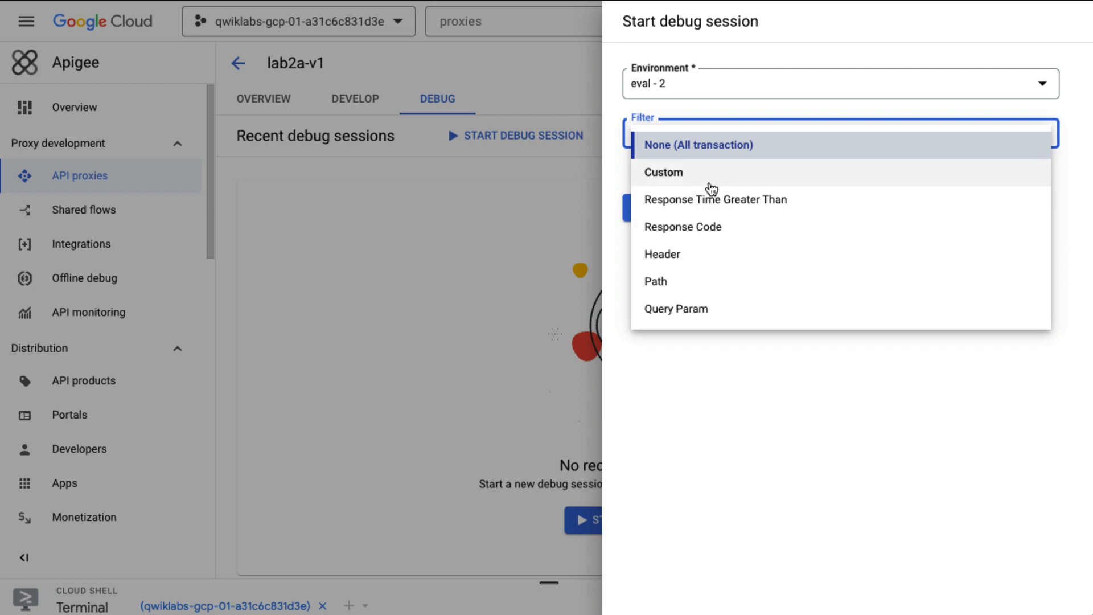
click(710, 183)
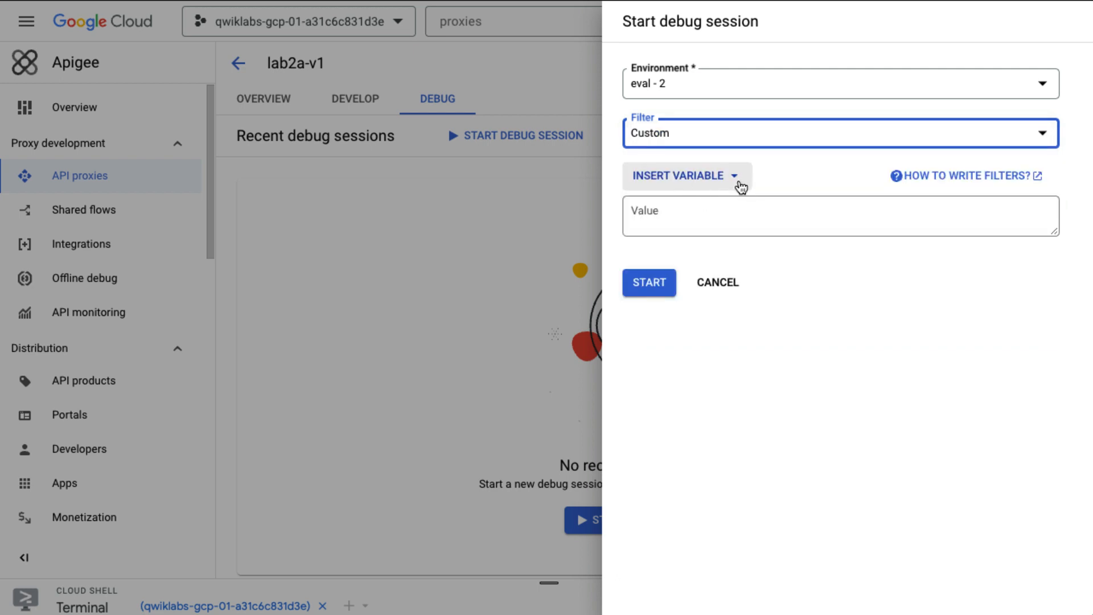
click(738, 182)
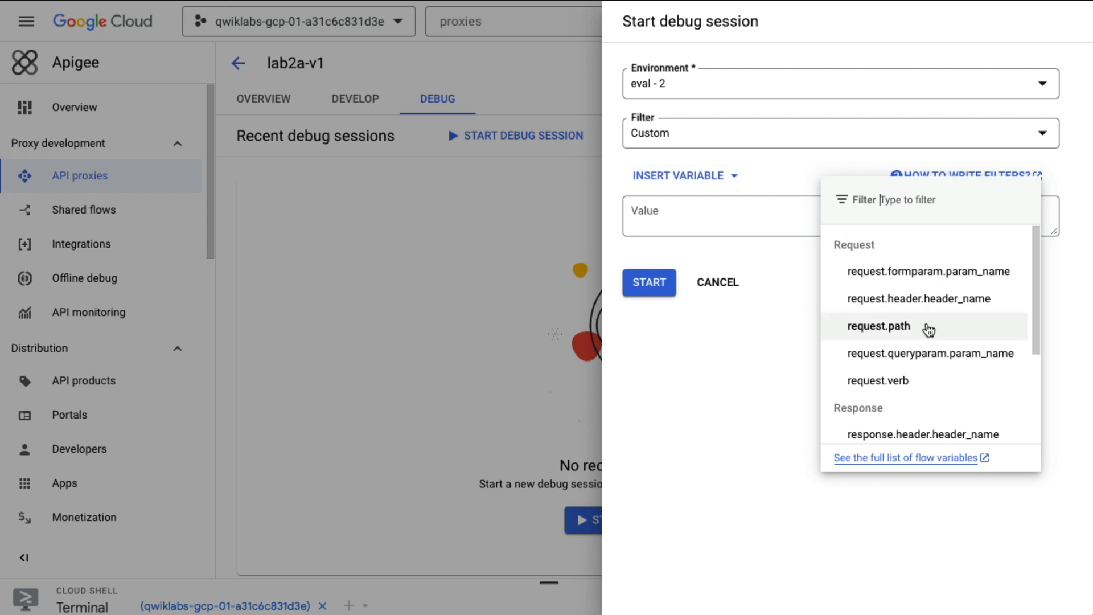
scroll(930, 333, down, 3)
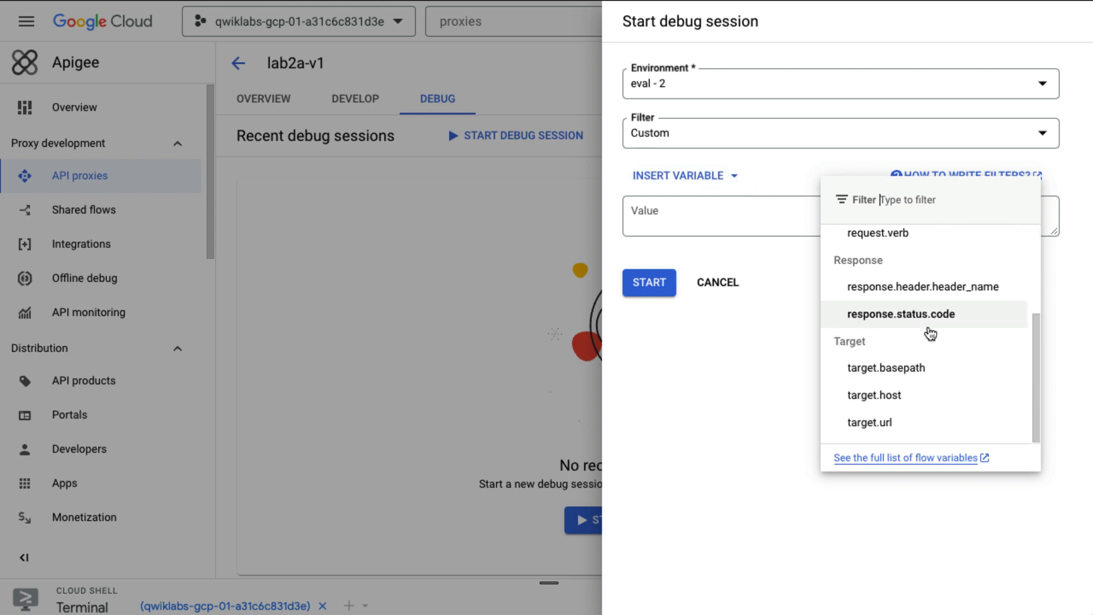
scroll(930, 334, up, 3)
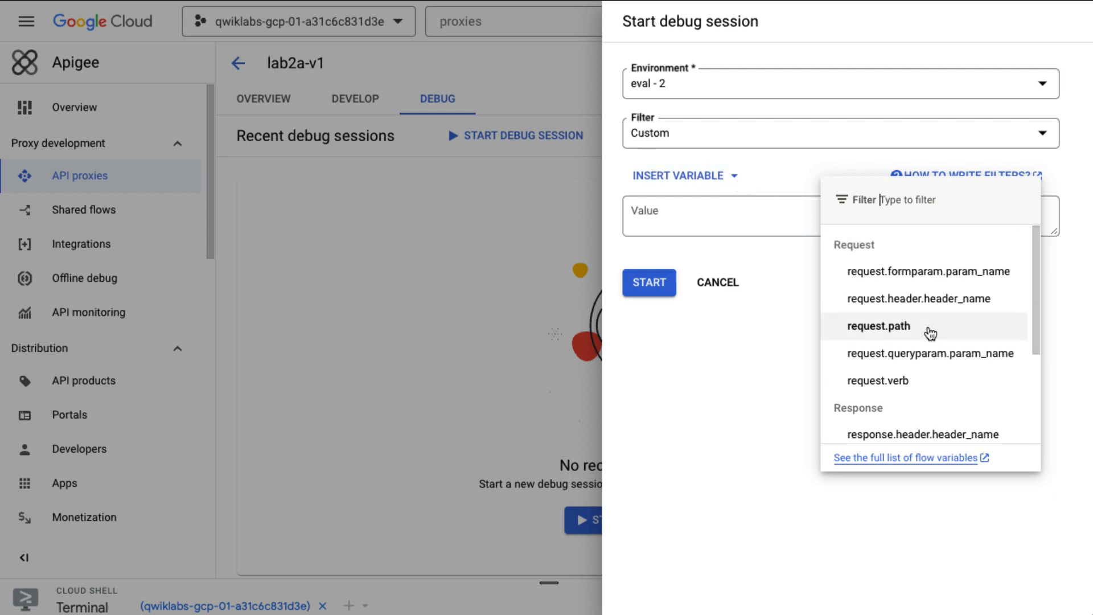
click(708, 232)
click(703, 226)
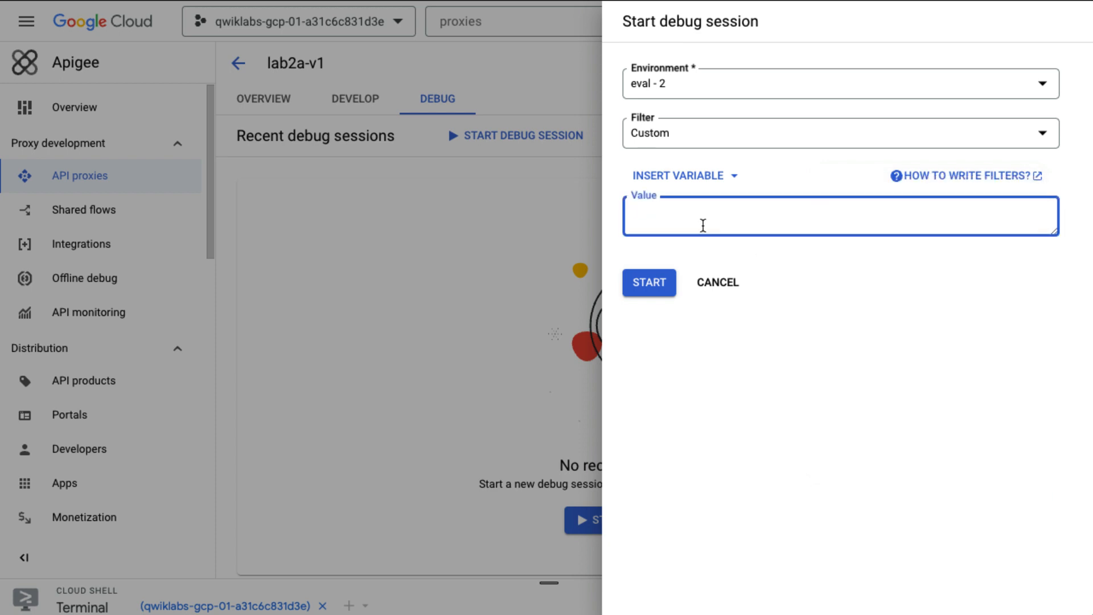
text(proxy.pathsuff)
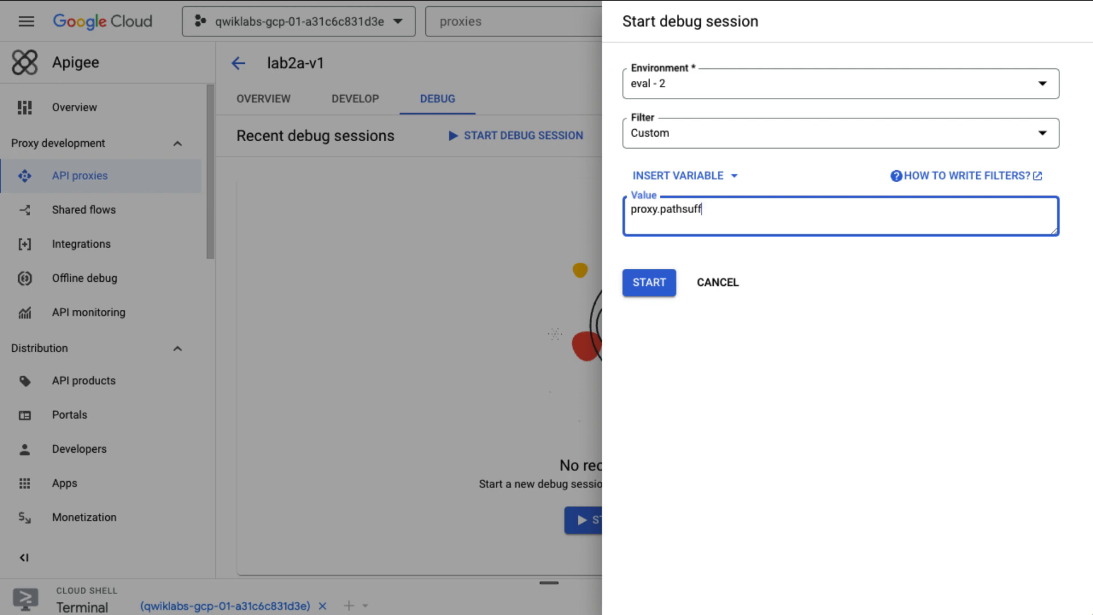
text(ix == "/uuid")
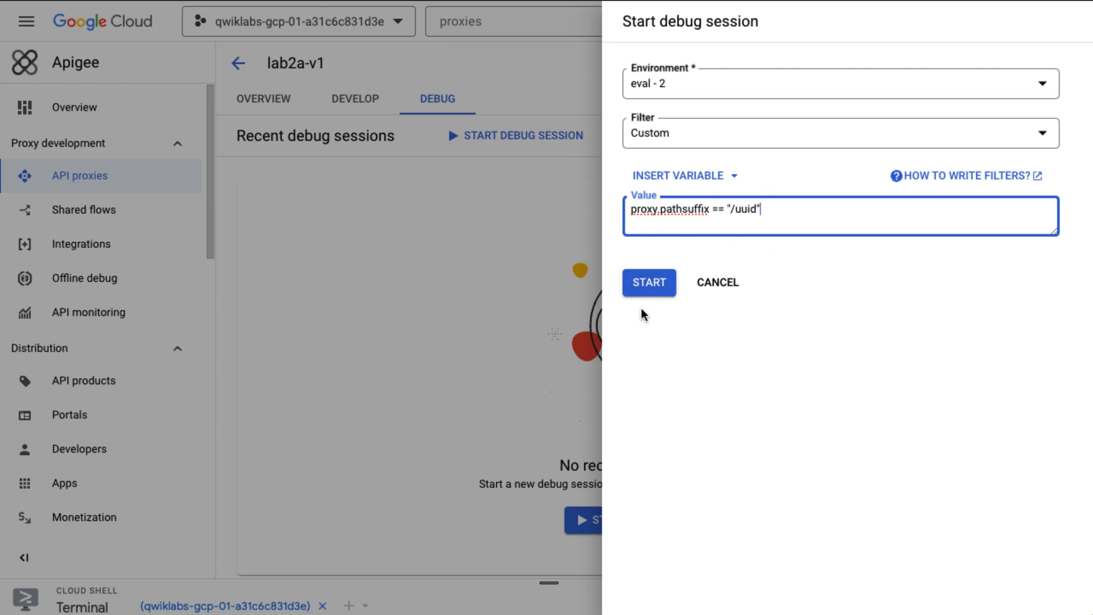
click(649, 285)
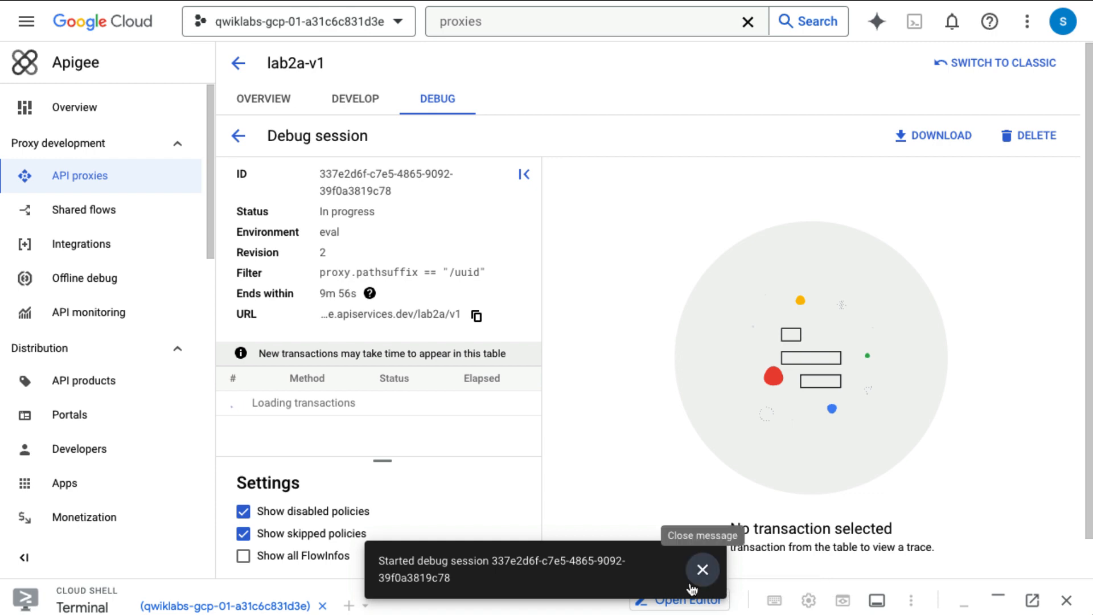
Step: Enlarge Cloud Shell and run the curl request for /lab2a/v1/uuid
click(702, 570)
drag(555, 579, 562, 224)
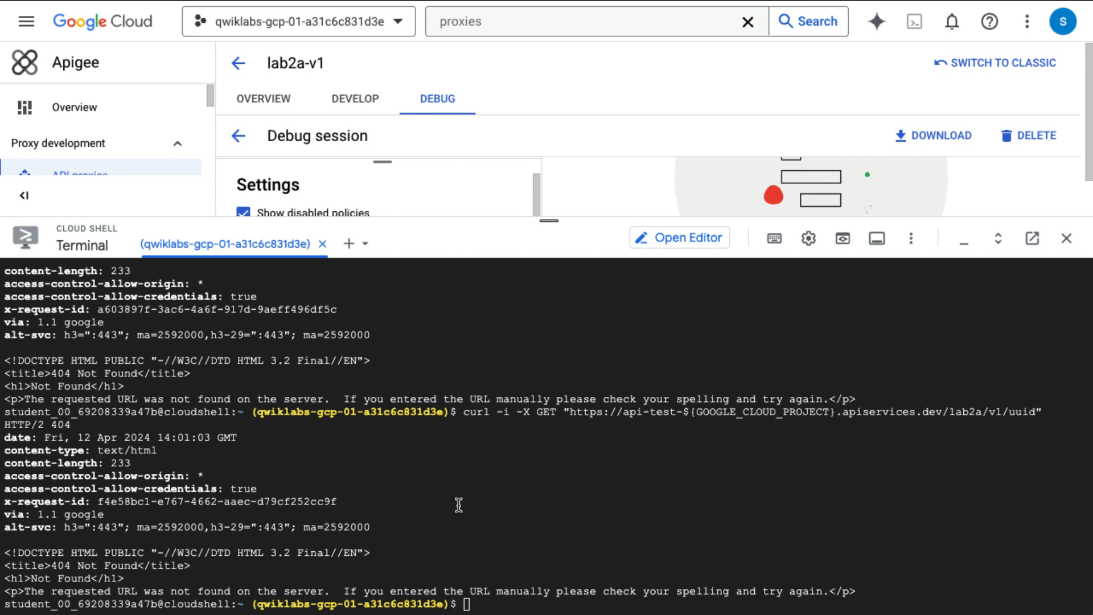
text(curl -i -X GET "https://api-test-${GOOGLE_CLOUD_PROJECT}.apiservices.dev/lab2a/v1/uuid")
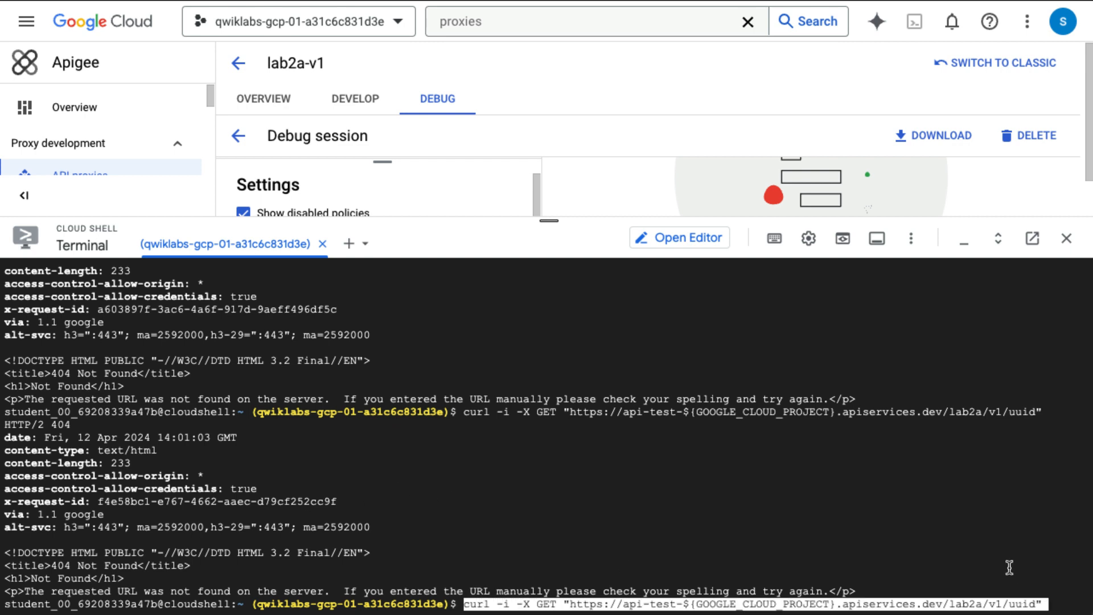
key(Return)
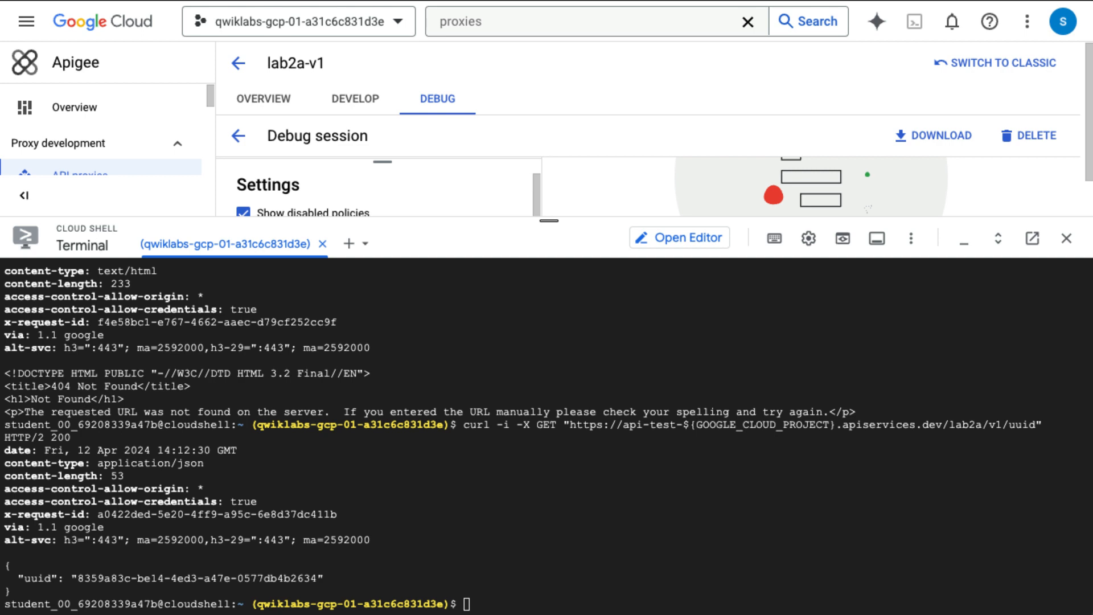
click(518, 572)
text(curl -i -X GET "https://api-test-${GOOGLE_CLOUD_PROJECT}.apiservices.dev/lab2a/v1/uuid")
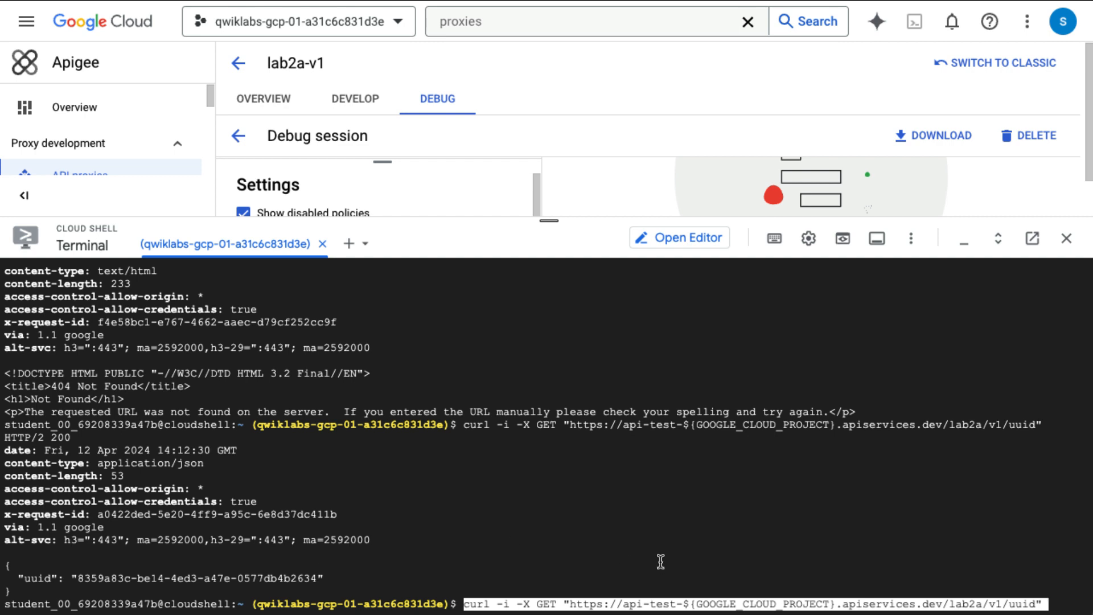
key(ctrl+u)
Step: Run the /categories curl request twice, then shrink Cloud Shell to reveal the debug session
text(curl -i -X GET "https://api-test-${GOOGLE_CLOUD_PROJECT}.apiservices.dev/lab2a/v1/categories")
key(Return)
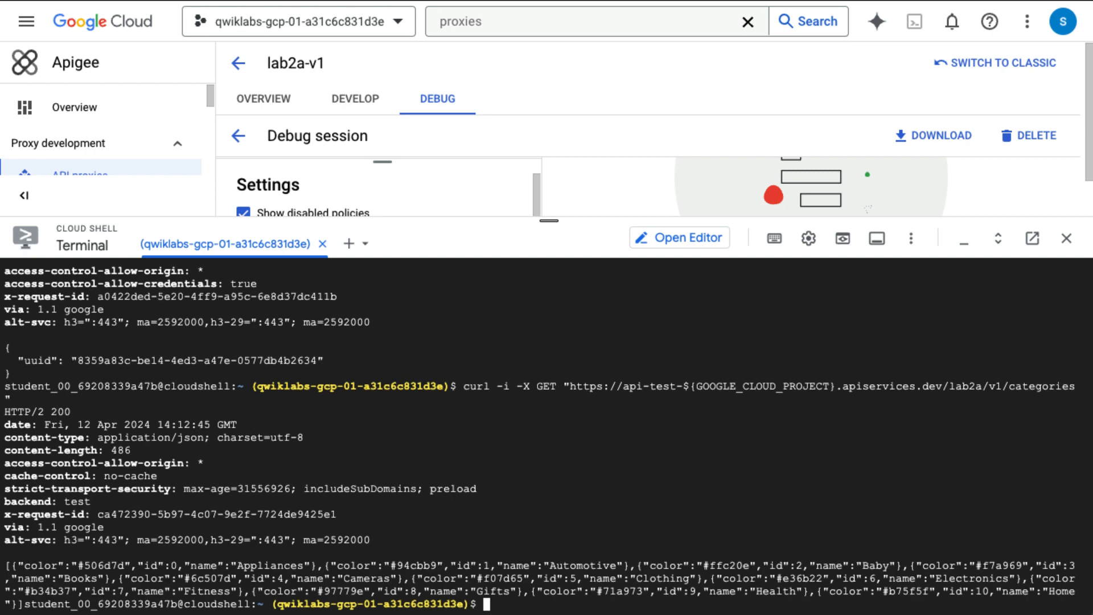
text(curl -i -X GET "https://api-test-${GOOGLE_CLOUD_PROJECT}.apiservices.dev/lab2a/v1/categories")
key(Return)
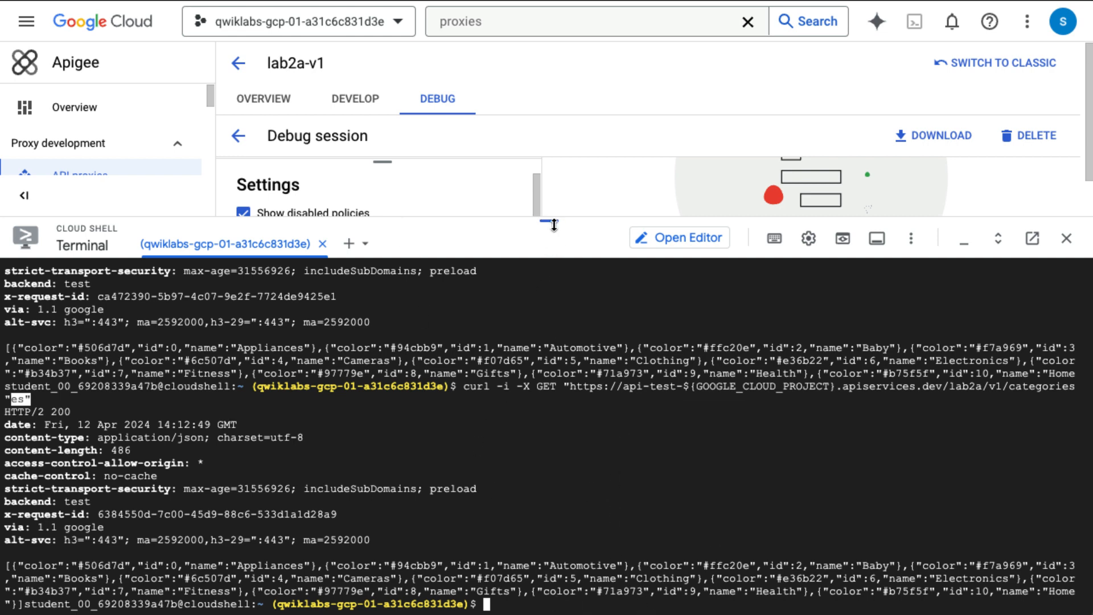
drag(549, 222, 548, 581)
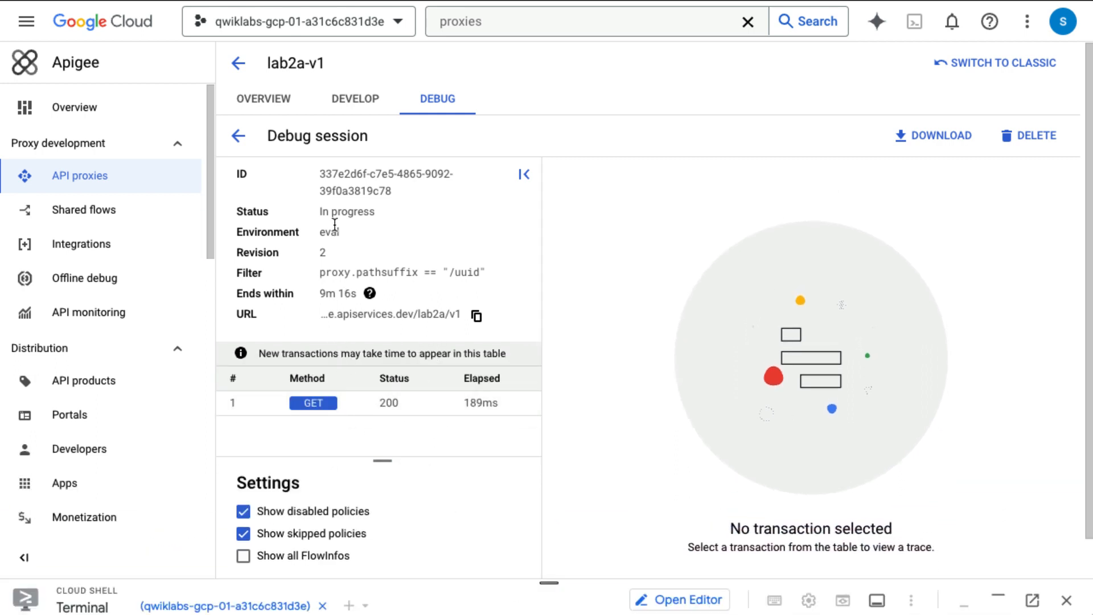
Step: Open the captured GET transaction's trace and inspect Request Received from Client, highlighting URI /lab2a/v1/uuid
click(369, 293)
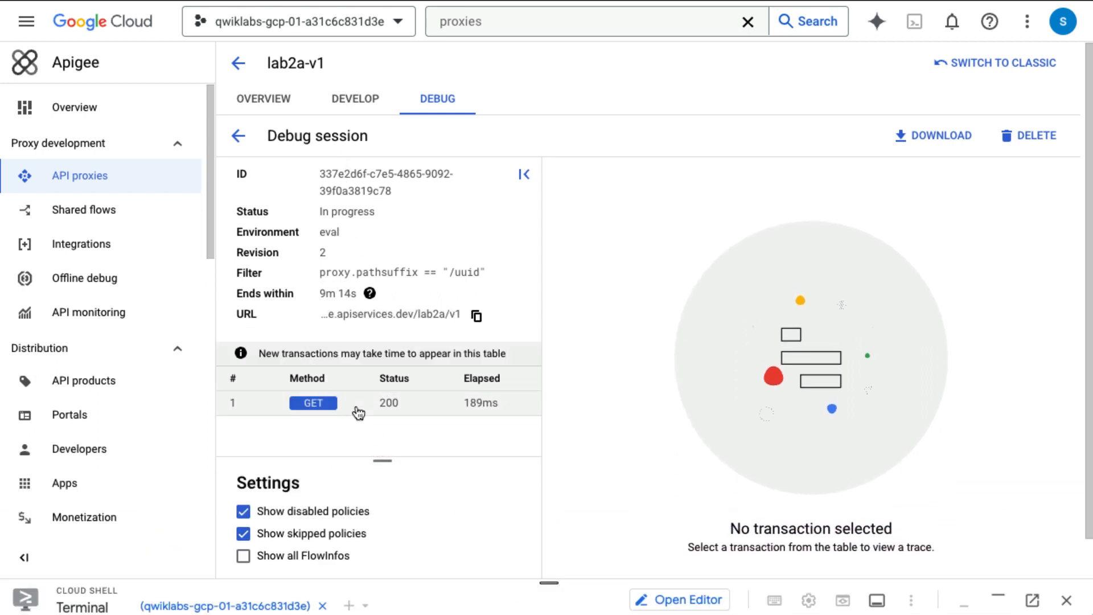
click(392, 404)
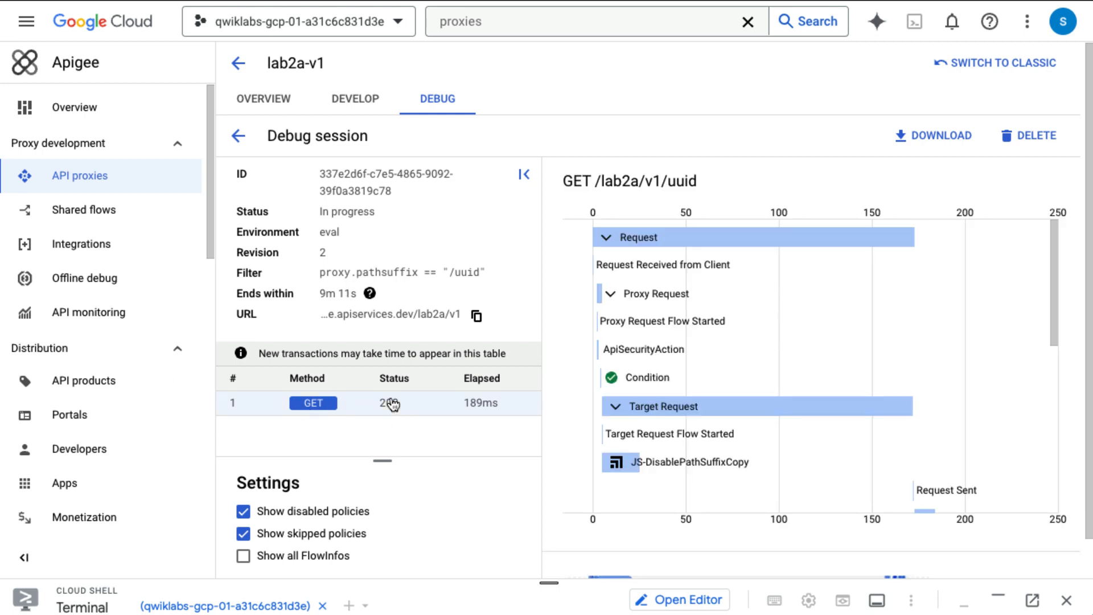
click(523, 175)
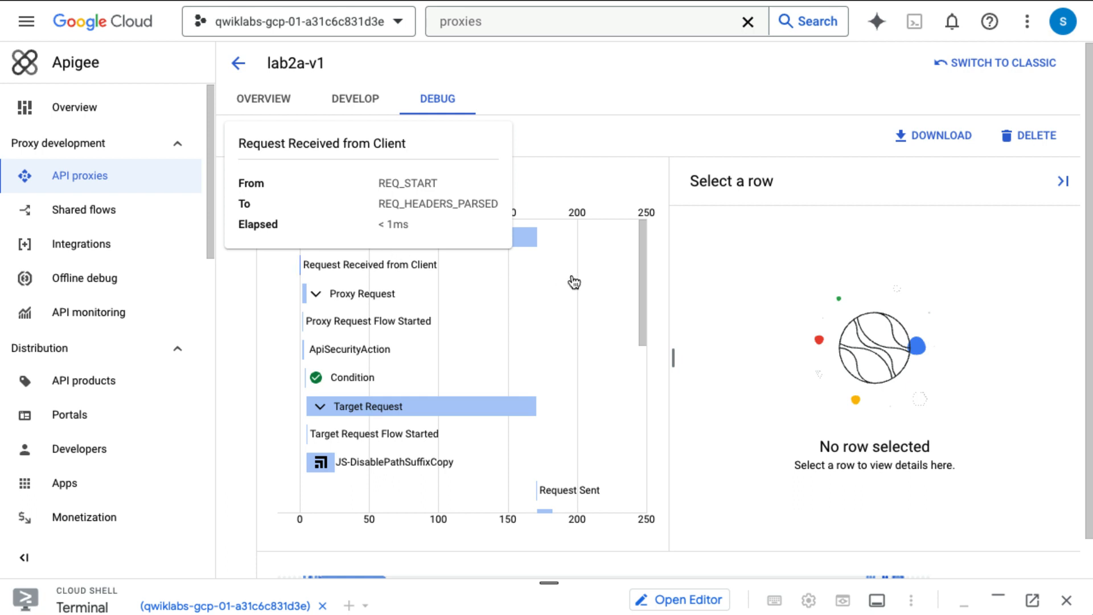
click(461, 243)
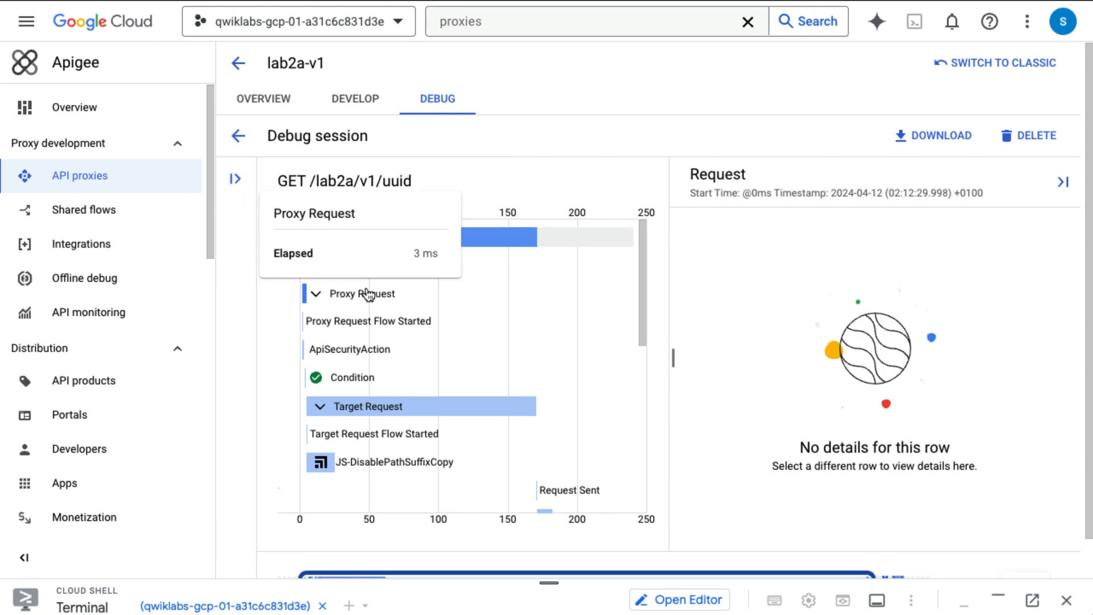
click(420, 275)
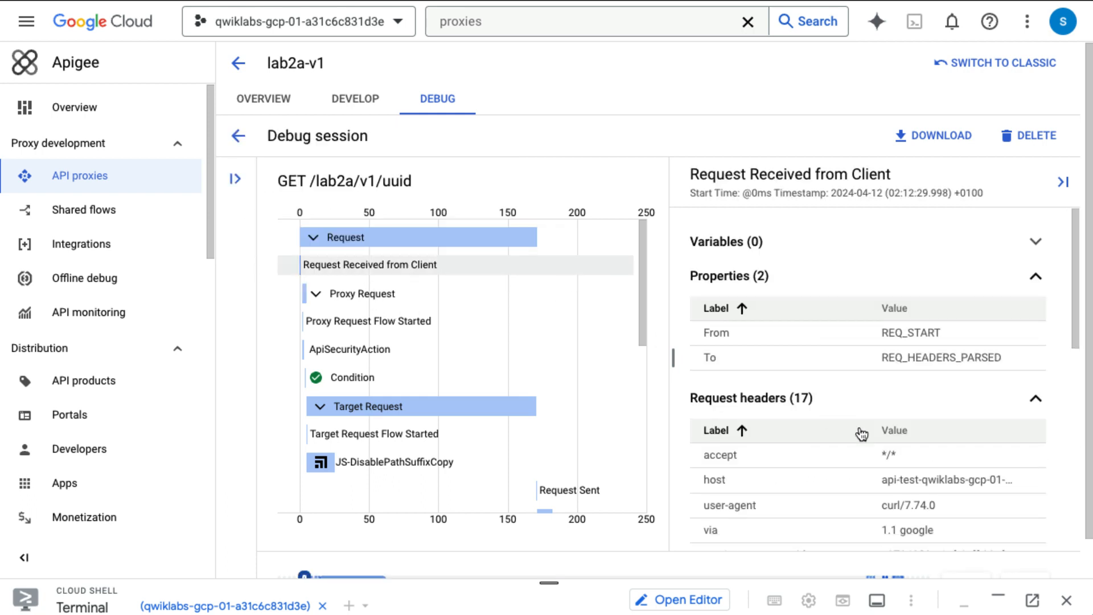
scroll(883, 455, down, 1)
scroll(883, 455, down, 4)
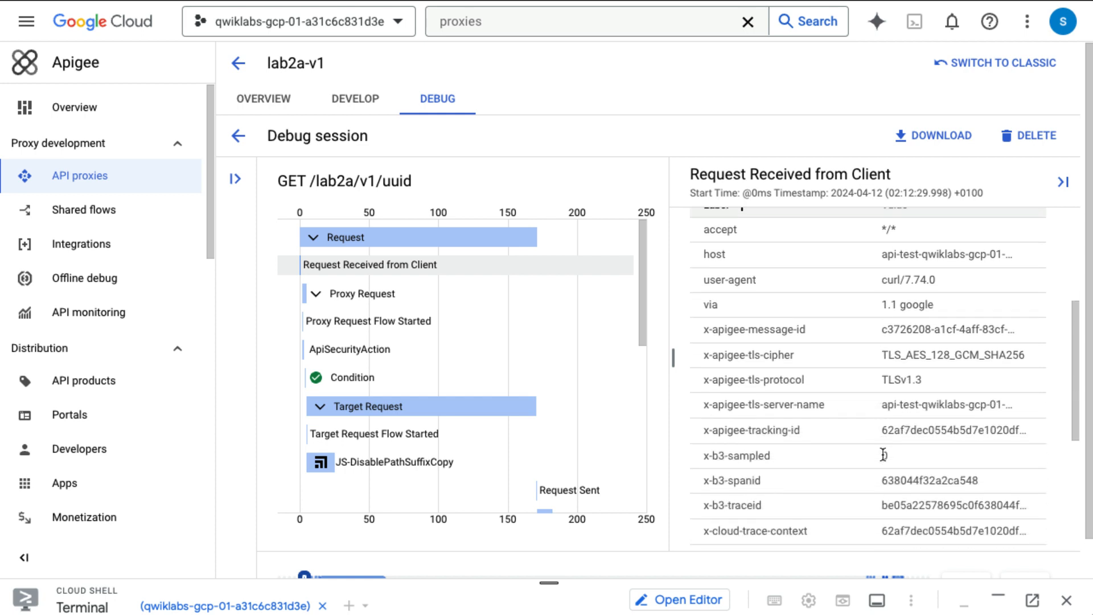
scroll(883, 454, down, 1)
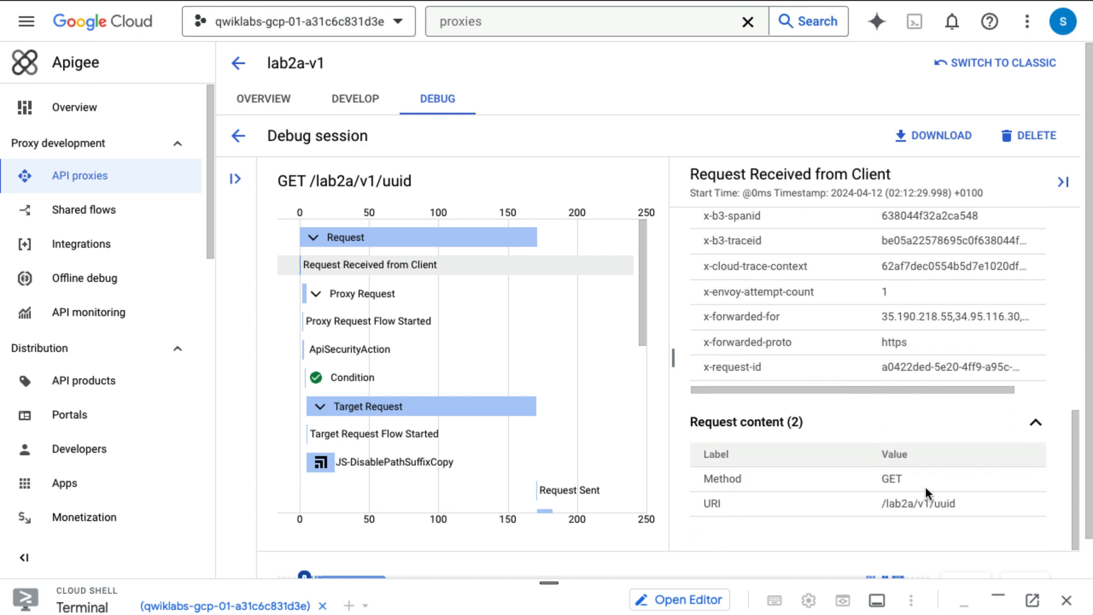
drag(880, 507, 965, 499)
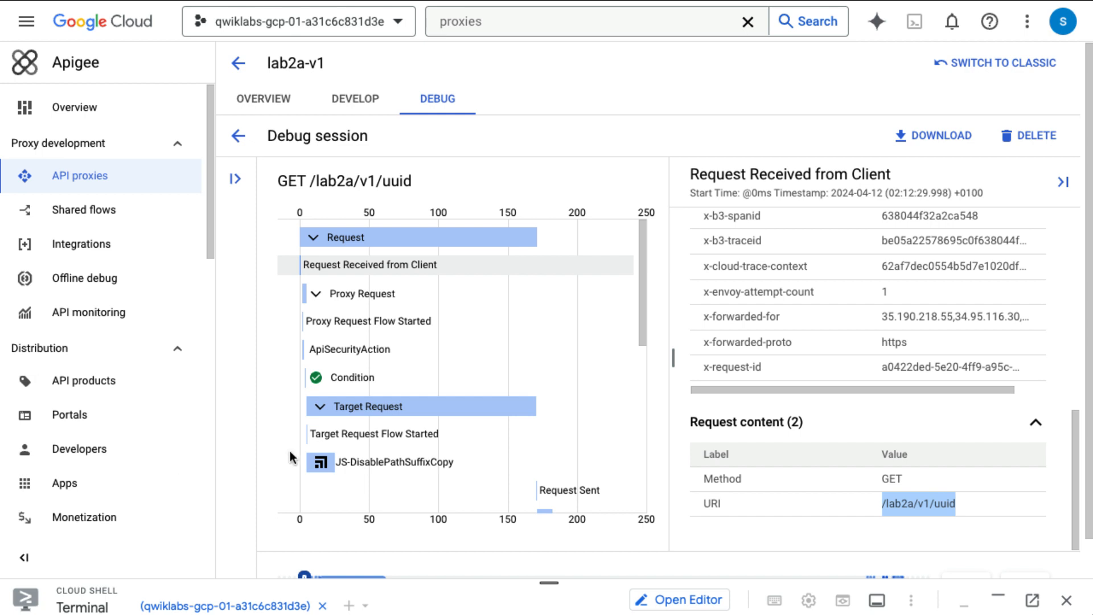
mouse_move(393, 471)
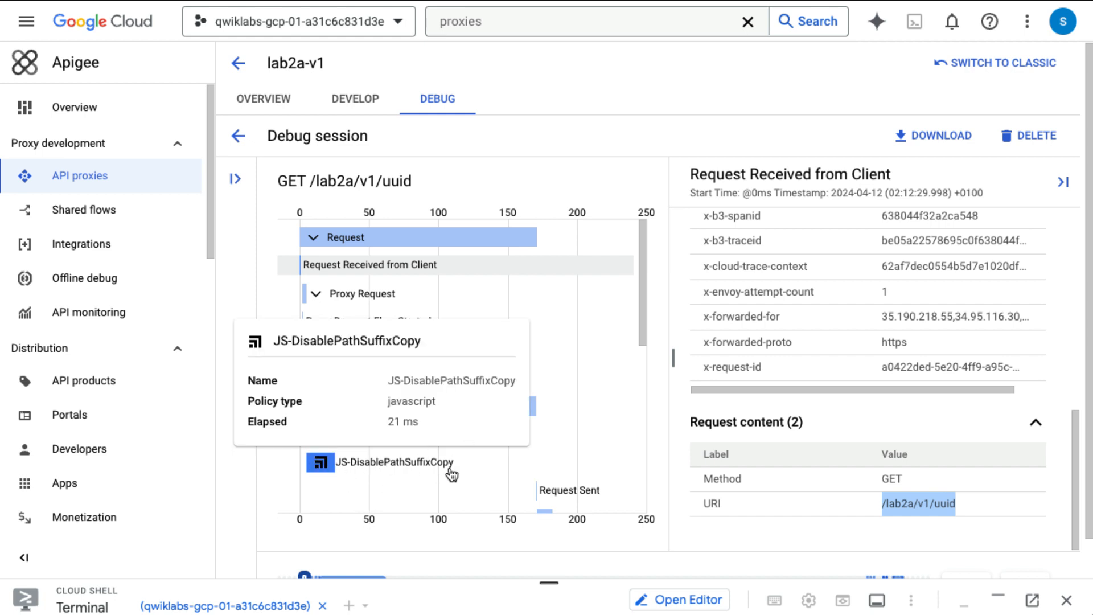
Step: Open the JS-DisablePathSuffixCopy trace step and highlight target.copy.pathsuffix and its false value
click(335, 468)
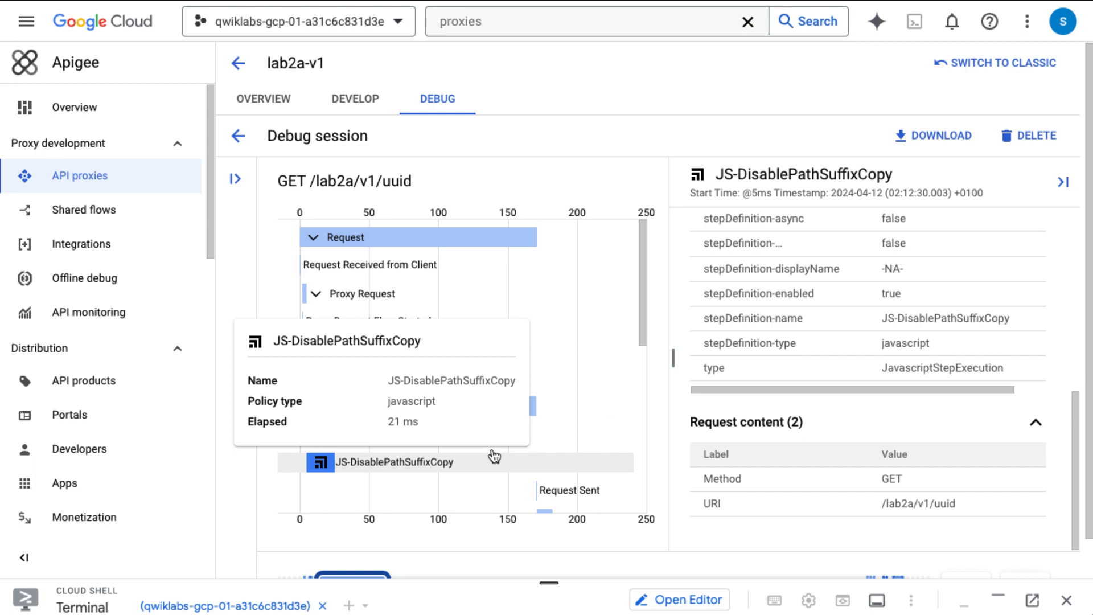
scroll(836, 305, down, 1)
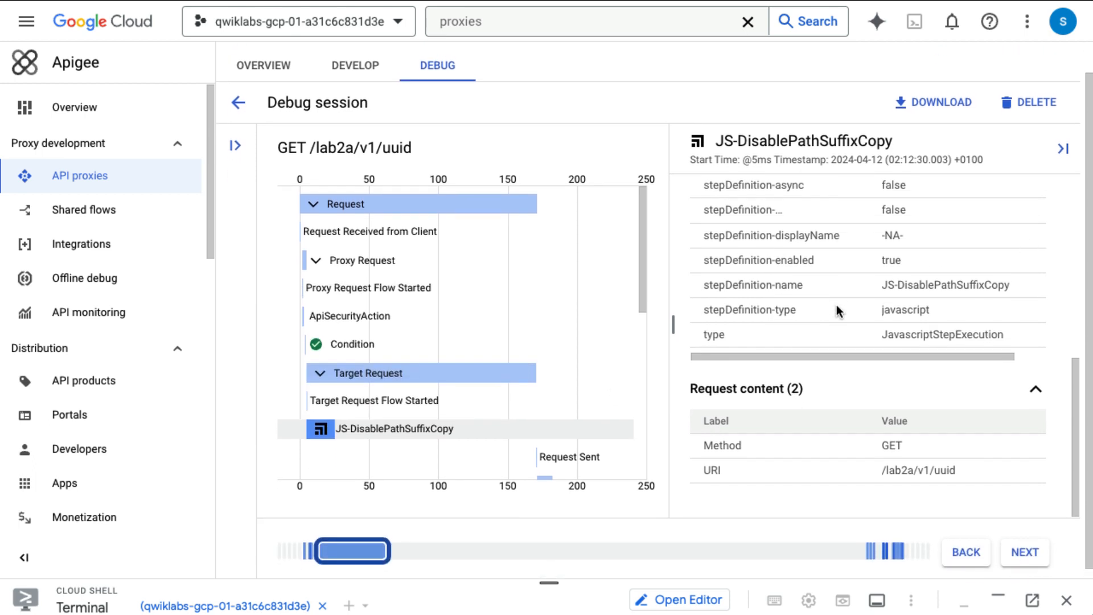
scroll(836, 305, up, 1)
scroll(835, 305, down, 1)
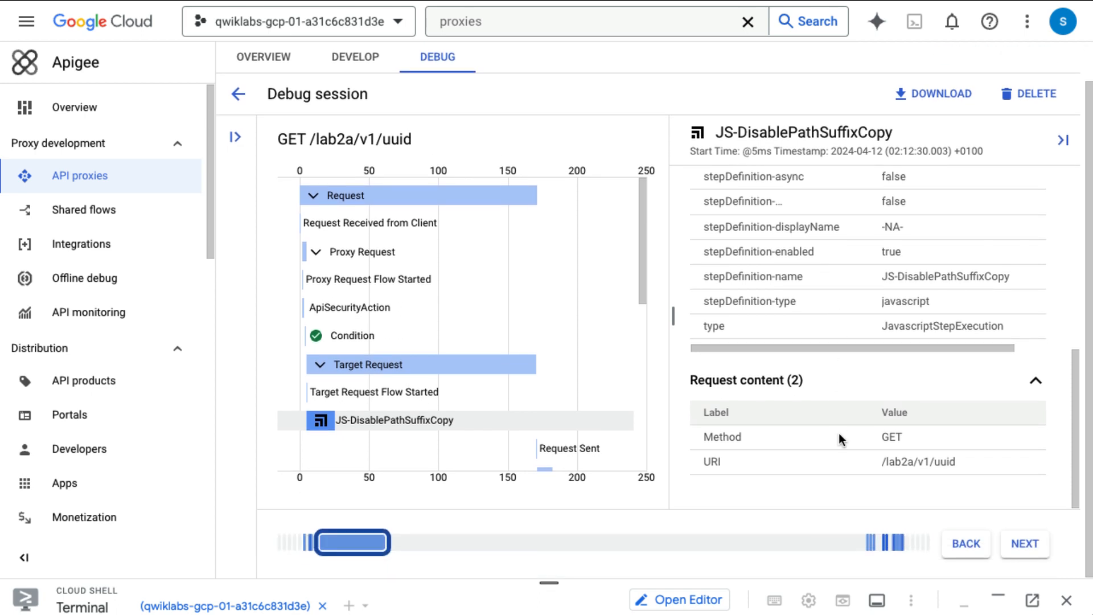
mouse_move(428, 435)
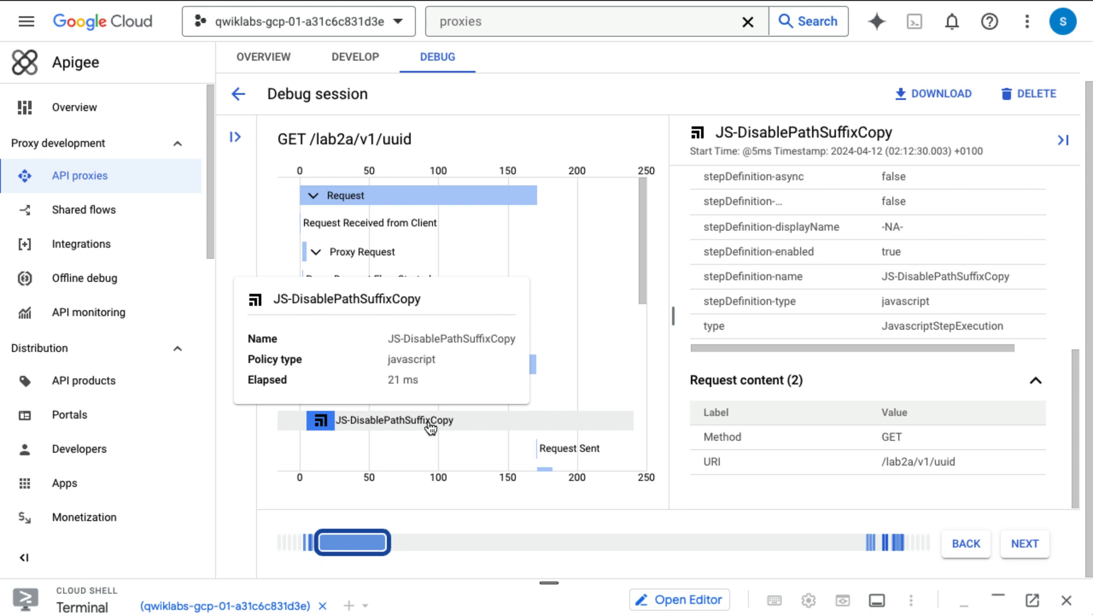
scroll(892, 232, up, 5)
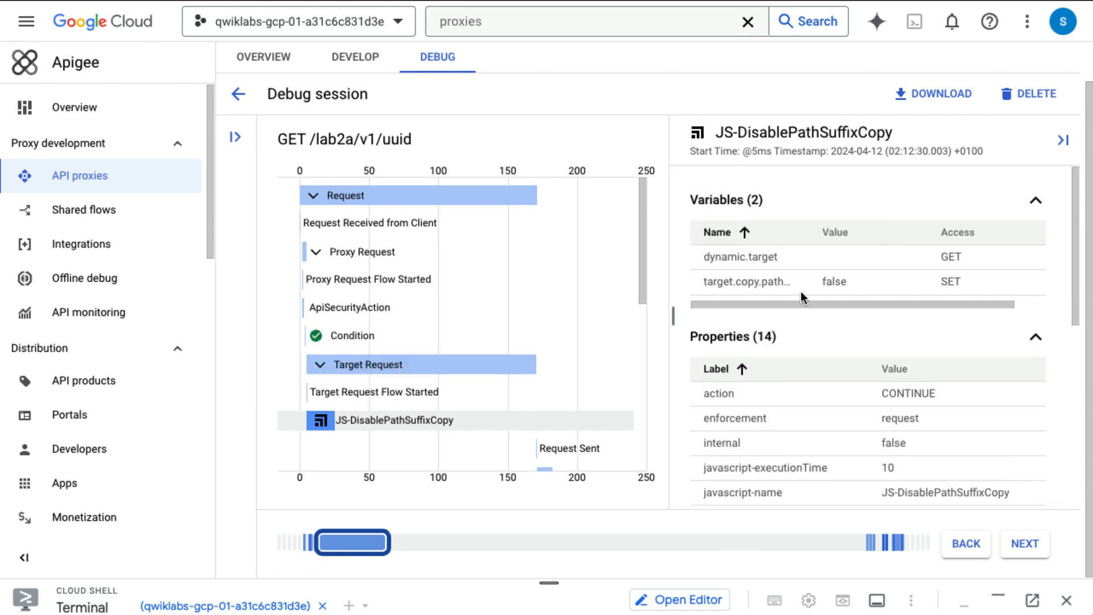
drag(705, 281, 788, 288)
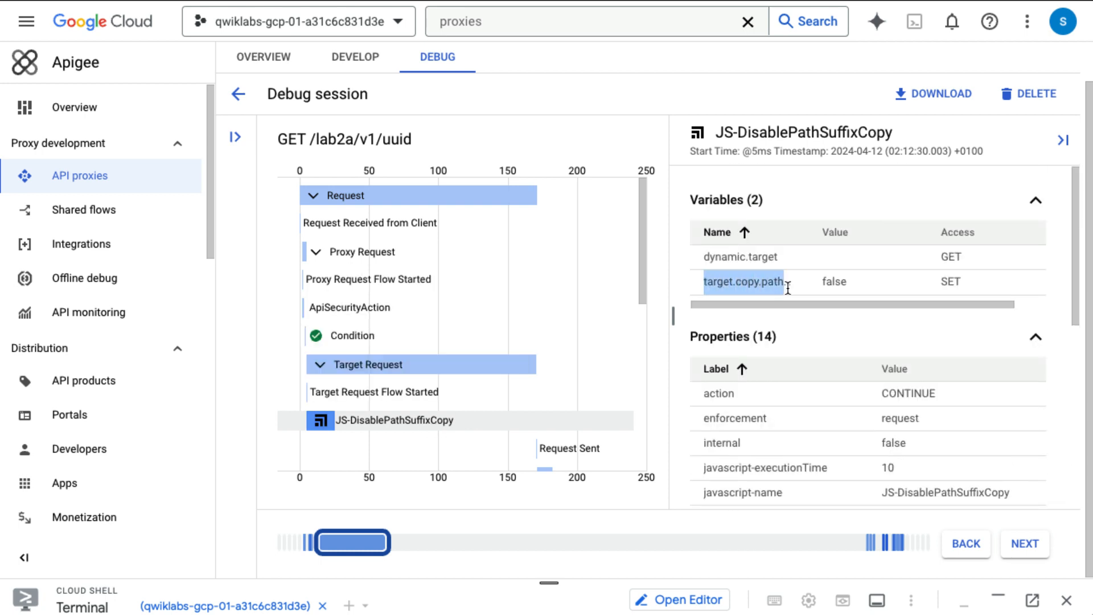
click(821, 284)
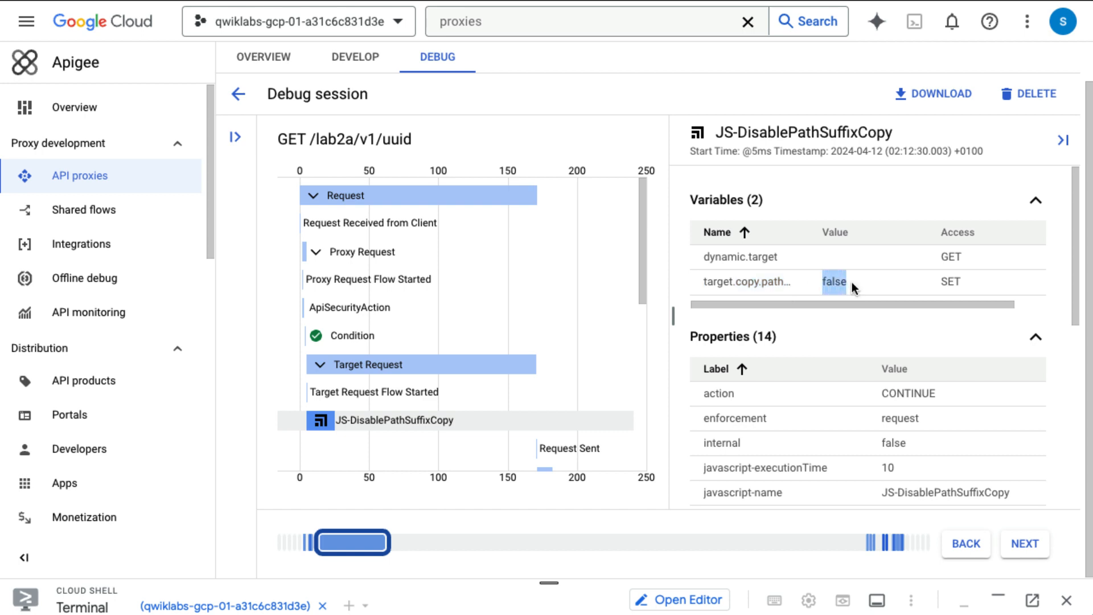